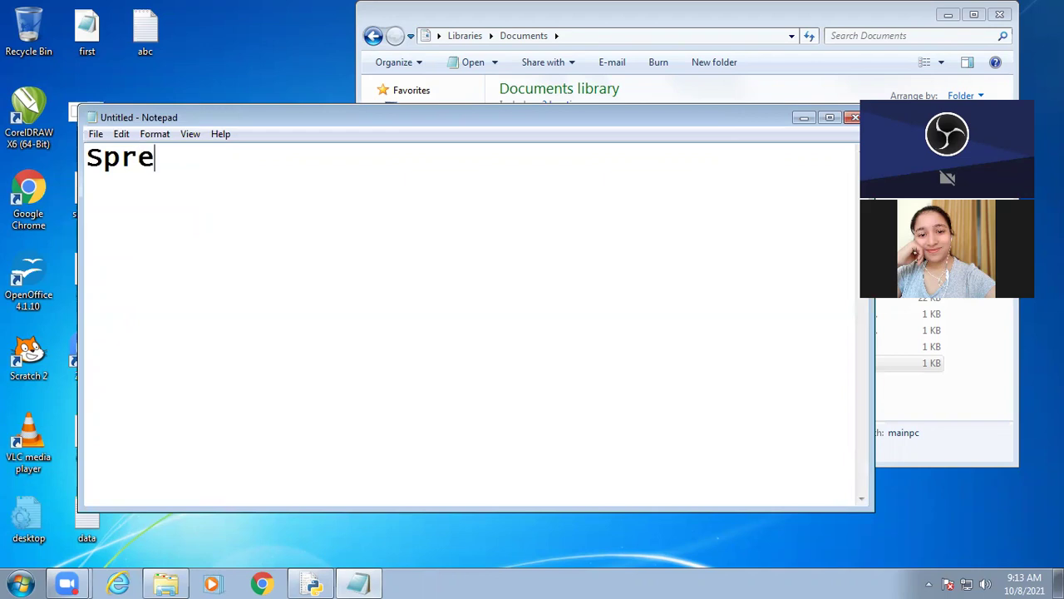
- Replace the text in the untitled Notepad document with CALC
{"action": "key", "text": "BackSpace"}
{"action": "key", "text": "BackSpace"}
{"action": "key", "text": "BackSpace"}
{"action": "key", "text": "BackSpace"}
{"action": "key", "text": "BackSpace"}
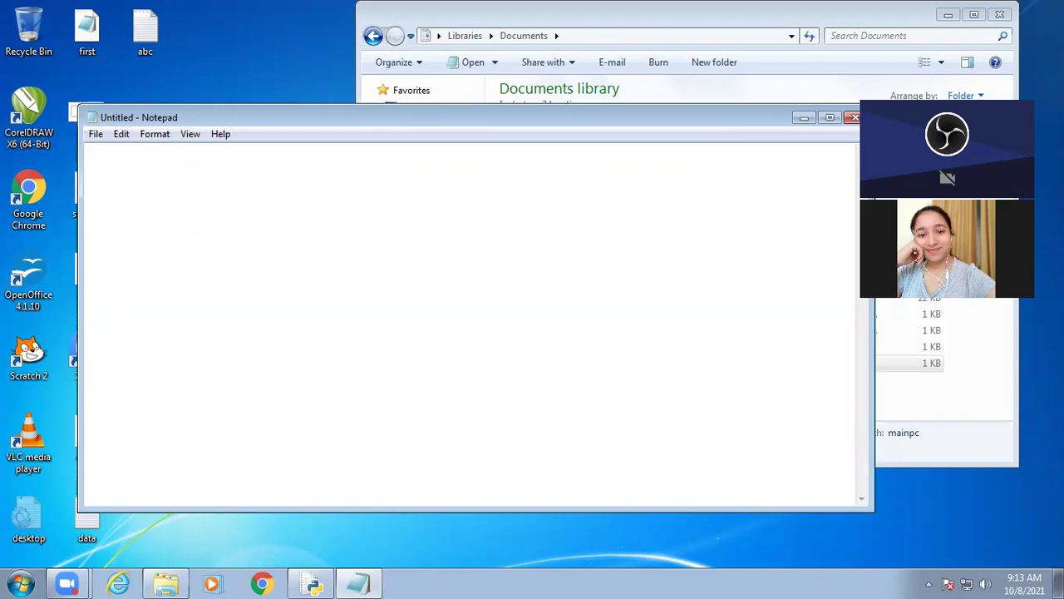
{"action": "type", "text": "E"}
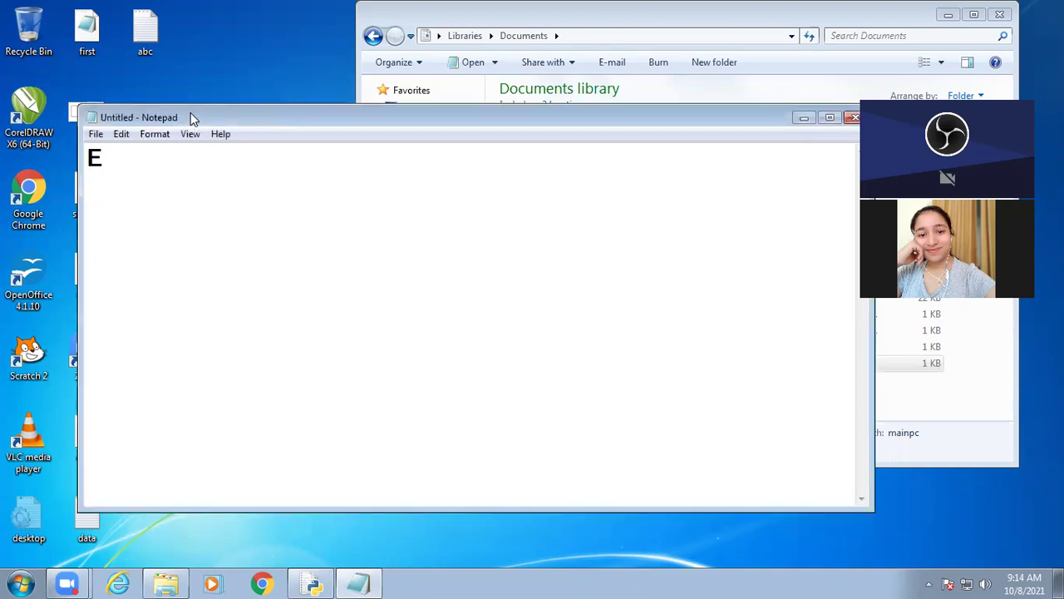
{"action": "left_click_drag", "start_coordinate": [191, 112], "coordinate": [286, 115]}
{"action": "left_click_drag", "start_coordinate": [216, 169], "coordinate": [165, 166]}
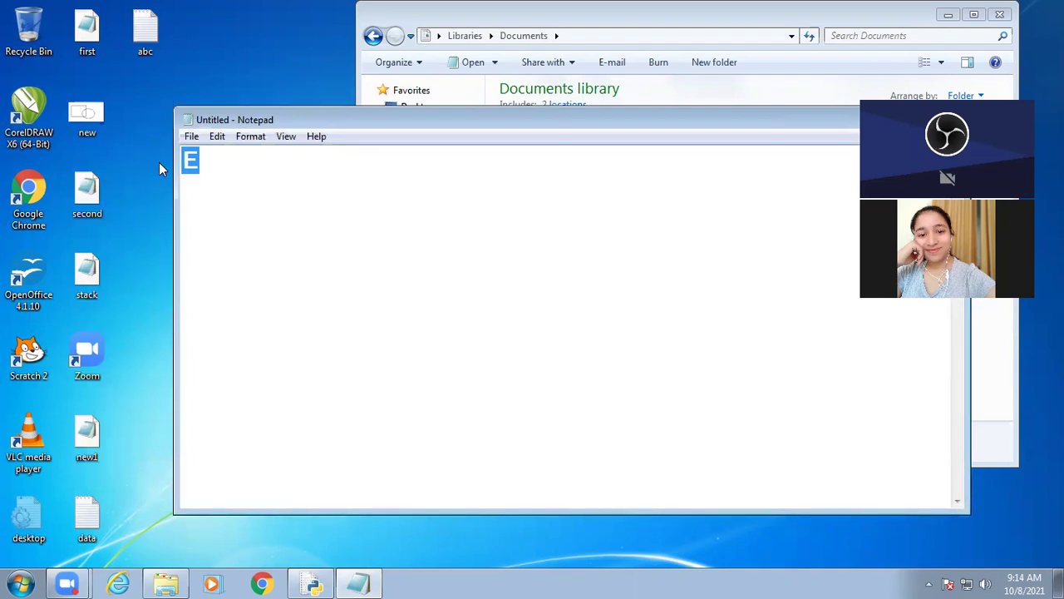
{"action": "key", "text": "Delete"}
{"action": "type", "text": "CALC"}
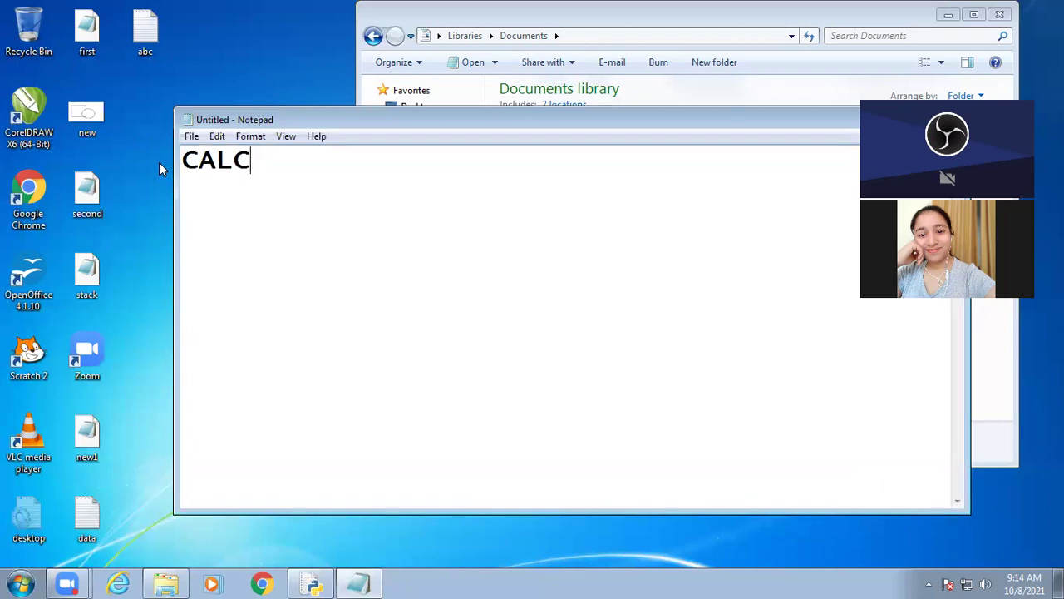
- Launch OpenOffice Calc from the OpenOffice 4.1.10 program group
{"action": "left_click", "coordinate": [6, 580]}
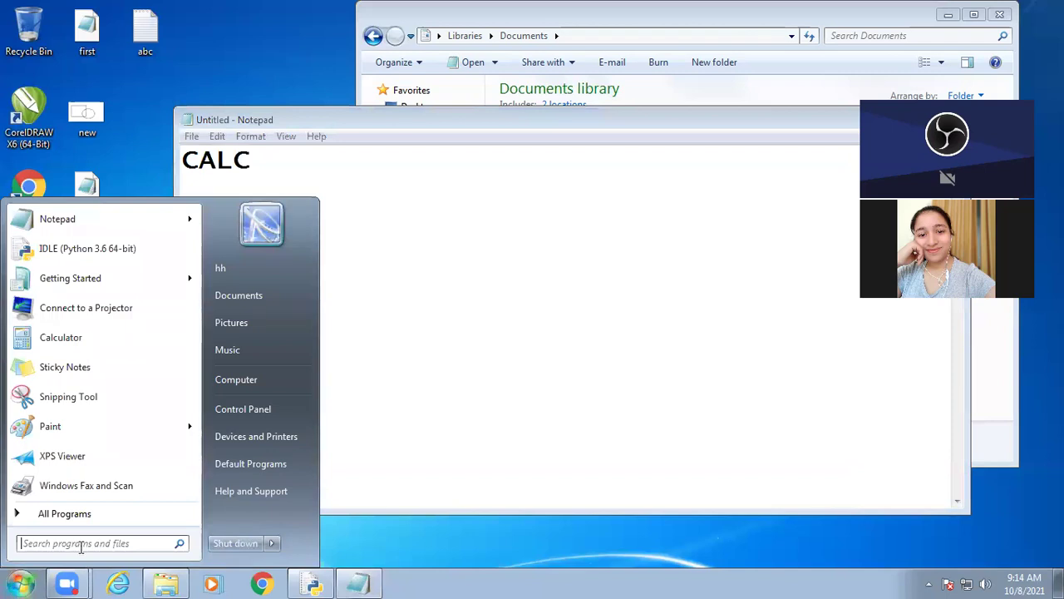
{"action": "left_click", "coordinate": [39, 512]}
{"action": "left_click_drag", "start_coordinate": [196, 248], "coordinate": [173, 398]}
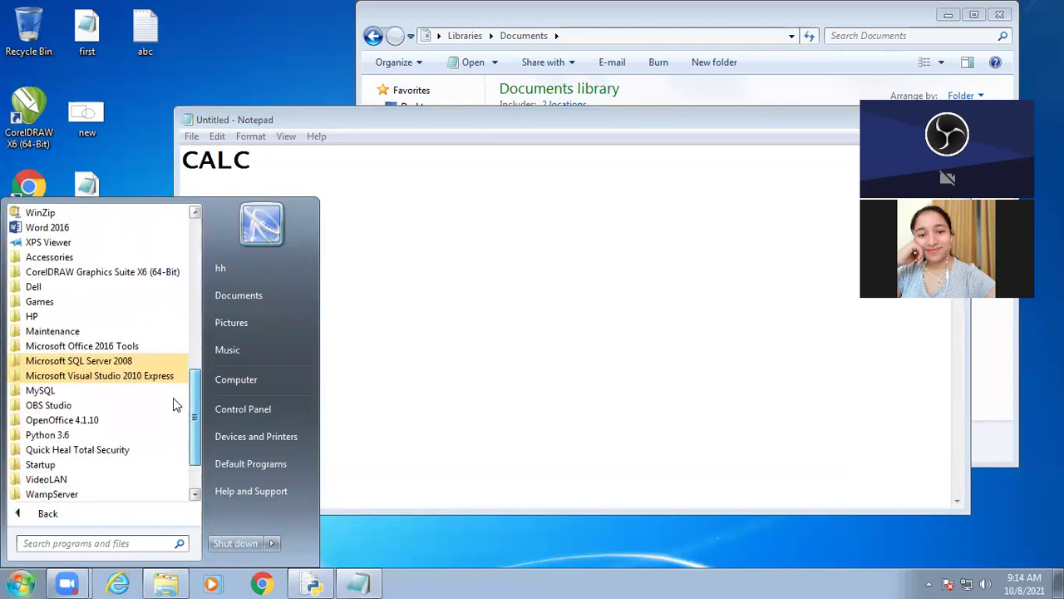
{"action": "left_click", "coordinate": [98, 421]}
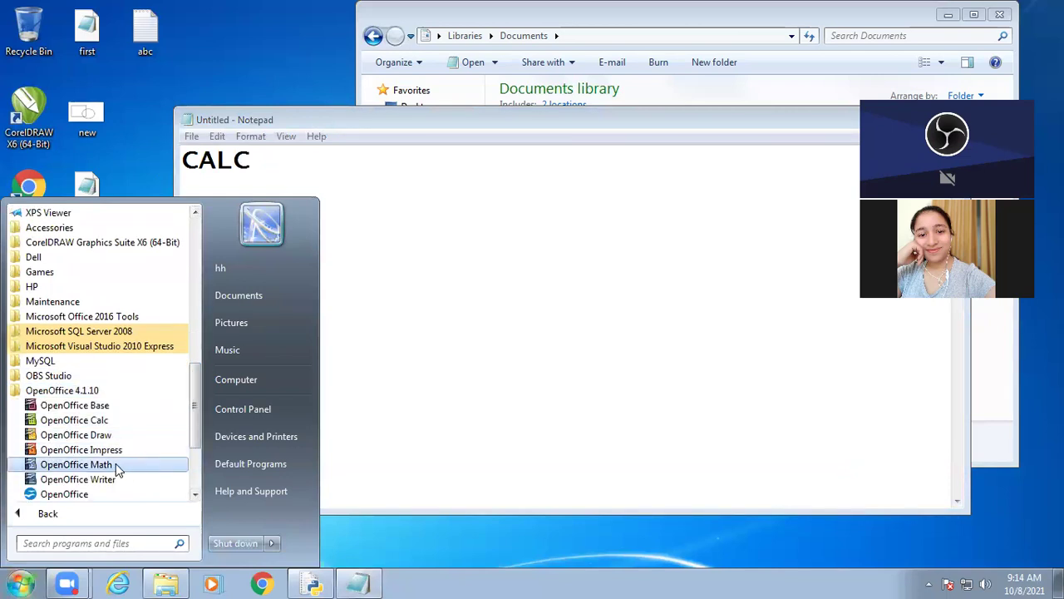
{"action": "left_click", "coordinate": [88, 424]}
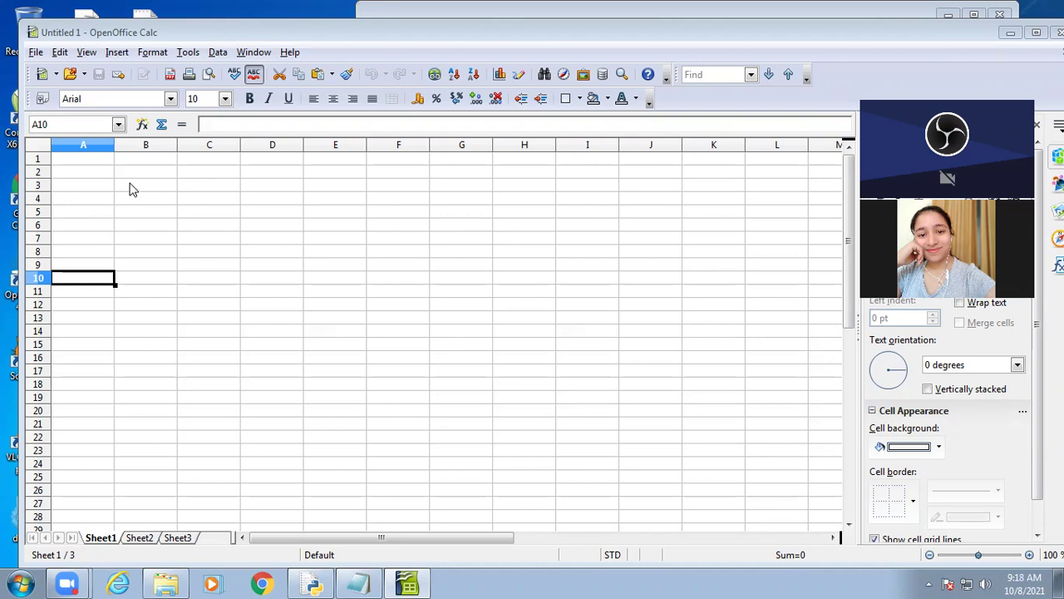
- Enter the values 10, 20, 30 and 40 in cells A1 to A4 of Sheet1
{"action": "left_click", "coordinate": [78, 165]}
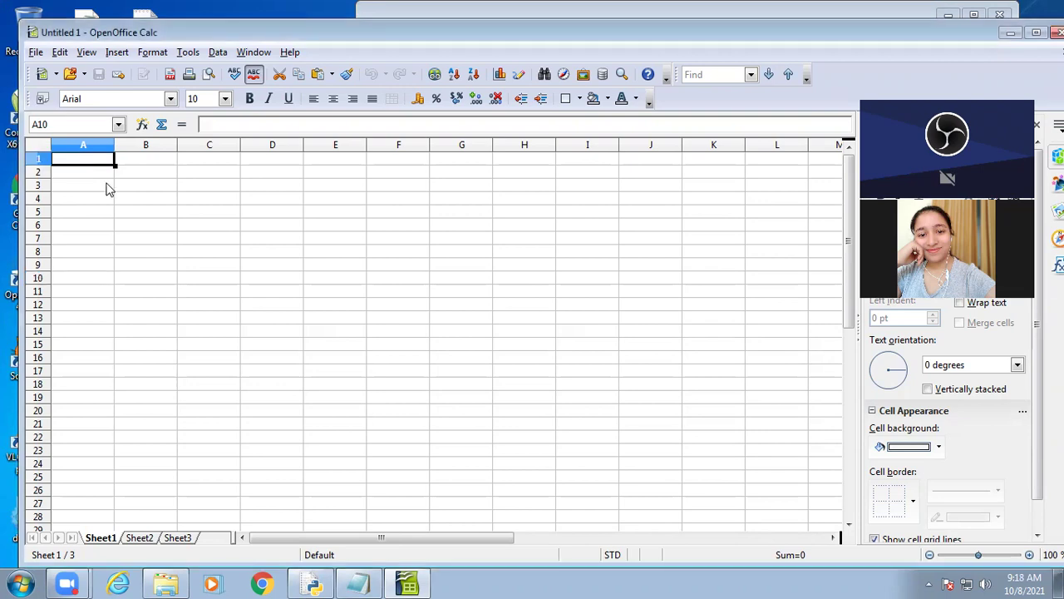
{"action": "left_click", "coordinate": [986, 557]}
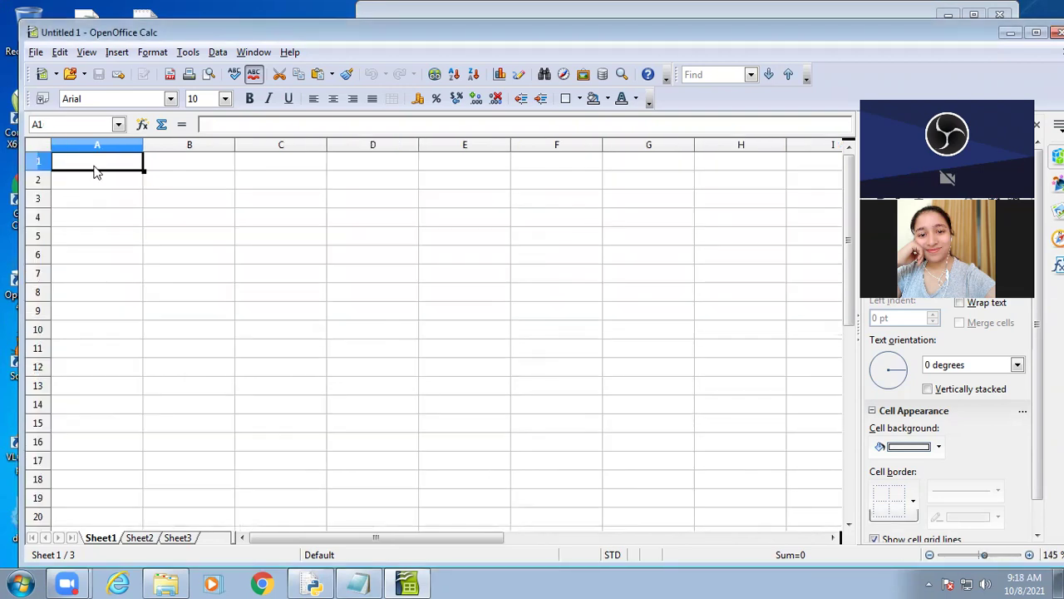
{"action": "type", "text": "10"}
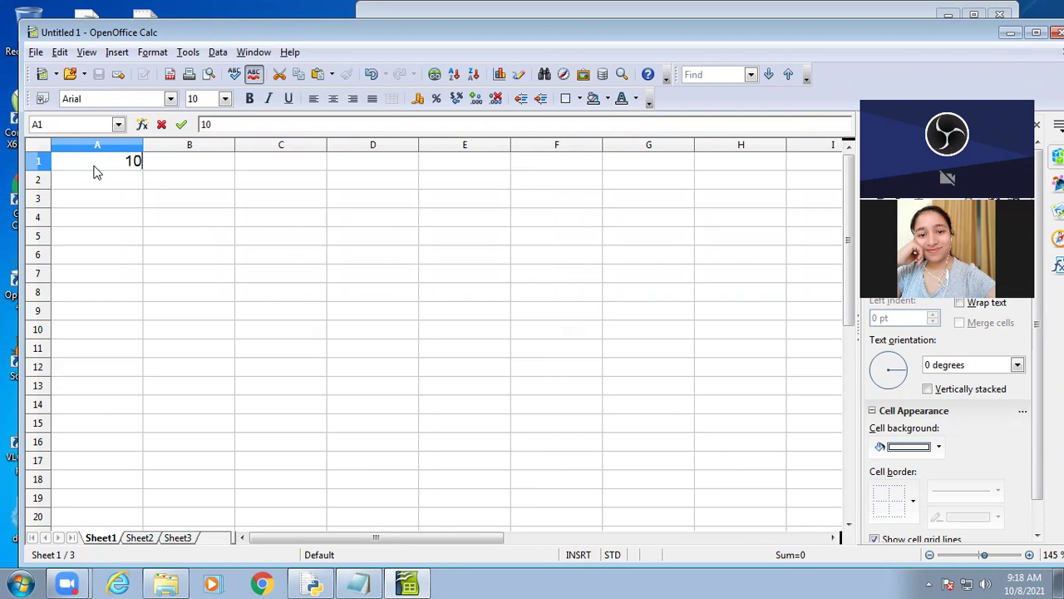
{"action": "key", "text": "Return"}
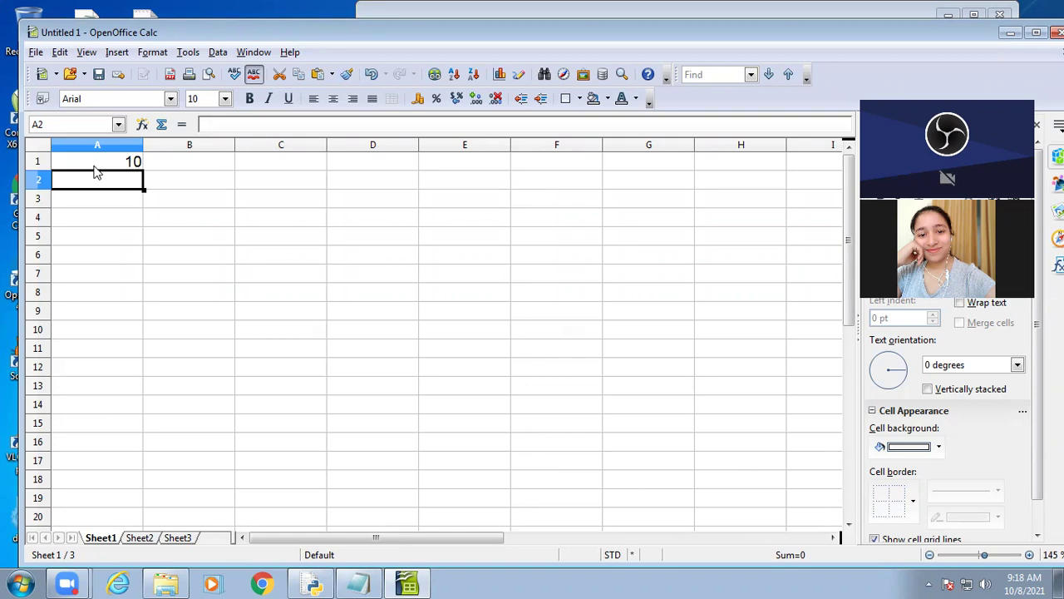
{"action": "type", "text": "20"}
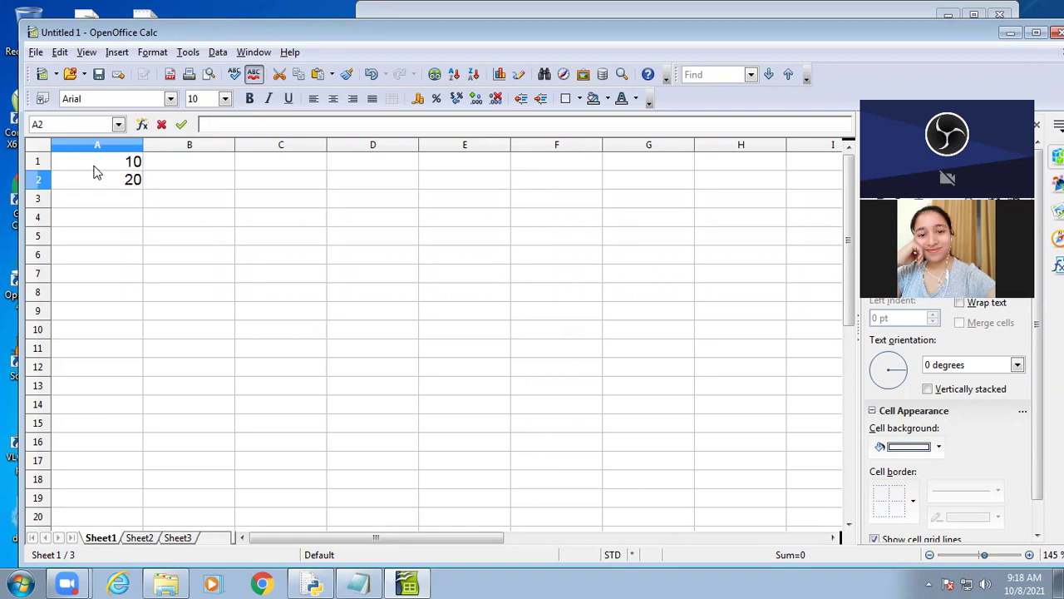
{"action": "key", "text": "Return"}
{"action": "type", "text": "30"}
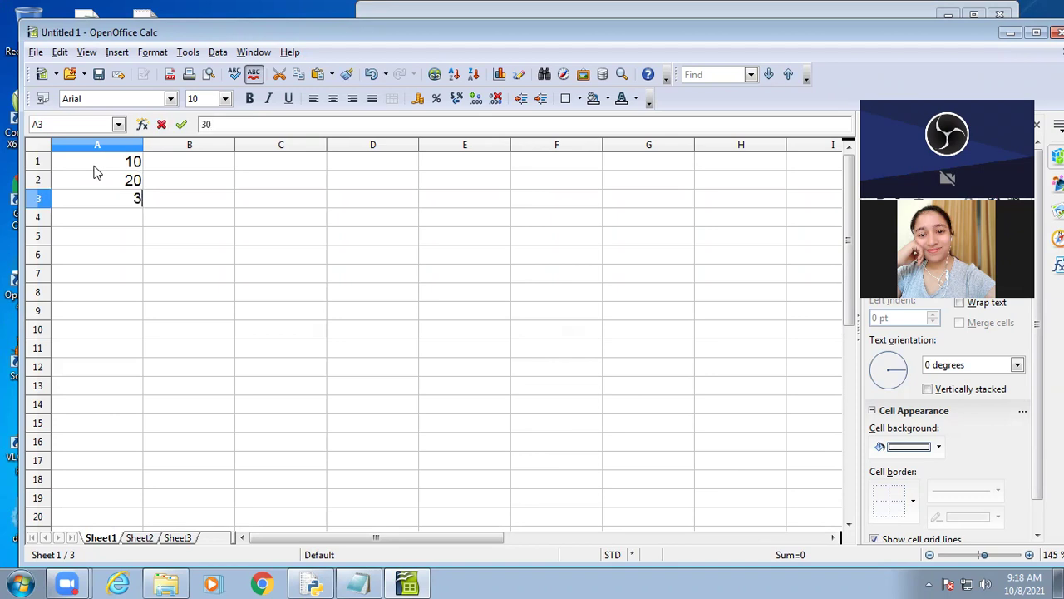
{"action": "key", "text": "Return"}
{"action": "type", "text": "40"}
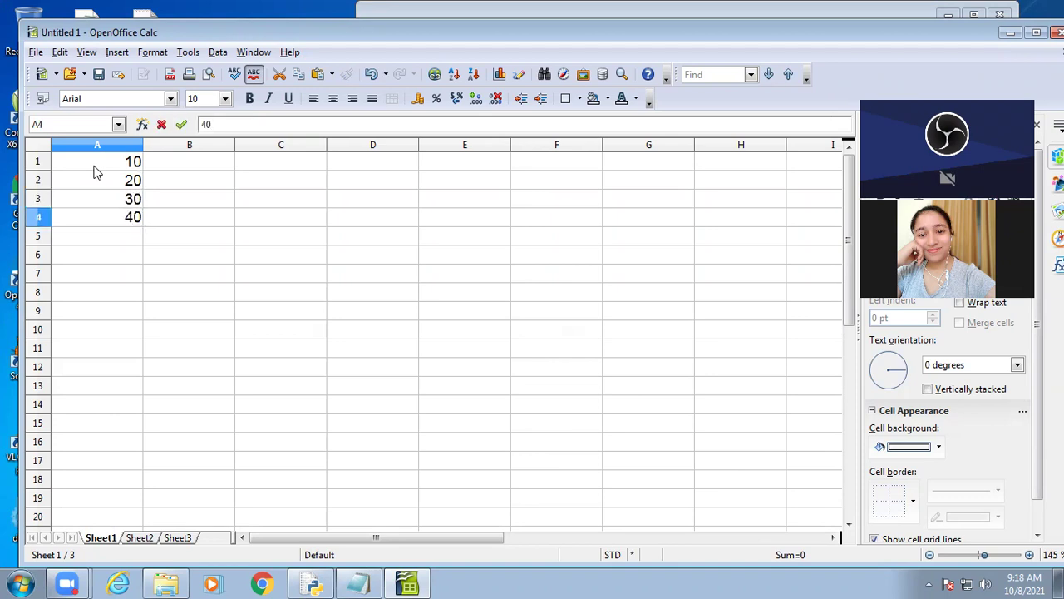
{"action": "key", "text": "Return"}
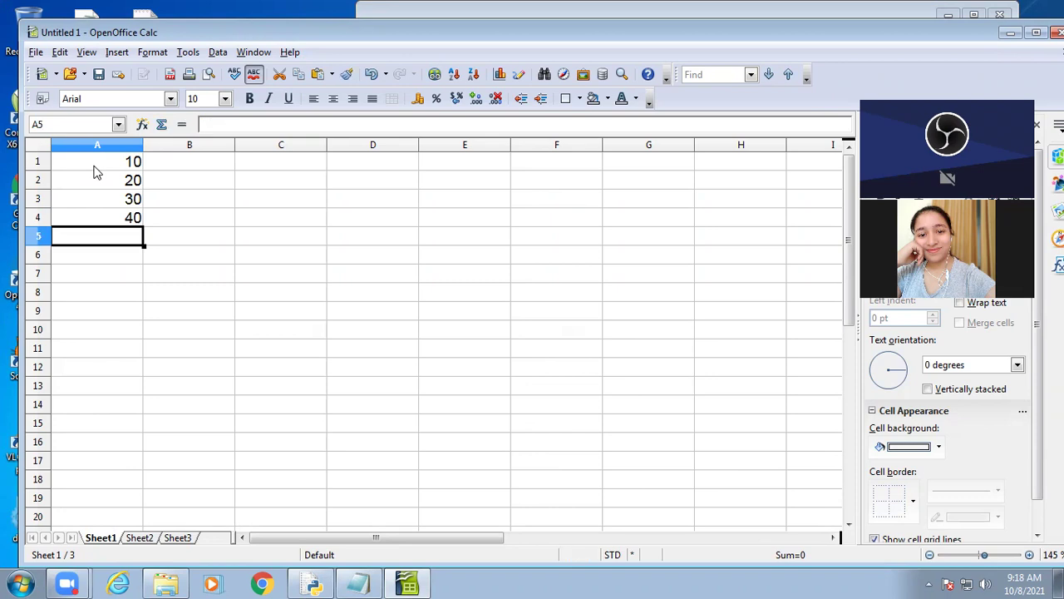
{"action": "key", "text": "Right"}
{"action": "key", "text": "Right"}
{"action": "key", "text": "Right"}
{"action": "key", "text": "Right"}
{"action": "key", "text": "Up"}
{"action": "key", "text": "Up"}
{"action": "key", "text": "Up"}
{"action": "key", "text": "Up"}
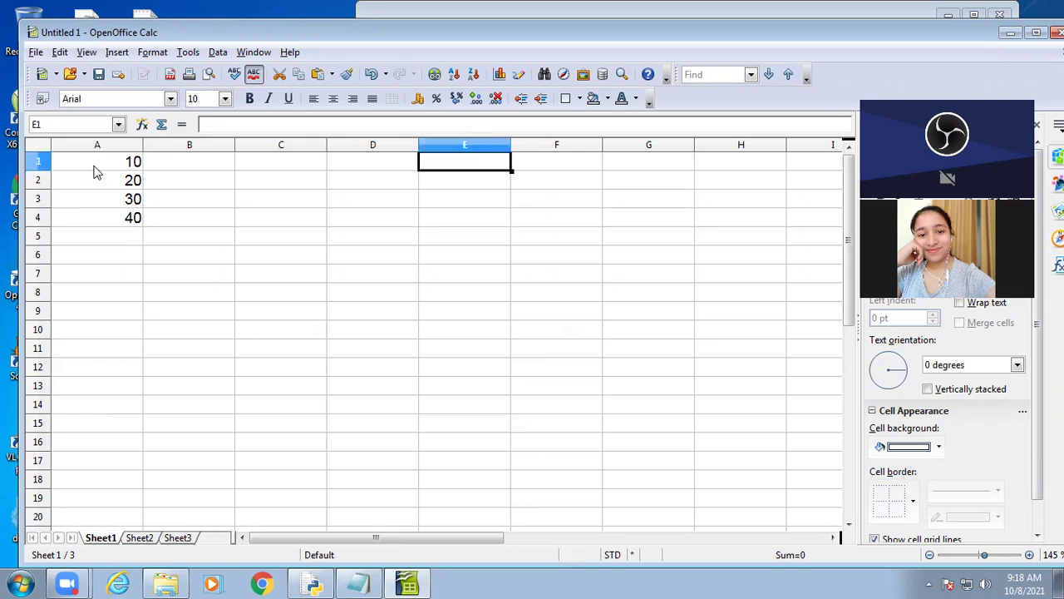
{"action": "key", "text": "Left"}
{"action": "key", "text": "Left"}
{"action": "key", "text": "Left"}
{"action": "key", "text": "Left"}
{"action": "key", "text": "Down"}
{"action": "key", "text": "Down"}
{"action": "key", "text": "Down"}
{"action": "key", "text": "Down"}
{"action": "key", "text": "Right"}
{"action": "key", "text": "Right"}
{"action": "key", "text": "Right"}
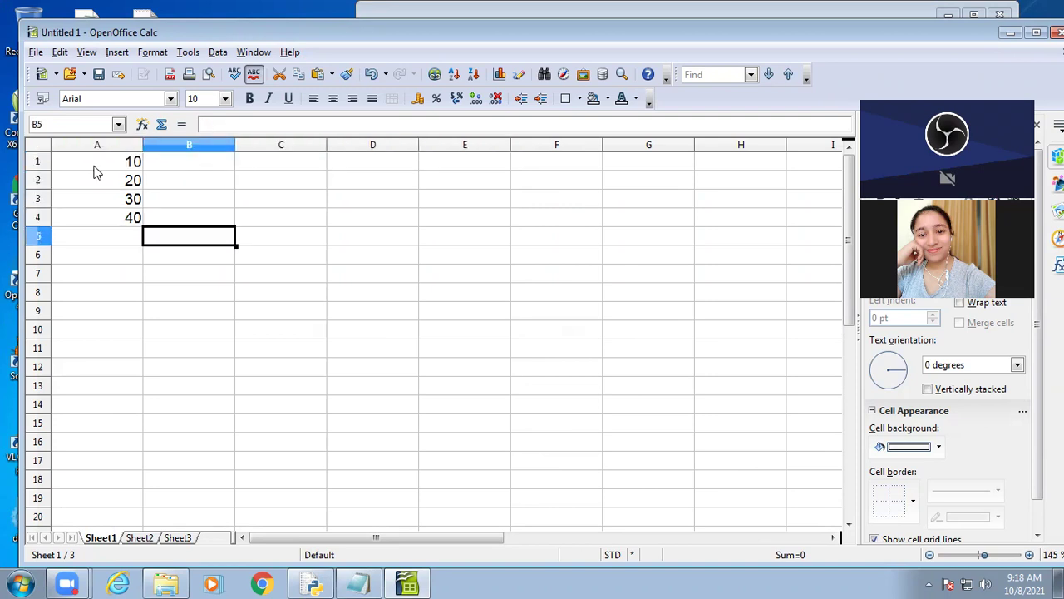
{"action": "key", "text": "Up"}
{"action": "key", "text": "Up"}
{"action": "key", "text": "Up"}
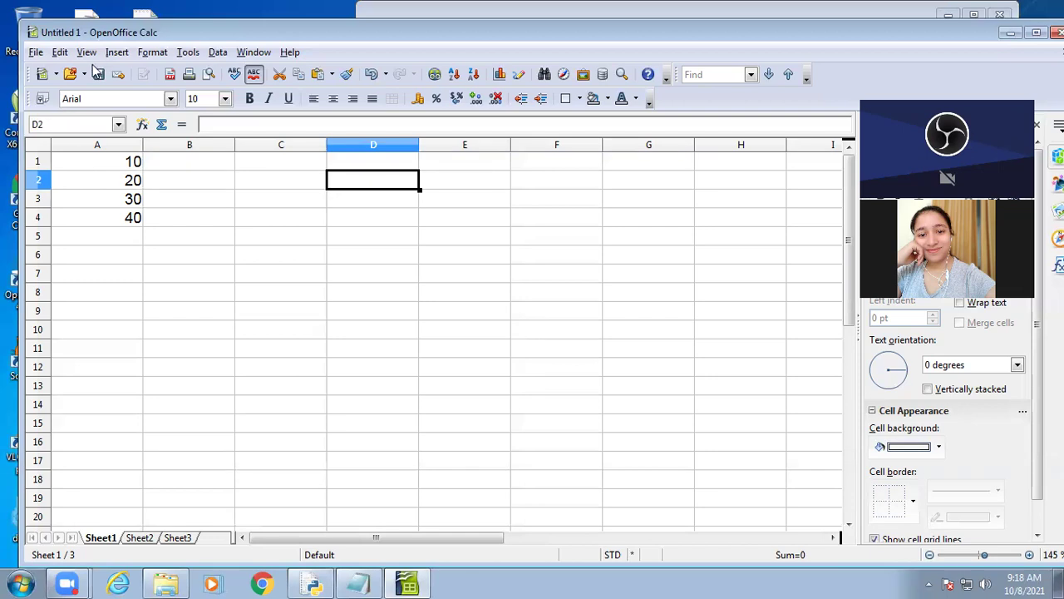
{"action": "left_click", "coordinate": [111, 168]}
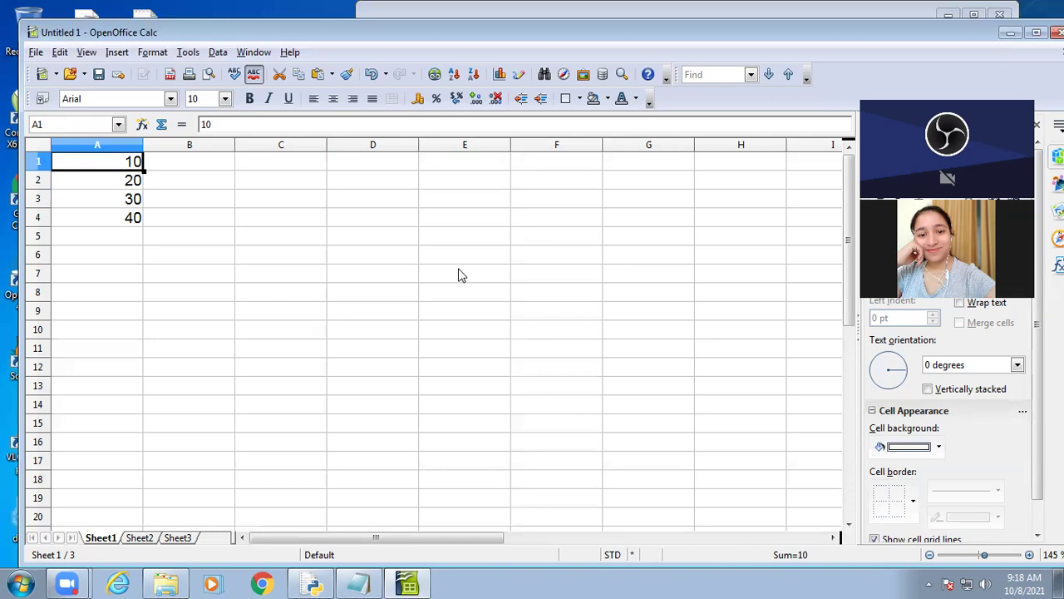
{"action": "key", "text": "Right"}
{"action": "key", "text": "Right"}
{"action": "key", "text": "Right"}
{"action": "key", "text": "Right"}
{"action": "key", "text": "Right"}
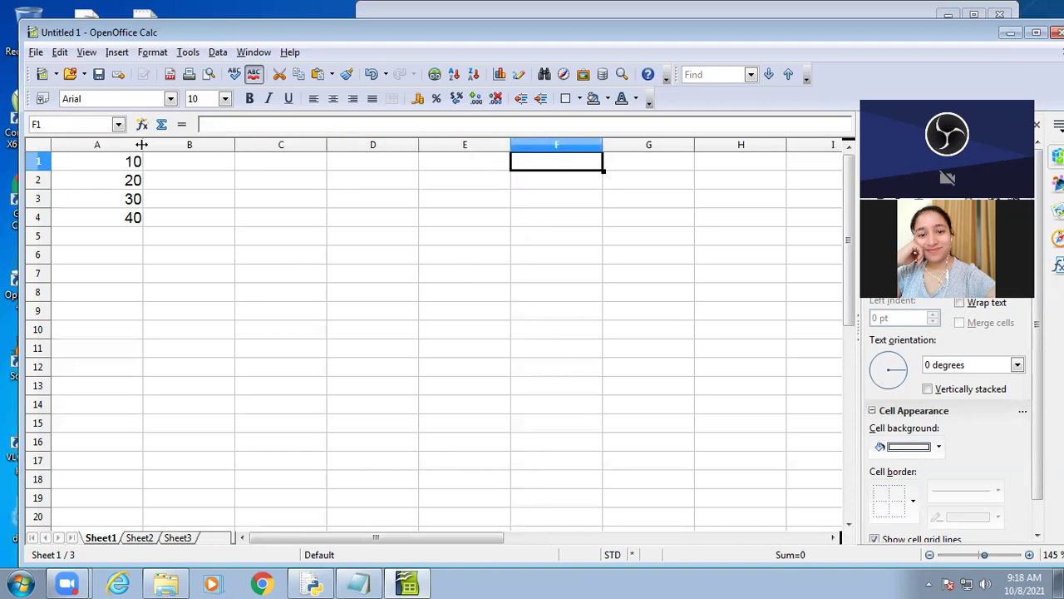
{"action": "left_click", "coordinate": [115, 169]}
{"action": "key", "text": "Right"}
{"action": "key", "text": "Right"}
{"action": "key", "text": "Right"}
{"action": "key", "text": "Right"}
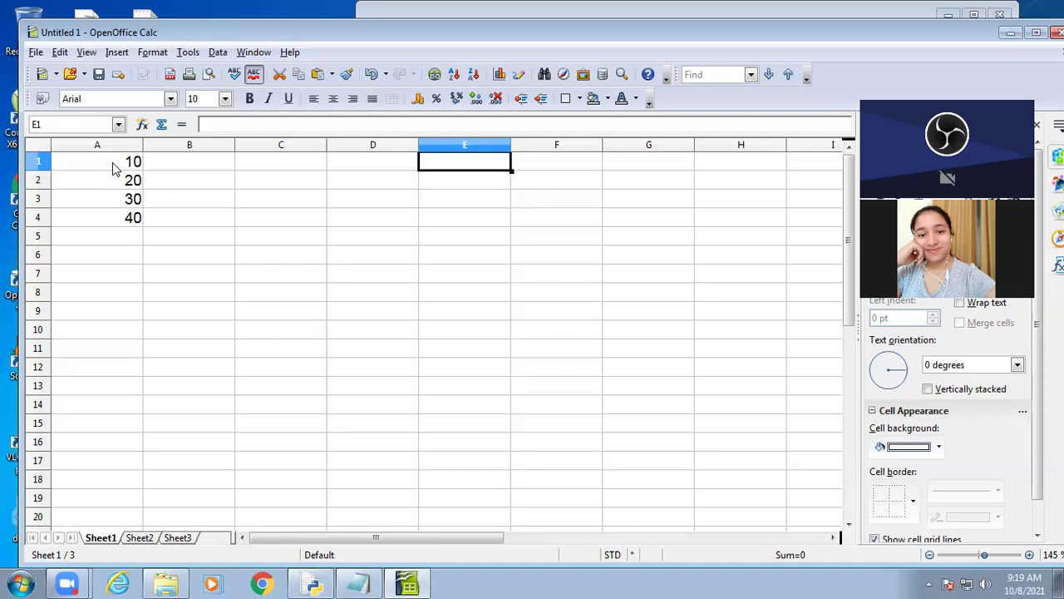
{"action": "left_click", "coordinate": [94, 167]}
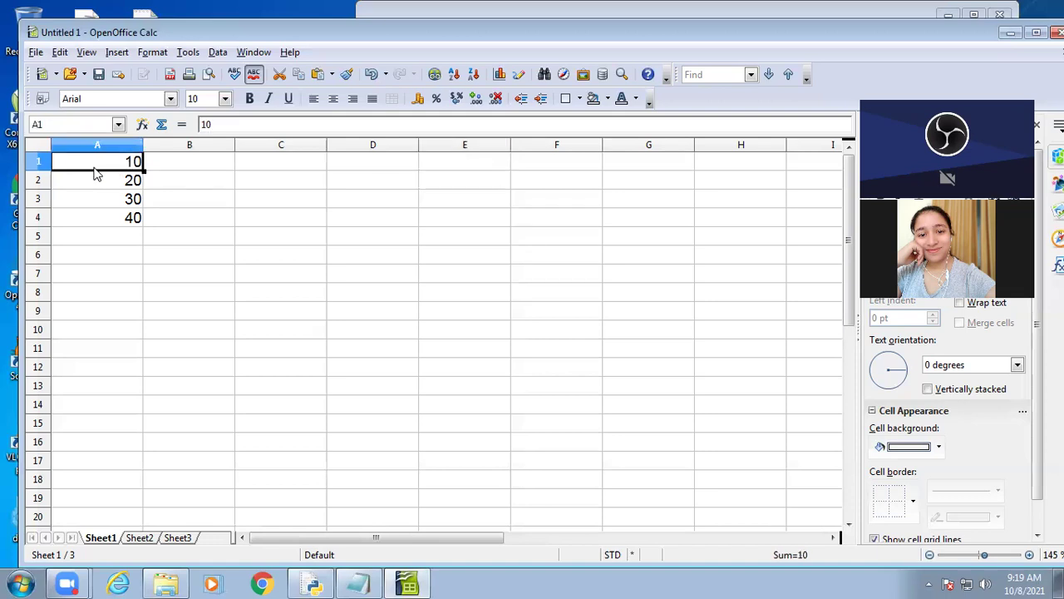
{"action": "key", "text": "Tab"}
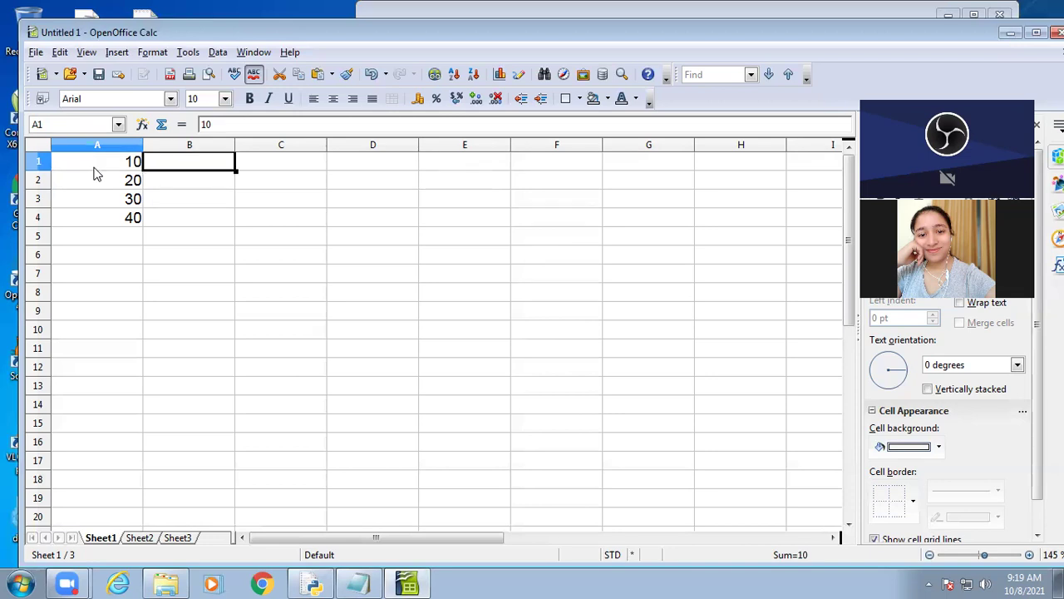
{"action": "key", "text": "Right"}
{"action": "key", "text": "Right"}
{"action": "key", "text": "Right"}
{"action": "key", "text": "Right"}
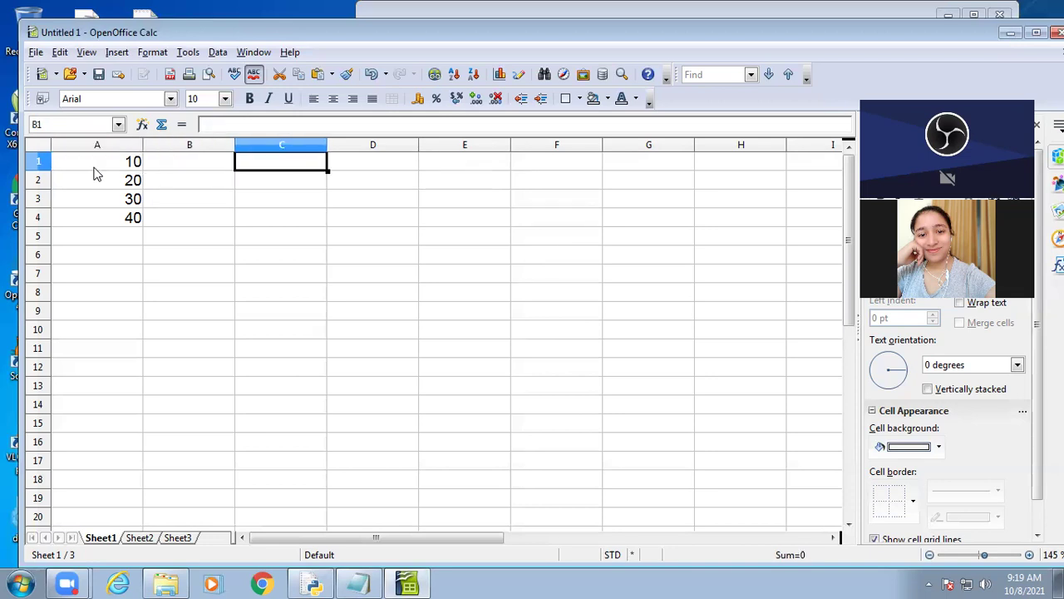
{"action": "key", "text": "Left"}
{"action": "key", "text": "Left"}
{"action": "key", "text": "Left"}
{"action": "key", "text": "Left"}
{"action": "key", "text": "Left"}
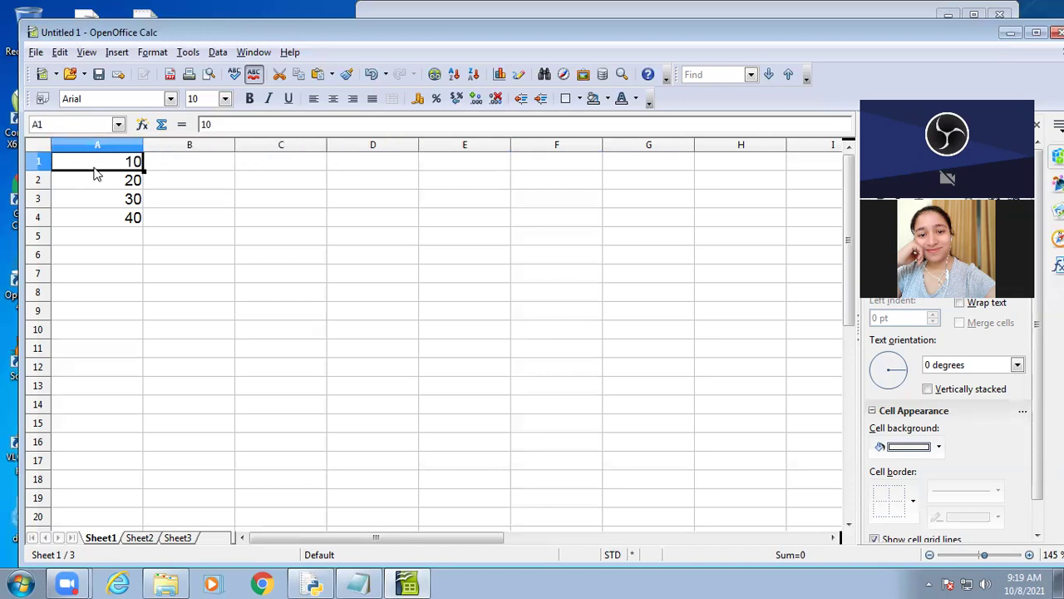
{"action": "key", "text": "Down"}
{"action": "key", "text": "Down"}
{"action": "key", "text": "Down"}
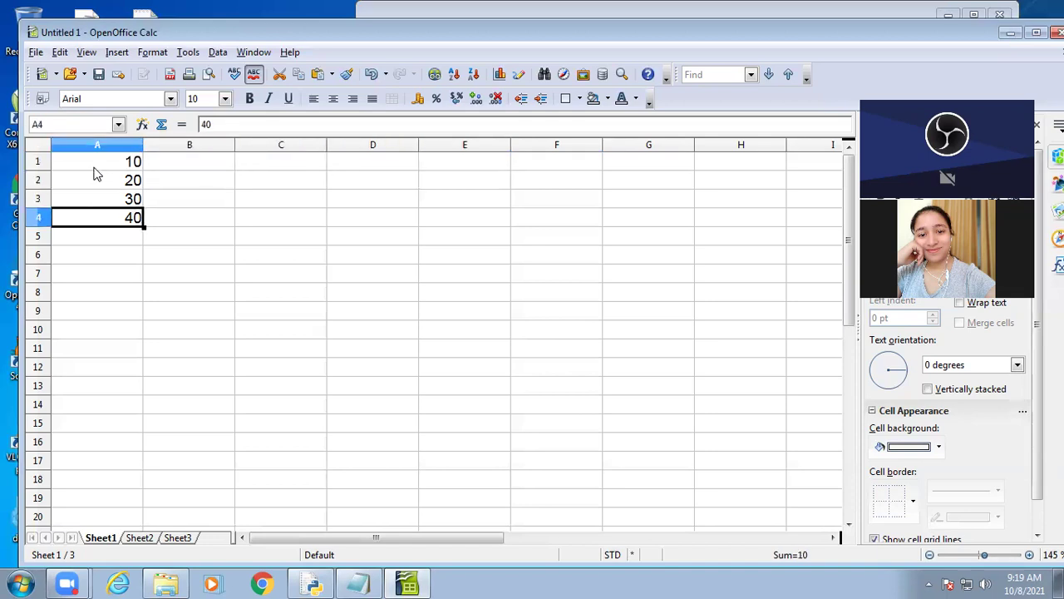
{"action": "key", "text": "Down"}
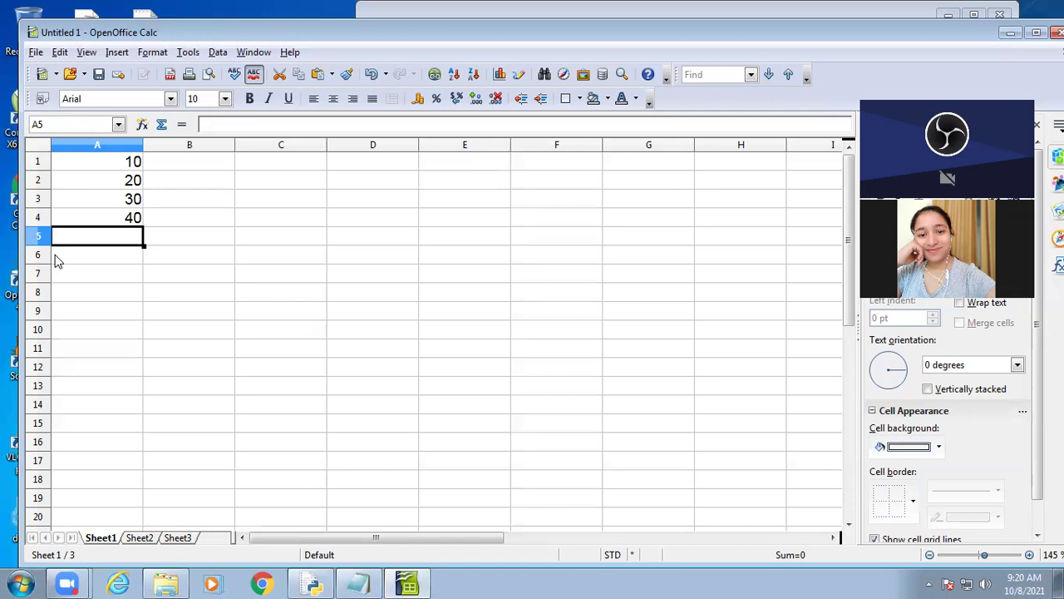
{"action": "left_click", "coordinate": [224, 188]}
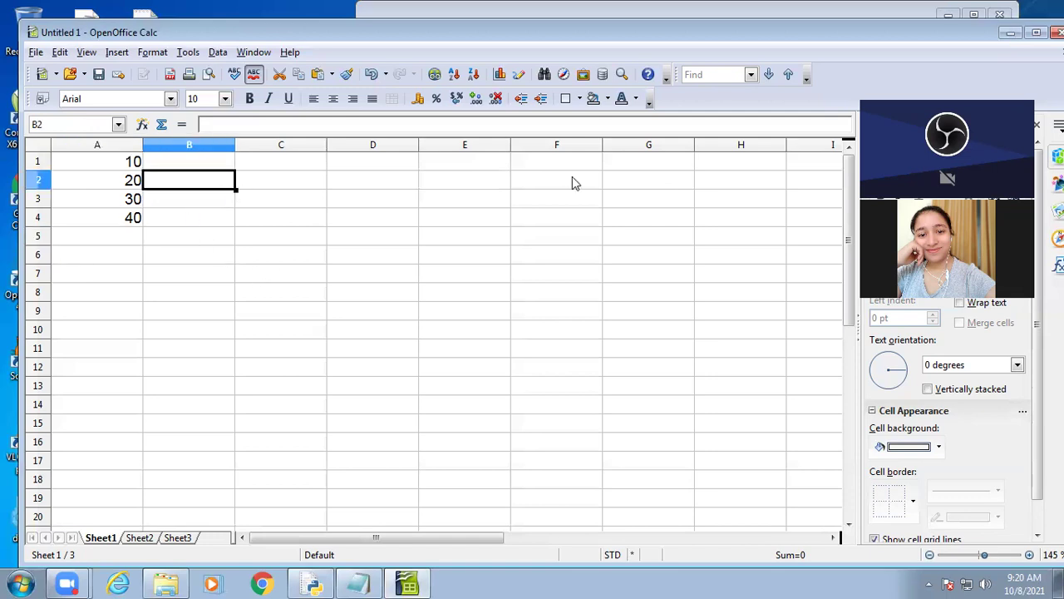
- Add the four values in cell A5 with the formula =A1+A2+A3+A4 and select that cell again
{"action": "left_click", "coordinate": [129, 241]}
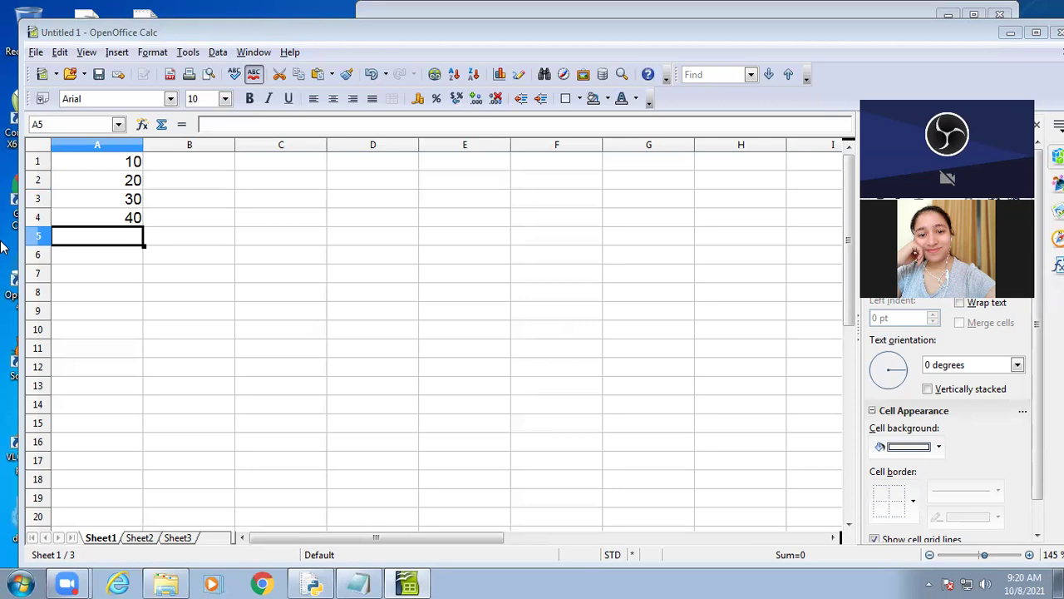
{"action": "double_click", "coordinate": [90, 241]}
{"action": "type", "text": "="}
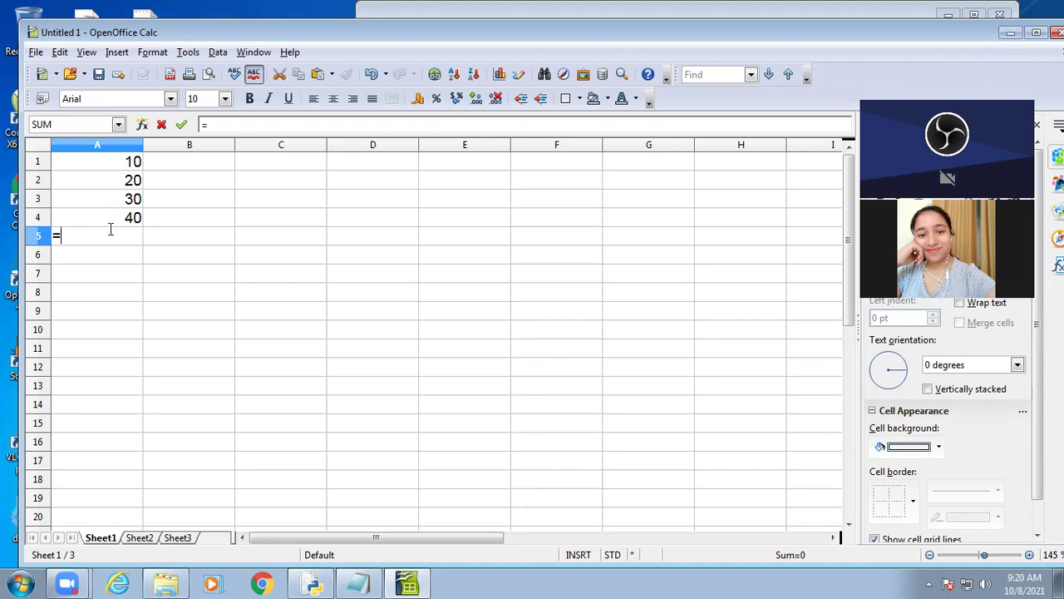
{"action": "type", "text": "A1+A2+A"}
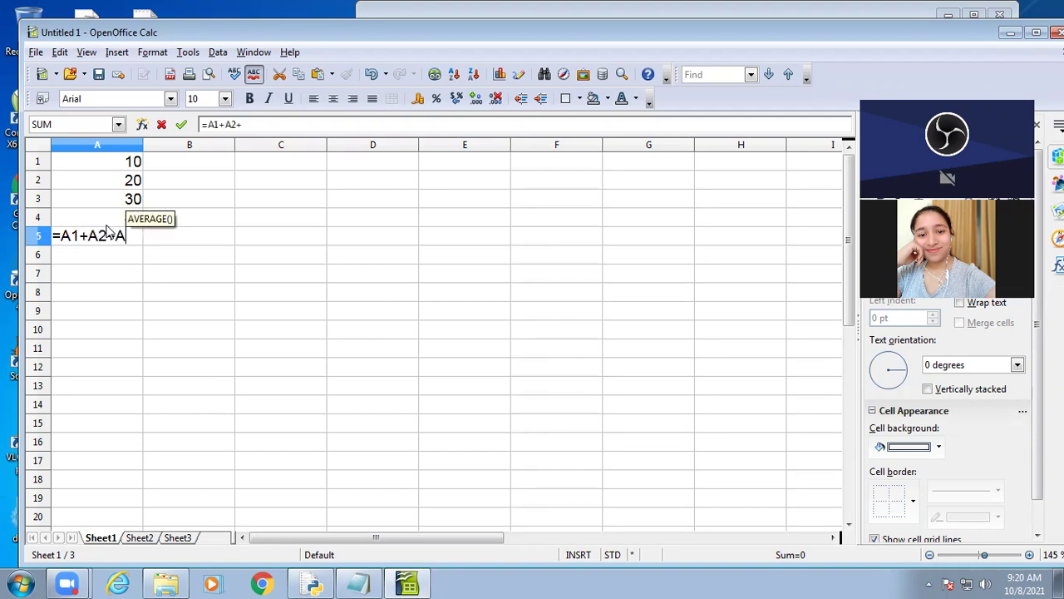
{"action": "type", "text": "3+A4"}
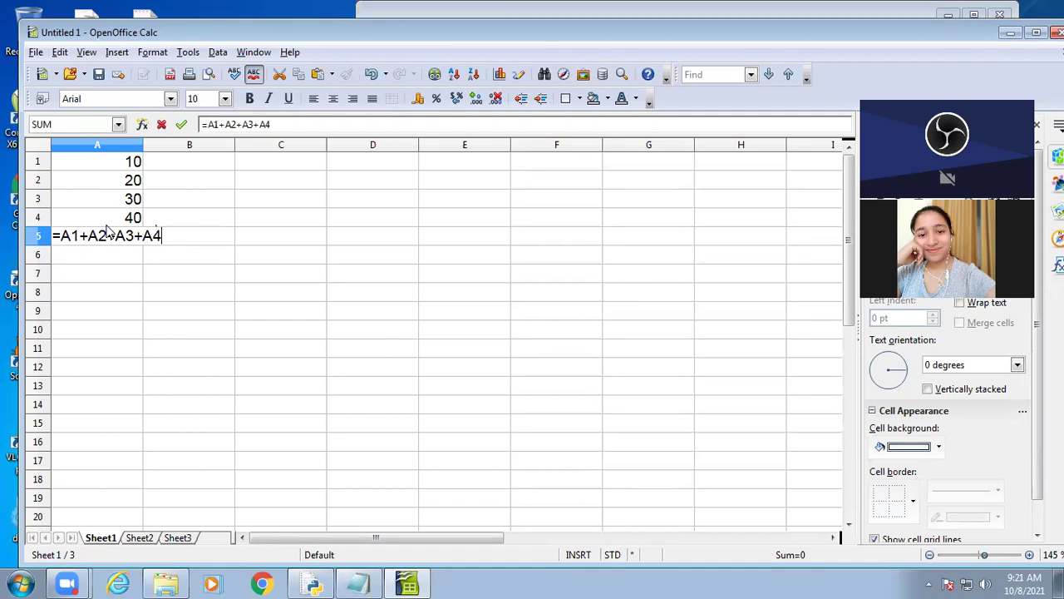
{"action": "key", "text": "Return"}
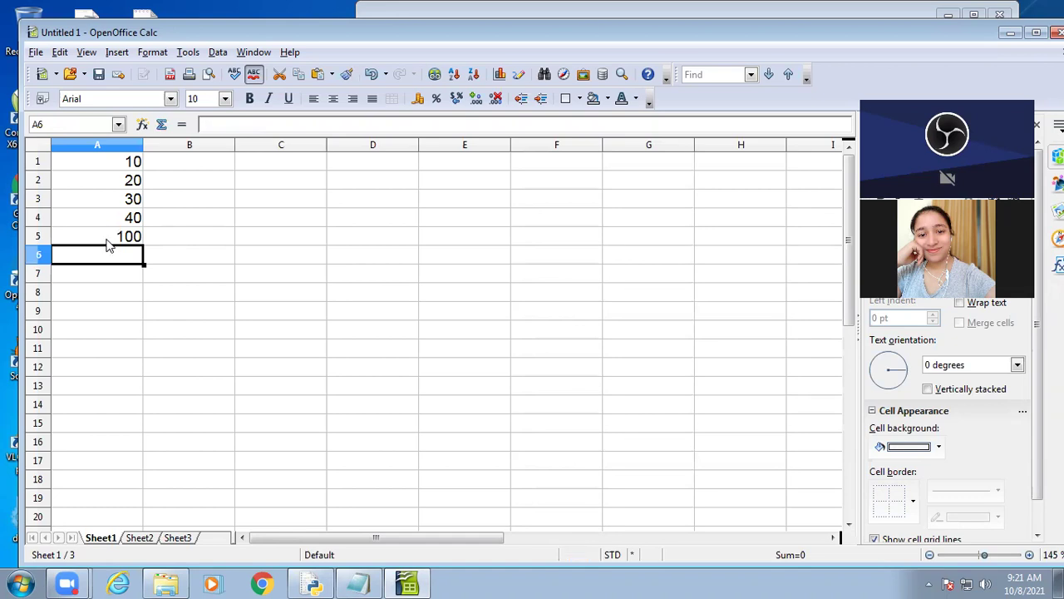
{"action": "left_click", "coordinate": [106, 241]}
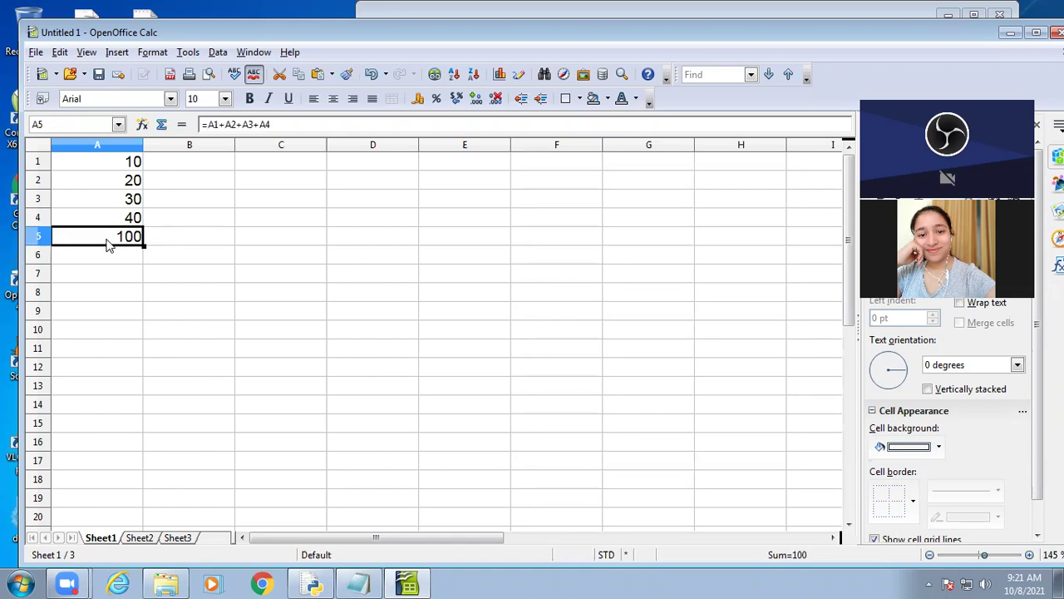
- Examine the cell references in the addition formula in cell A5, leaving the formula as it is
{"action": "double_click", "coordinate": [107, 239]}
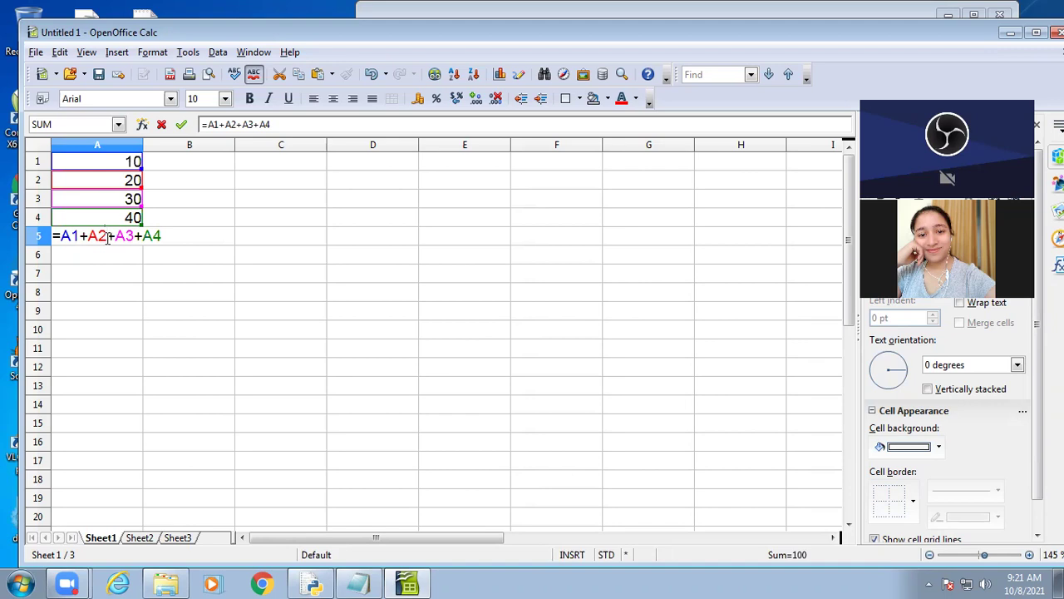
{"action": "key", "text": "Return"}
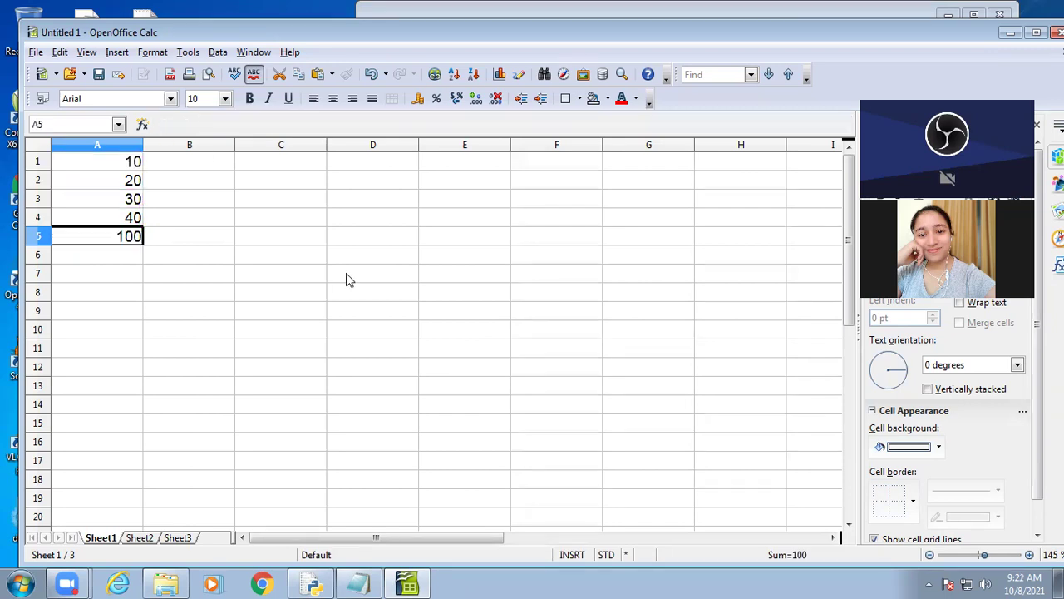
{"action": "left_click", "coordinate": [283, 291]}
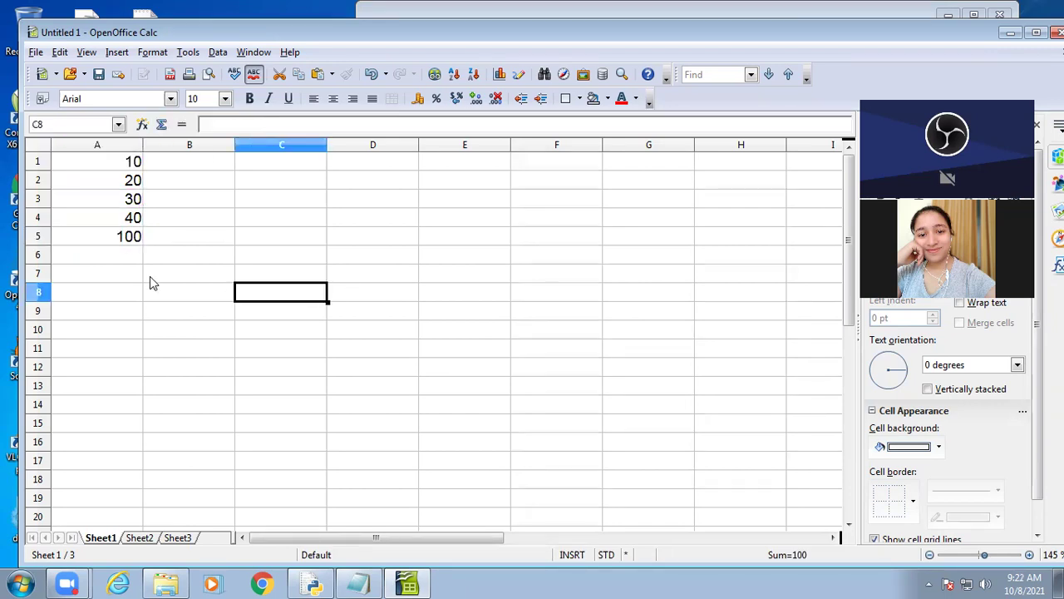
{"action": "double_click", "coordinate": [123, 238]}
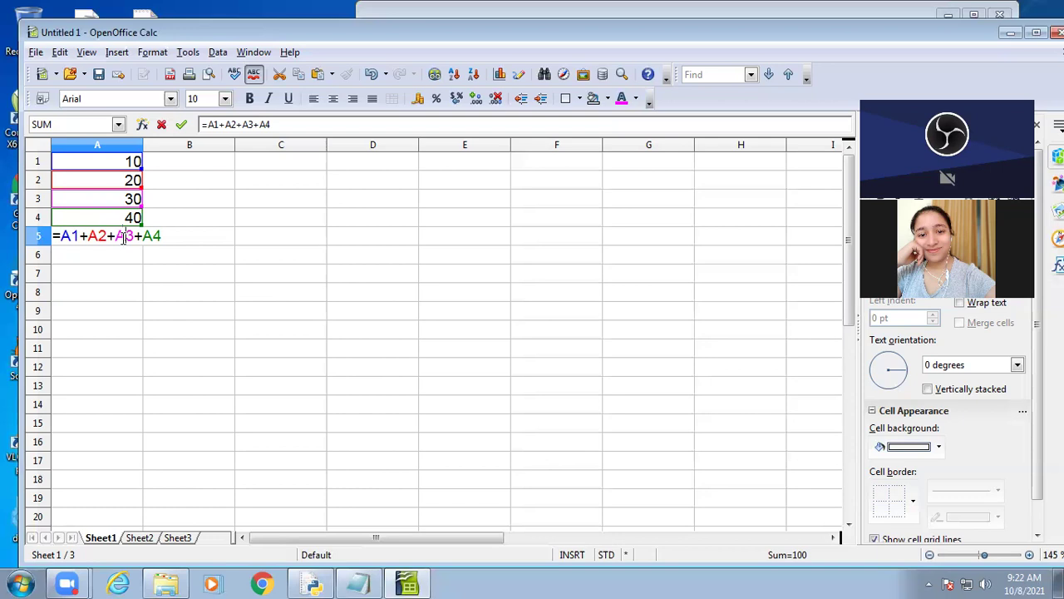
{"action": "left_click", "coordinate": [301, 279]}
{"action": "left_click", "coordinate": [202, 281]}
{"action": "key", "text": "Escape"}
{"action": "left_click", "coordinate": [199, 295]}
- Delete the contents of the range A1:C10, keeping the default content types selected for deletion
{"action": "left_click", "coordinate": [110, 238]}
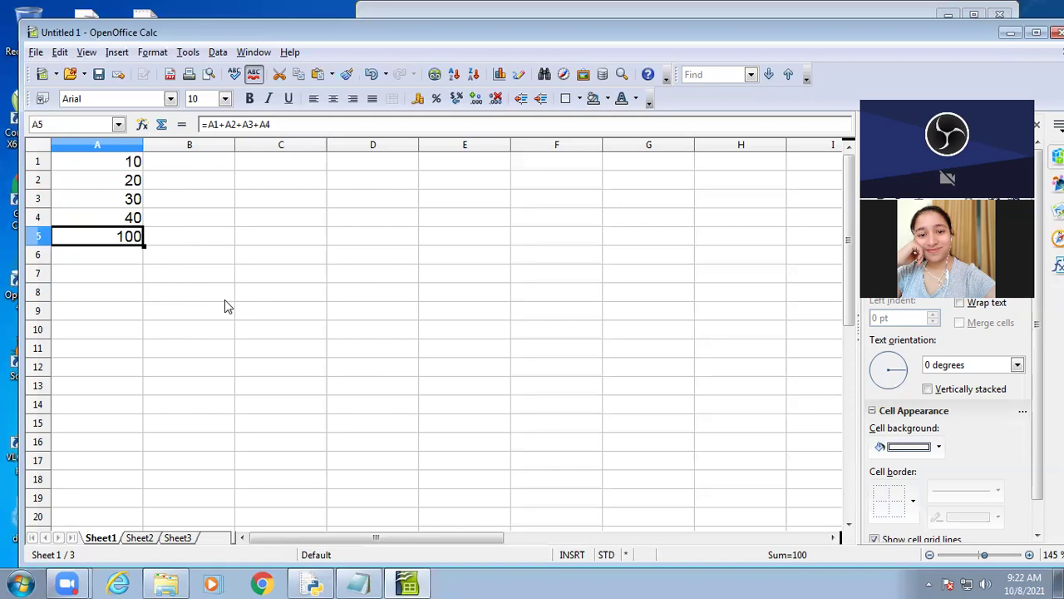
{"action": "key", "text": "BackSpace"}
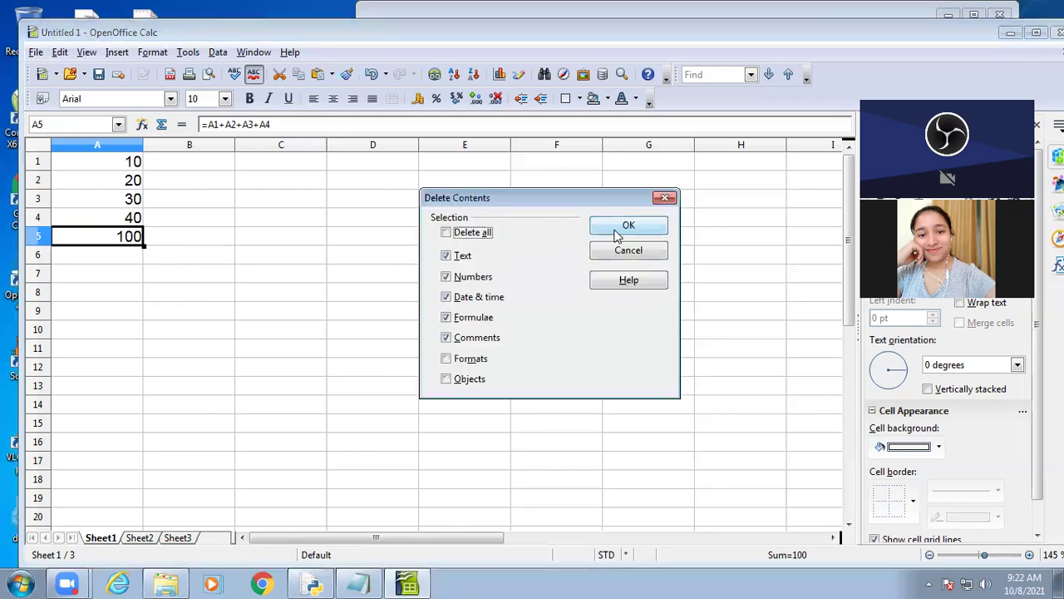
{"action": "left_click", "coordinate": [665, 197]}
{"action": "left_click_drag", "start_coordinate": [252, 325], "coordinate": [94, 173]}
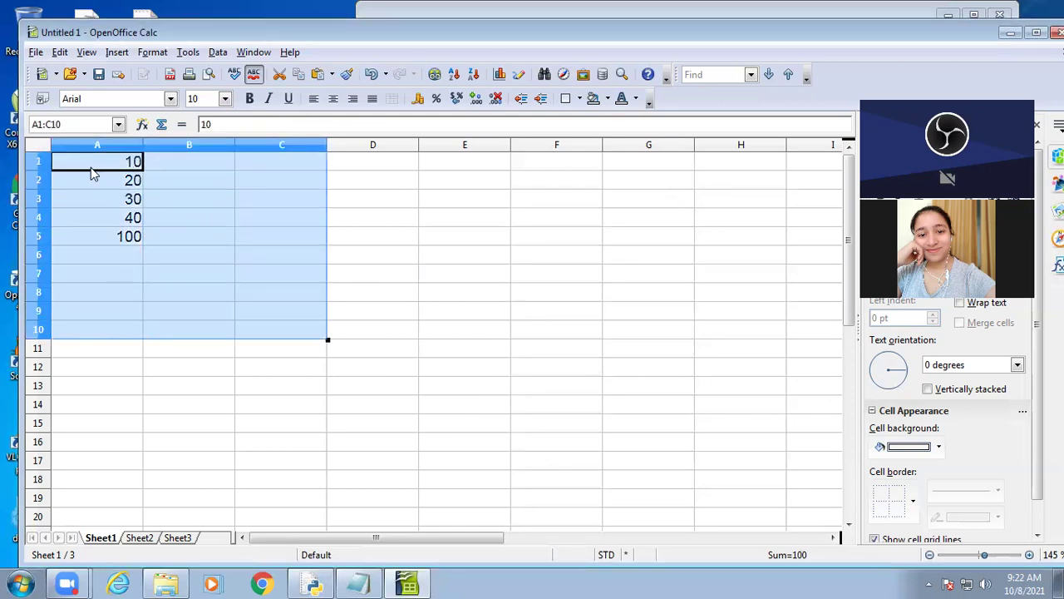
{"action": "key", "text": "BackSpace"}
{"action": "left_click", "coordinate": [615, 227]}
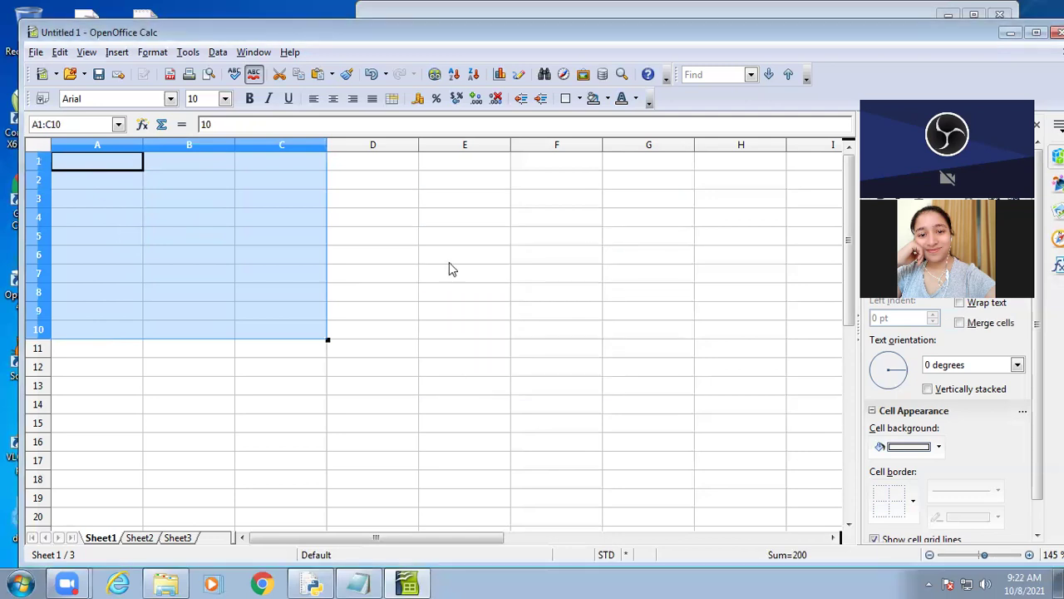
{"action": "left_click", "coordinate": [183, 273]}
- Enter the column headings Roll NO, Name and Maths in cells A2 to C2
{"action": "left_click", "coordinate": [121, 166]}
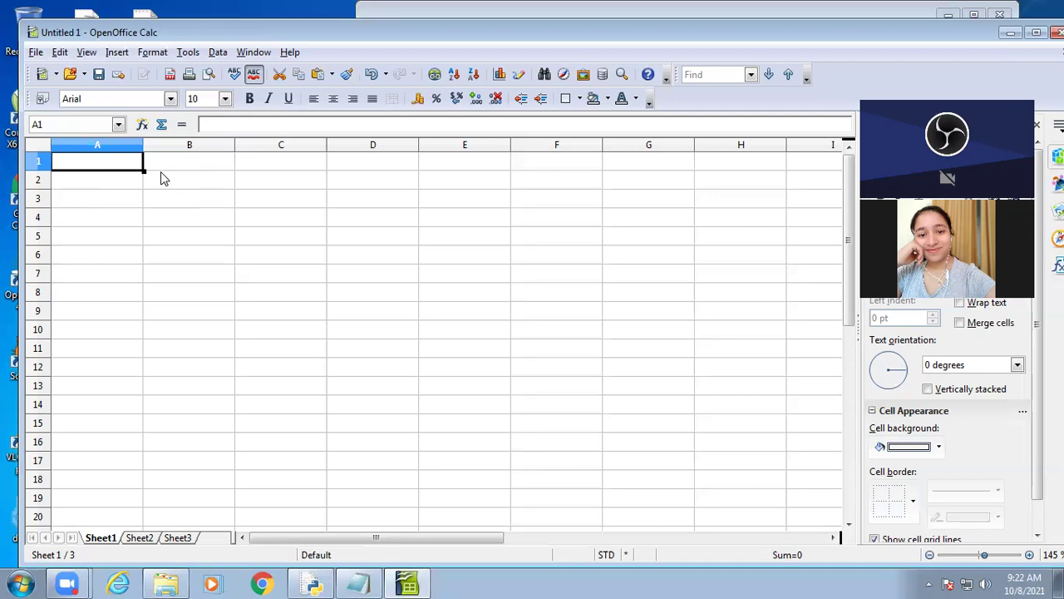
{"action": "left_click", "coordinate": [127, 184]}
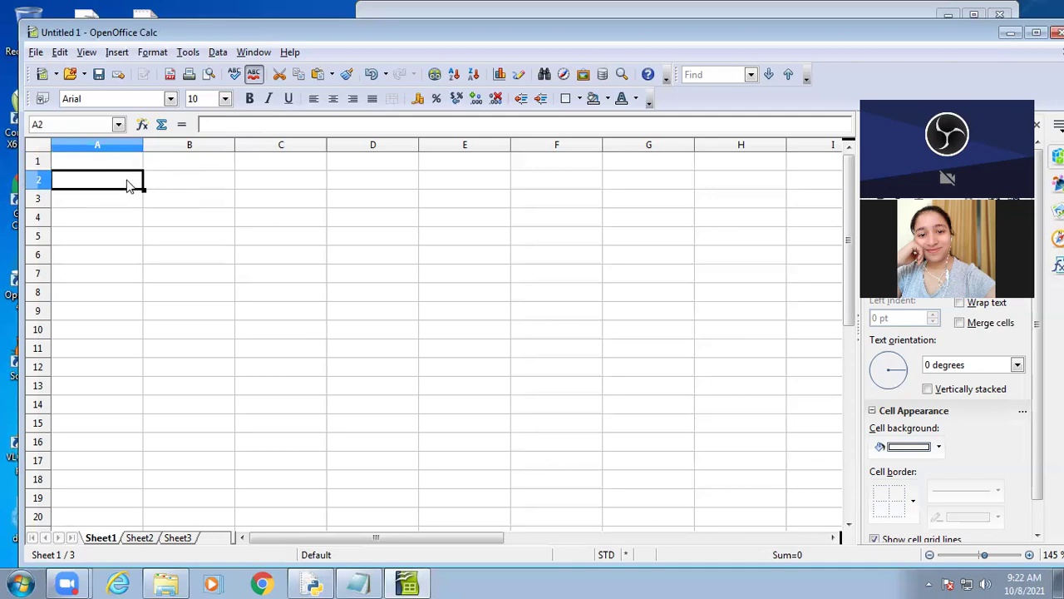
{"action": "type", "text": "Roll"}
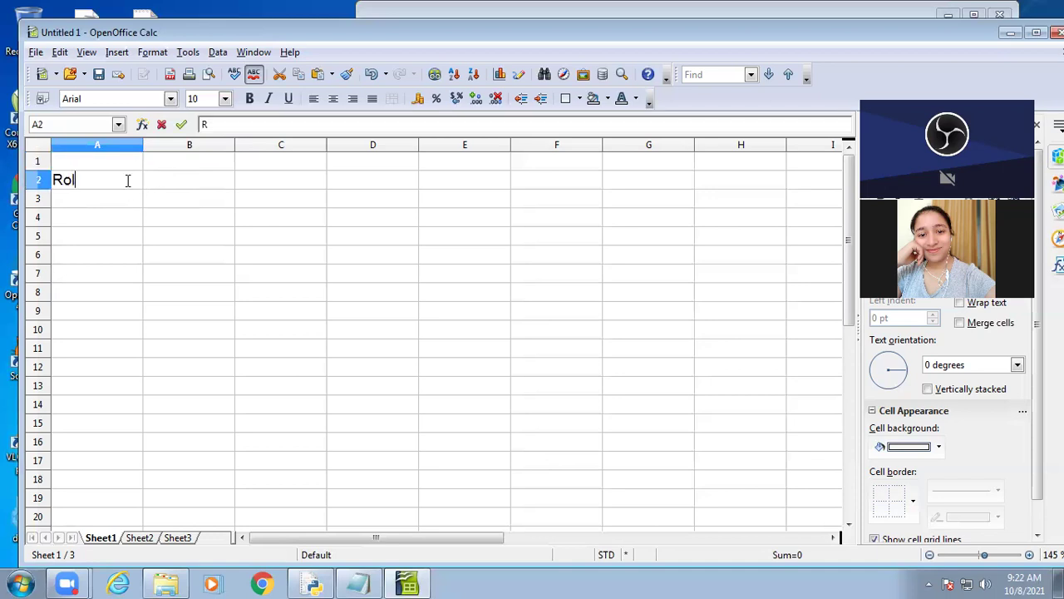
{"action": "type", "text": " NO"}
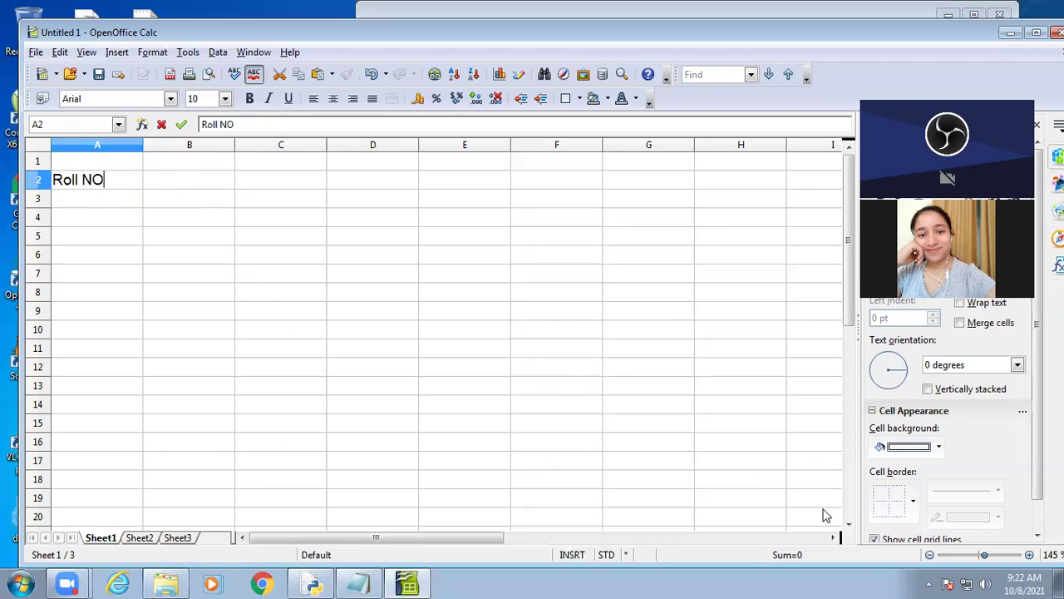
{"action": "left_click", "coordinate": [992, 556]}
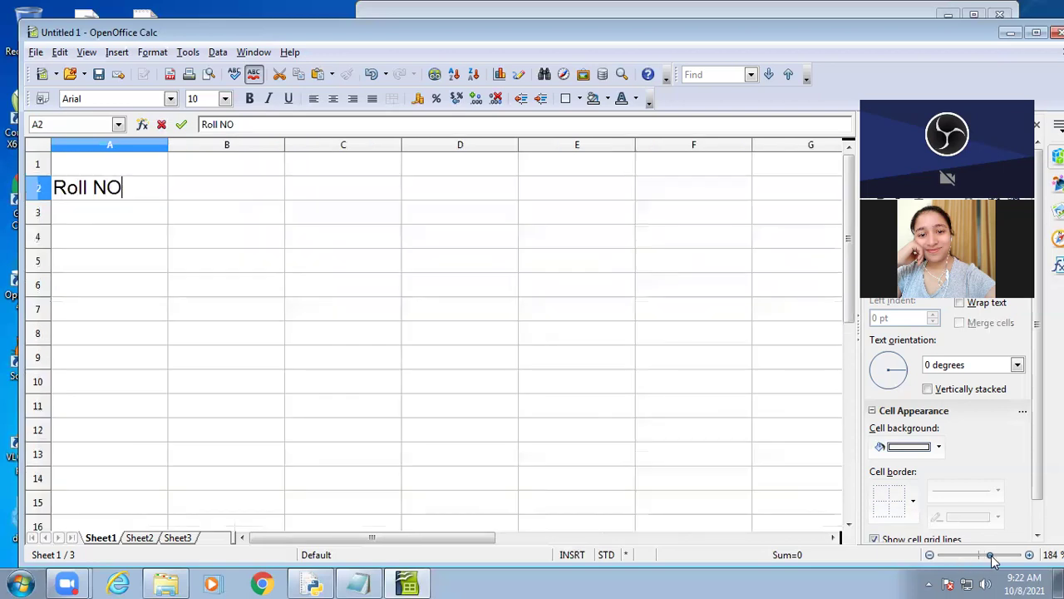
{"action": "left_click", "coordinate": [214, 197]}
{"action": "type", "text": "Name"}
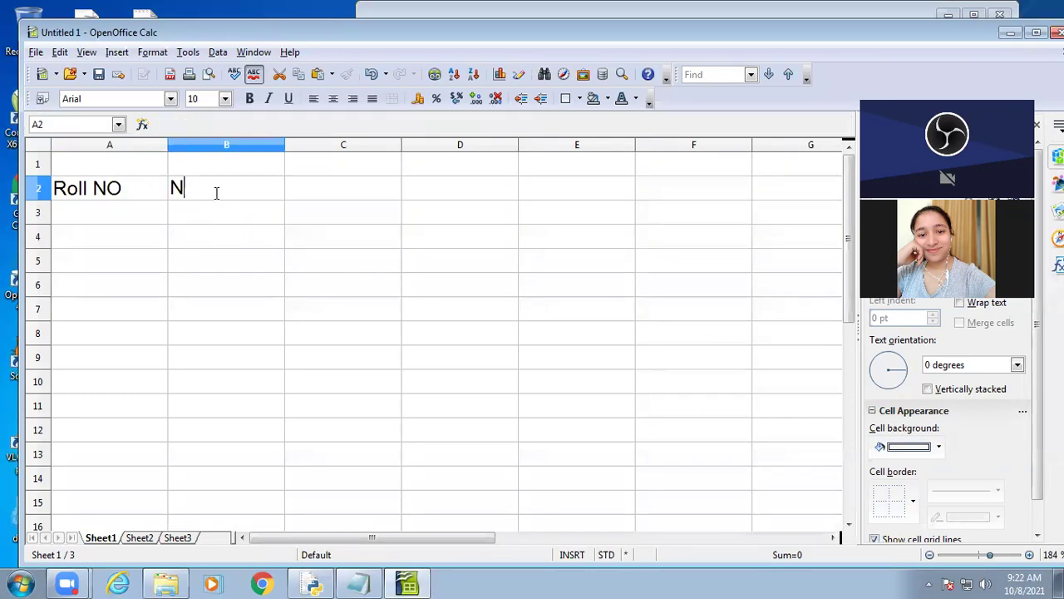
{"action": "left_click", "coordinate": [317, 194]}
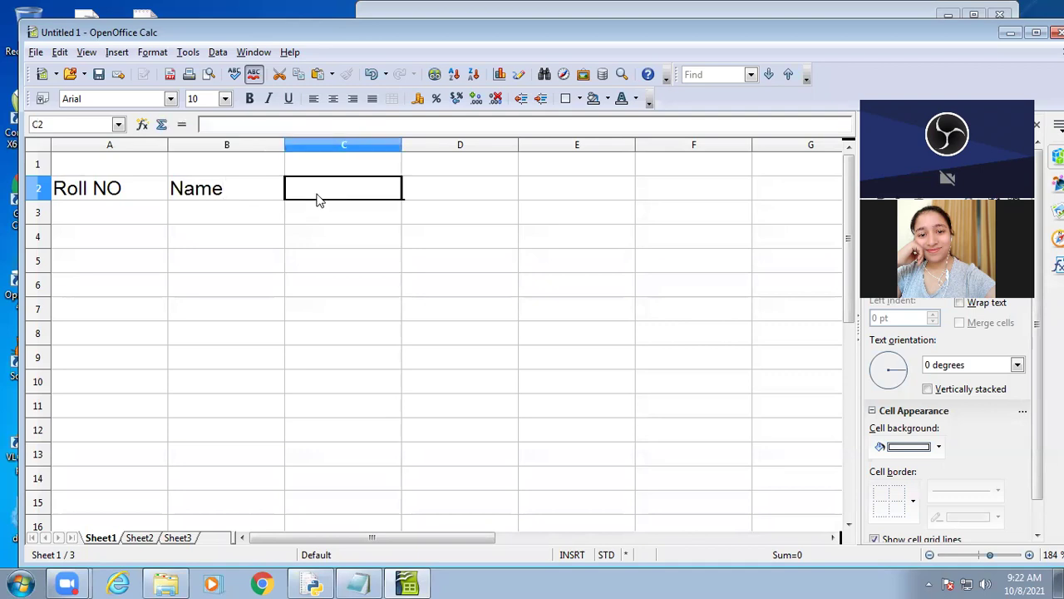
{"action": "type", "text": "Maths"}
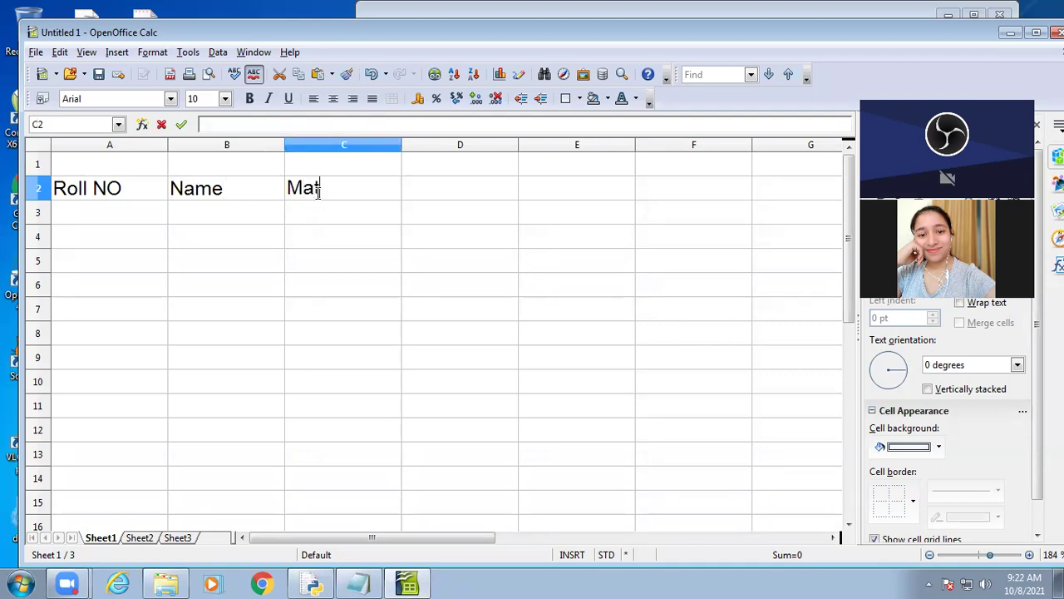
- Add the subject headings English, SST and Science in cells D2 to F2
{"action": "left_click", "coordinate": [452, 199]}
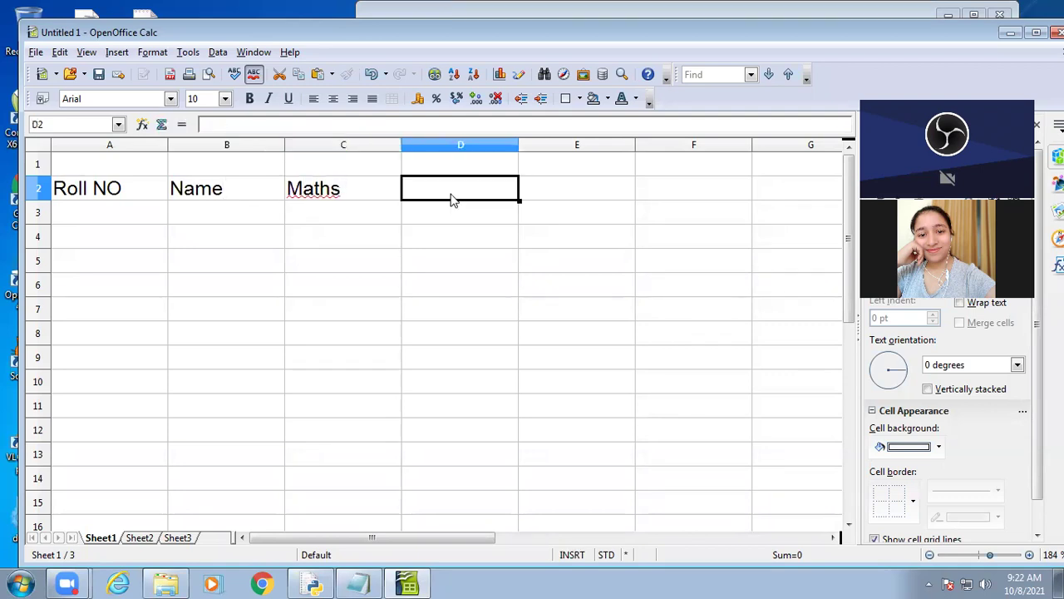
{"action": "type", "text": "English"}
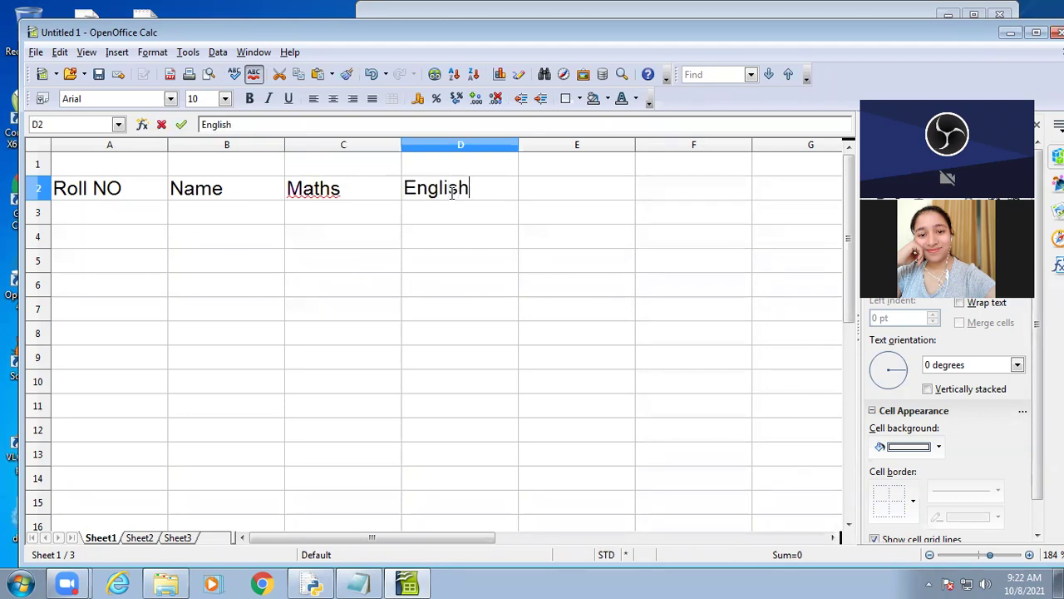
{"action": "left_click", "coordinate": [573, 190]}
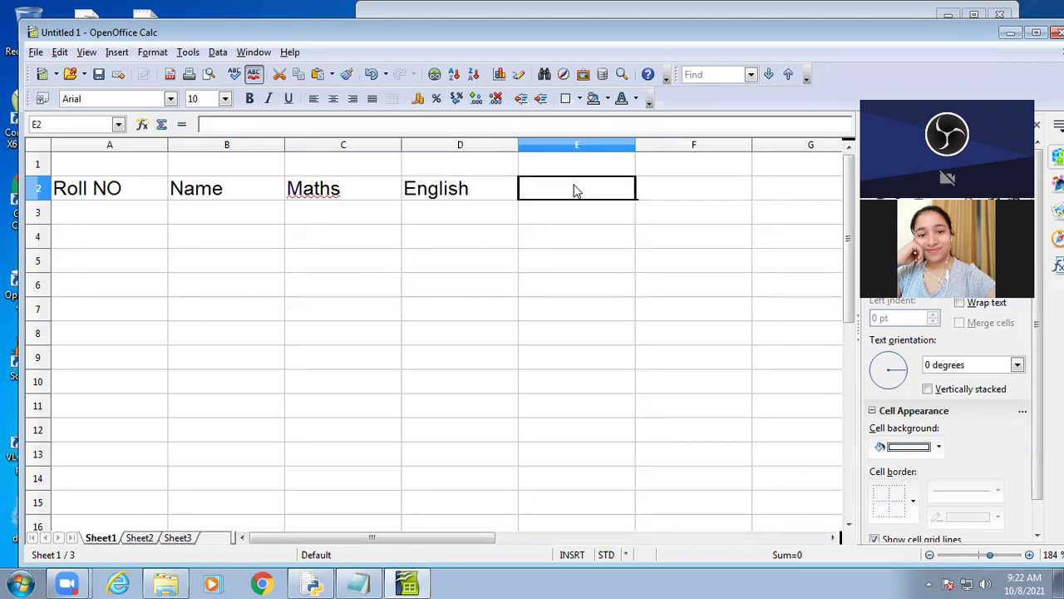
{"action": "type", "text": "SST"}
{"action": "left_click", "coordinate": [796, 123]}
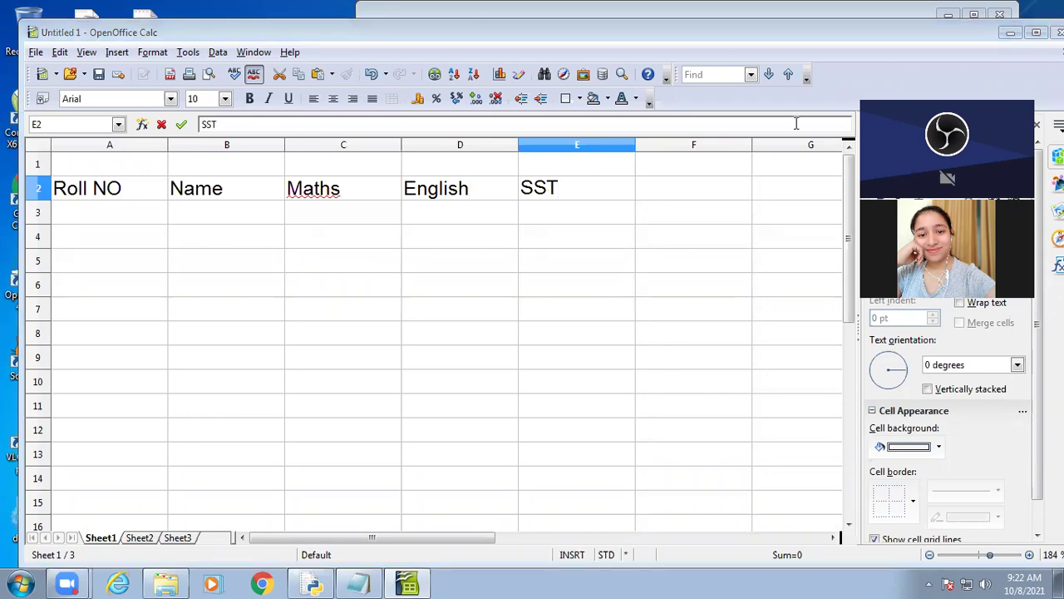
{"action": "left_click", "coordinate": [651, 190]}
{"action": "type", "text": "Science"}
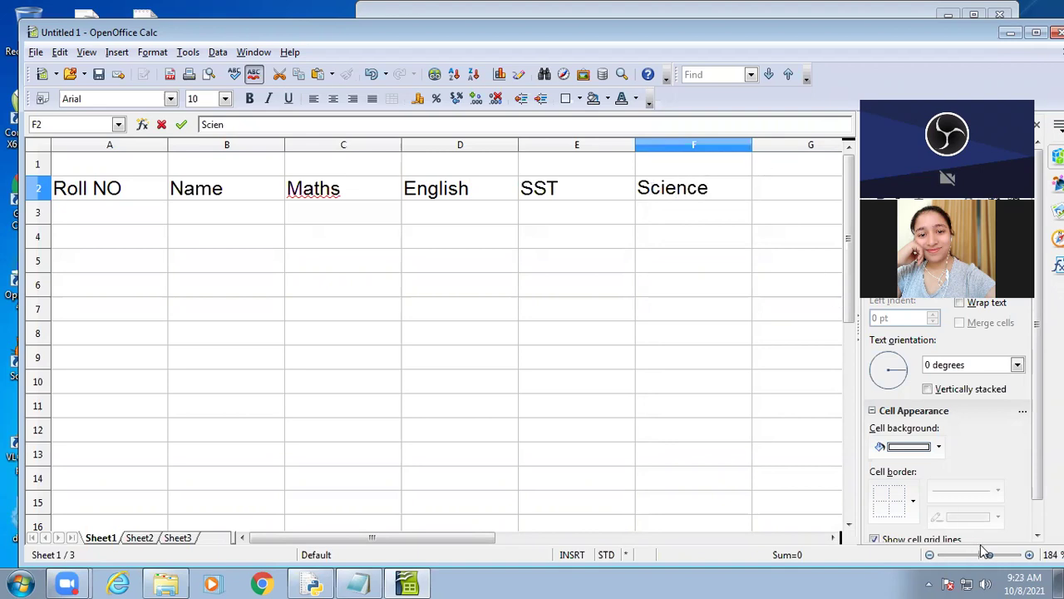
{"action": "left_click", "coordinate": [981, 554]}
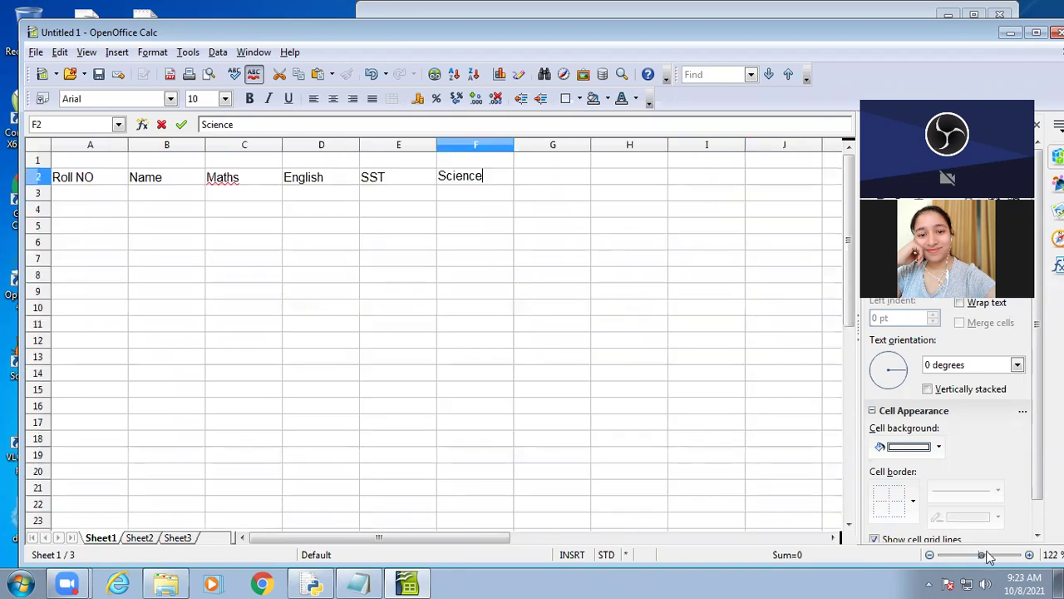
{"action": "mouse_move", "coordinate": [988, 557]}
{"action": "left_mouse_down"}
{"action": "mouse_move", "coordinate": [977, 558]}
{"action": "mouse_move", "coordinate": [990, 561]}
{"action": "left_mouse_up"}
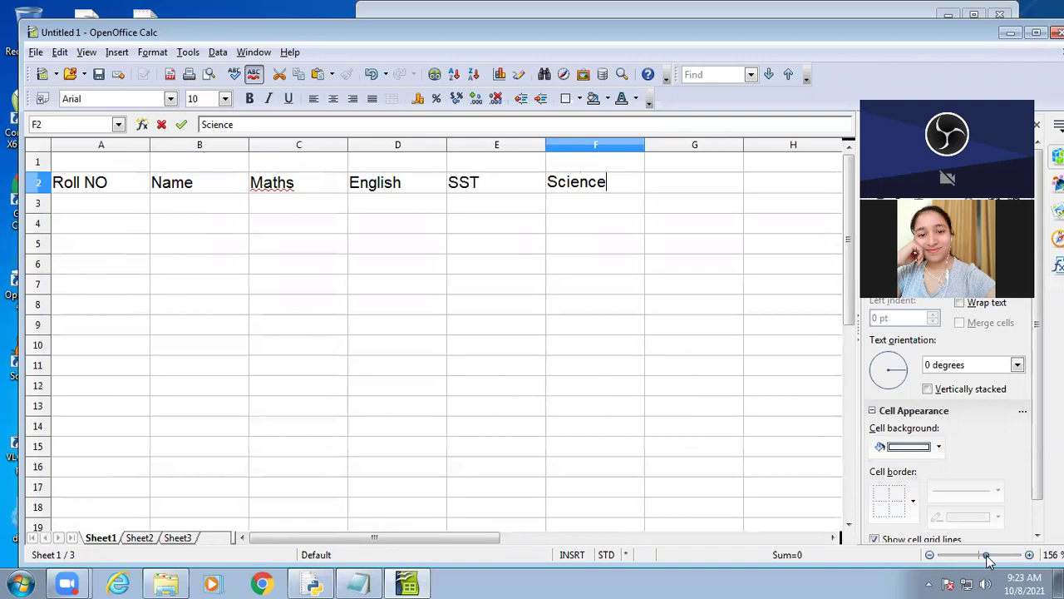
- Add the subject headings Punjabi in cell G2 and Computer in cell H2
{"action": "left_click", "coordinate": [687, 182]}
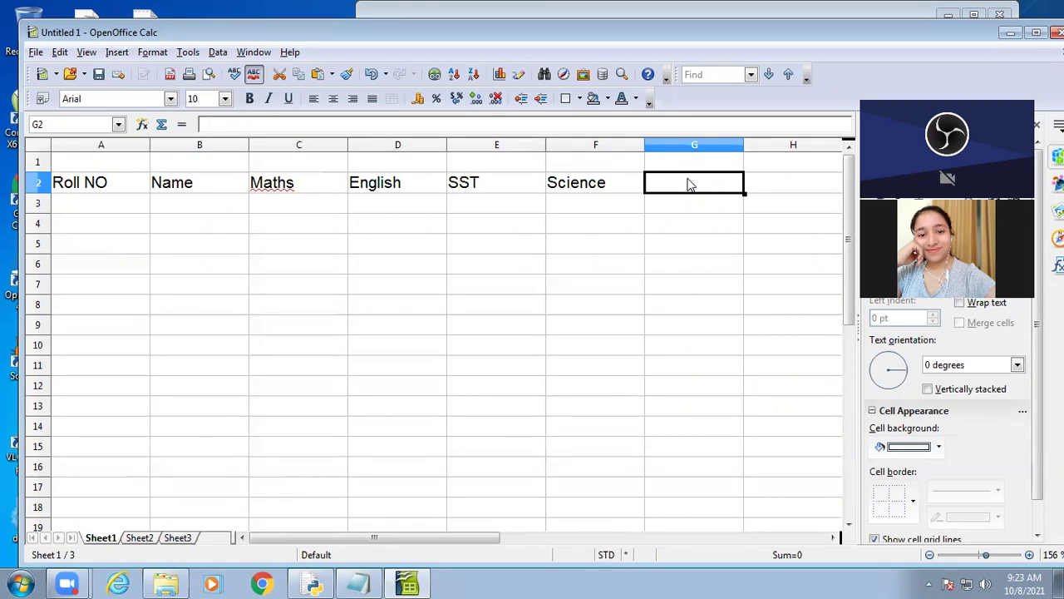
{"action": "type", "text": "Com"}
{"action": "key", "text": "BackSpace"}
{"action": "key", "text": "BackSpace"}
{"action": "key", "text": "BackSpace"}
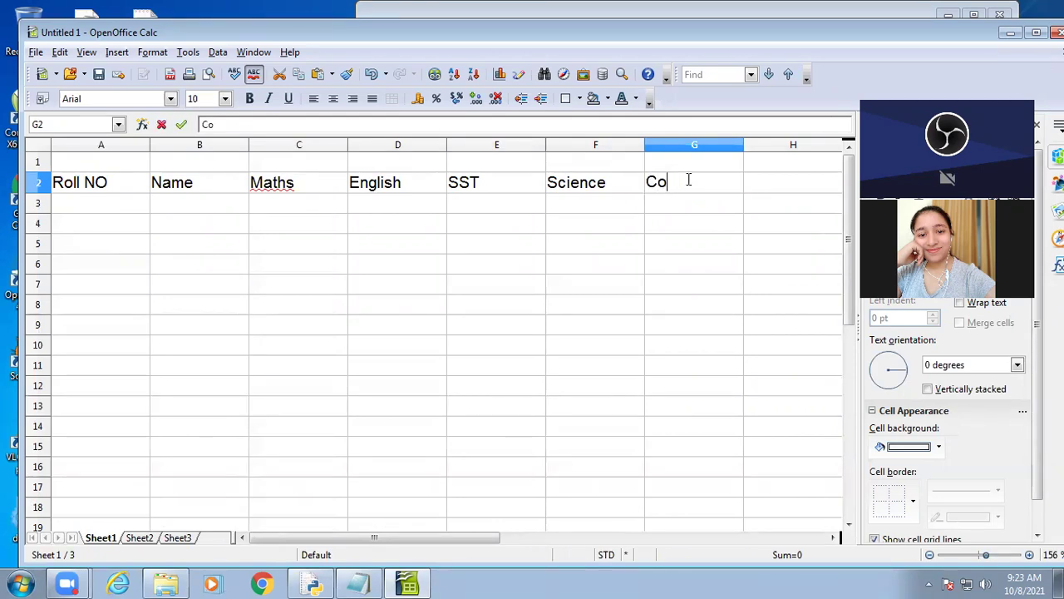
{"action": "type", "text": "Punj"}
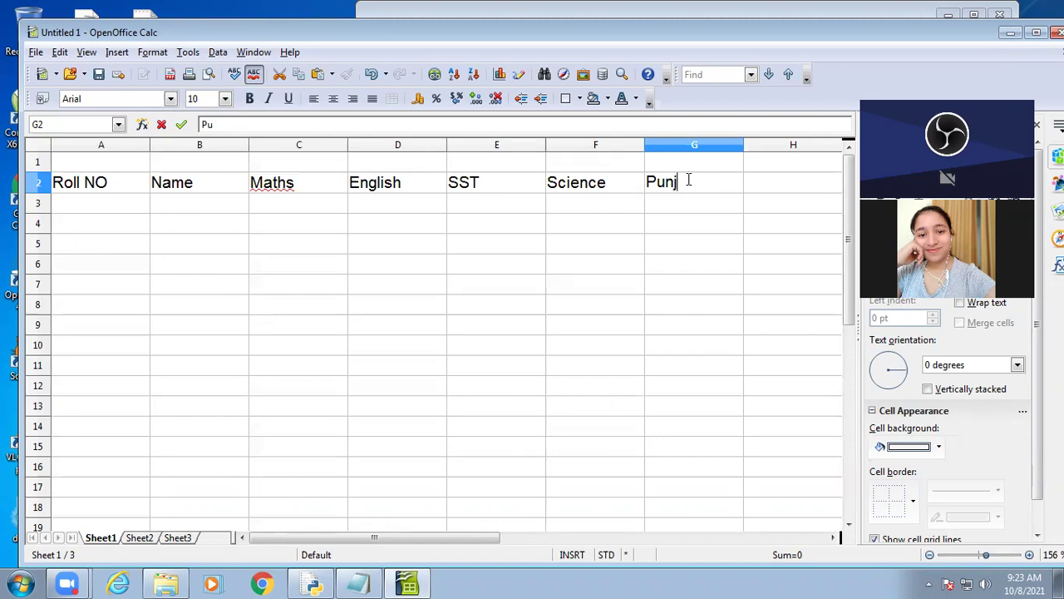
{"action": "type", "text": "abi"}
{"action": "left_click", "coordinate": [767, 181]}
{"action": "type", "text": "Computer"}
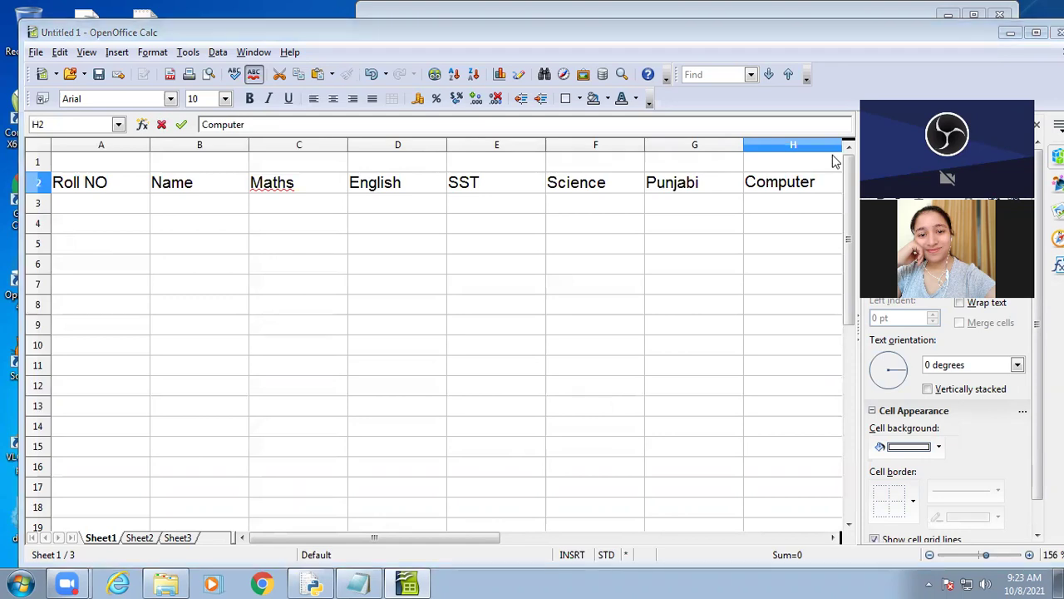
- Enter roll number 1 in cell A3 and the first student's name in cell B3
{"action": "left_click", "coordinate": [83, 213]}
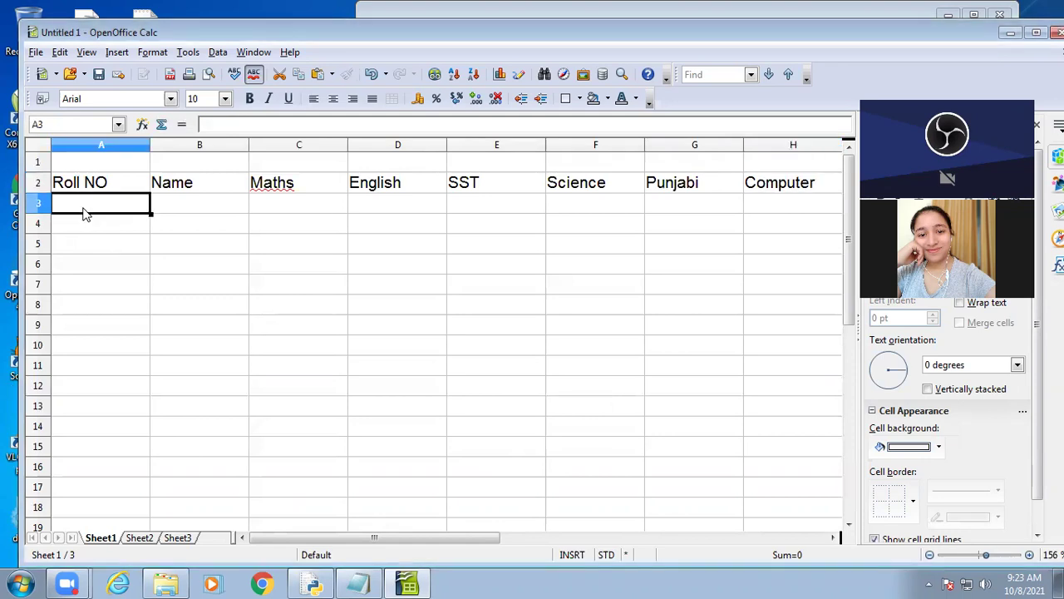
{"action": "type", "text": "1"}
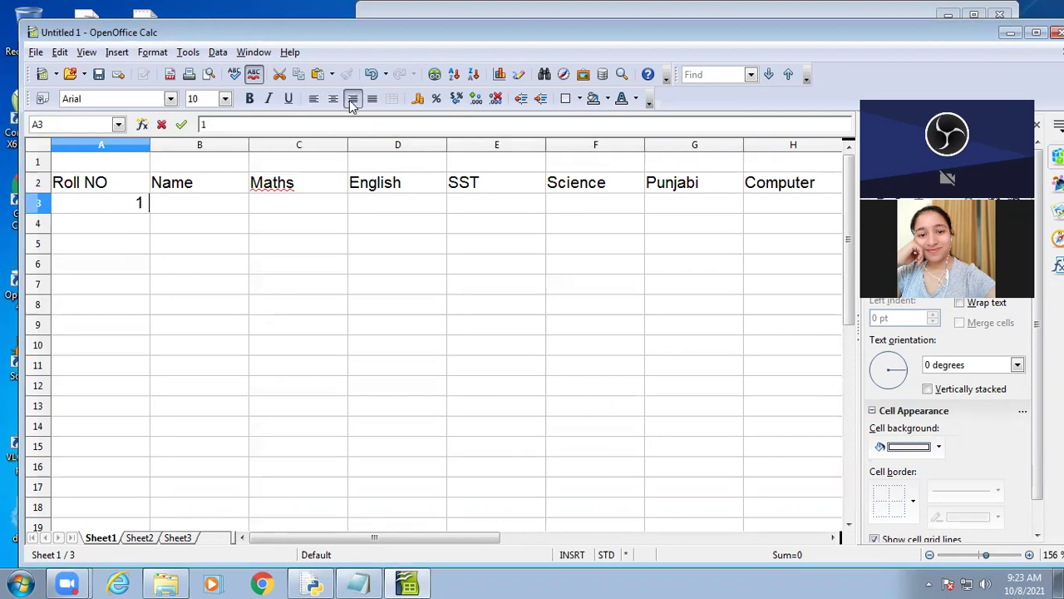
{"action": "left_click", "coordinate": [192, 203]}
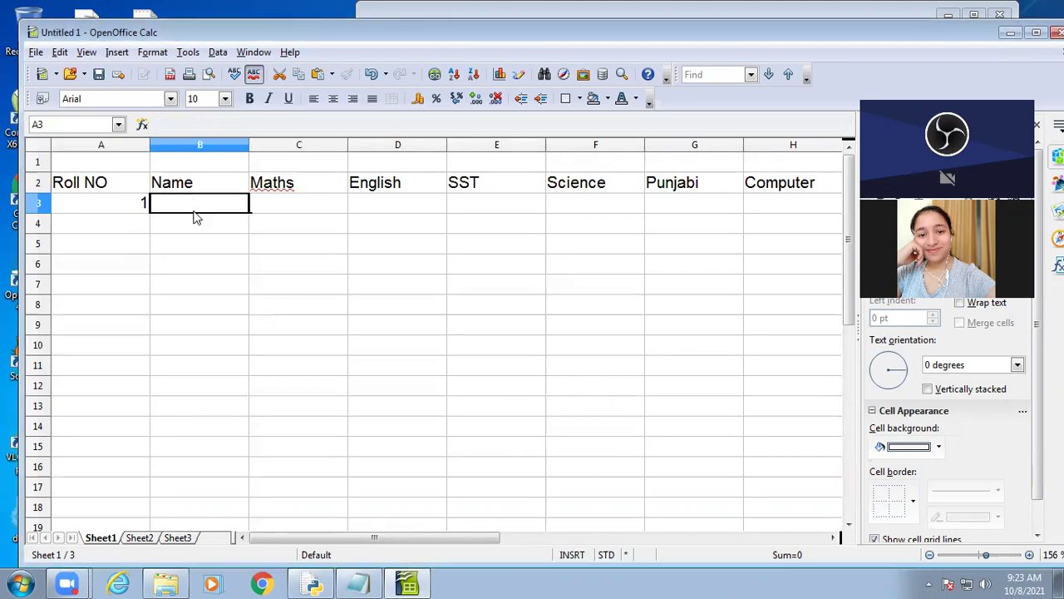
{"action": "type", "text": "Ab"}
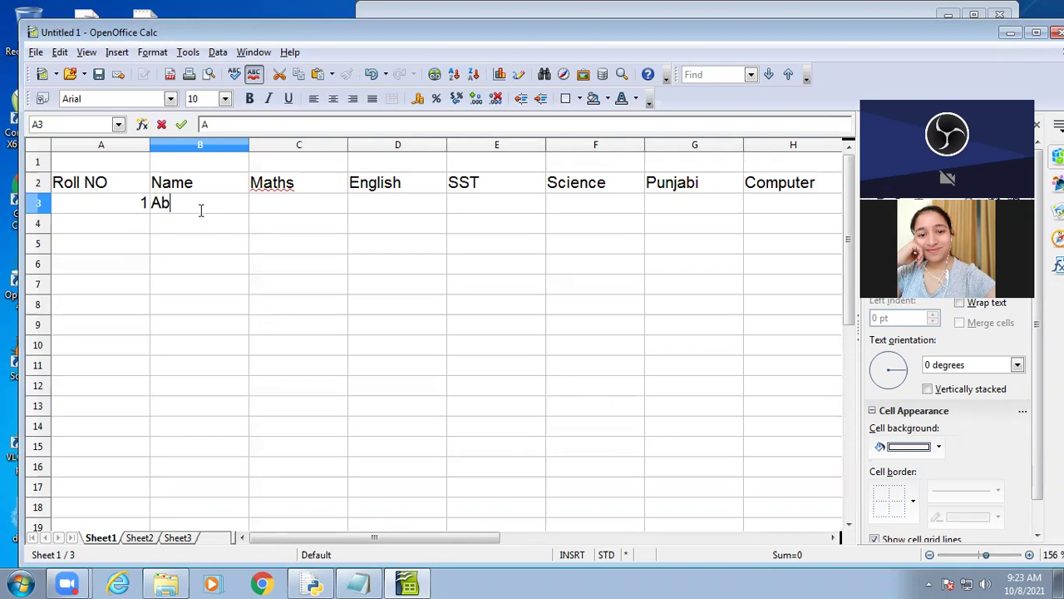
{"action": "key", "text": "BackSpace"}
{"action": "type", "text": "rvind"}
- Enter the first student's marks 66 for Maths, 77 for English and 89 for SST in cells C3 to E3
{"action": "left_click", "coordinate": [274, 204]}
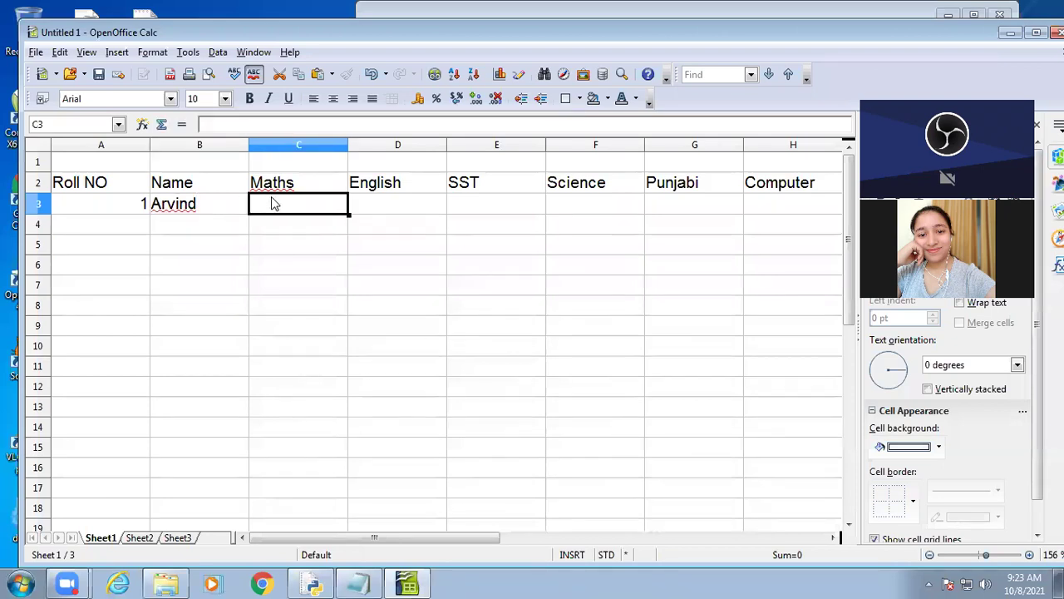
{"action": "type", "text": "66"}
{"action": "left_click", "coordinate": [366, 212]}
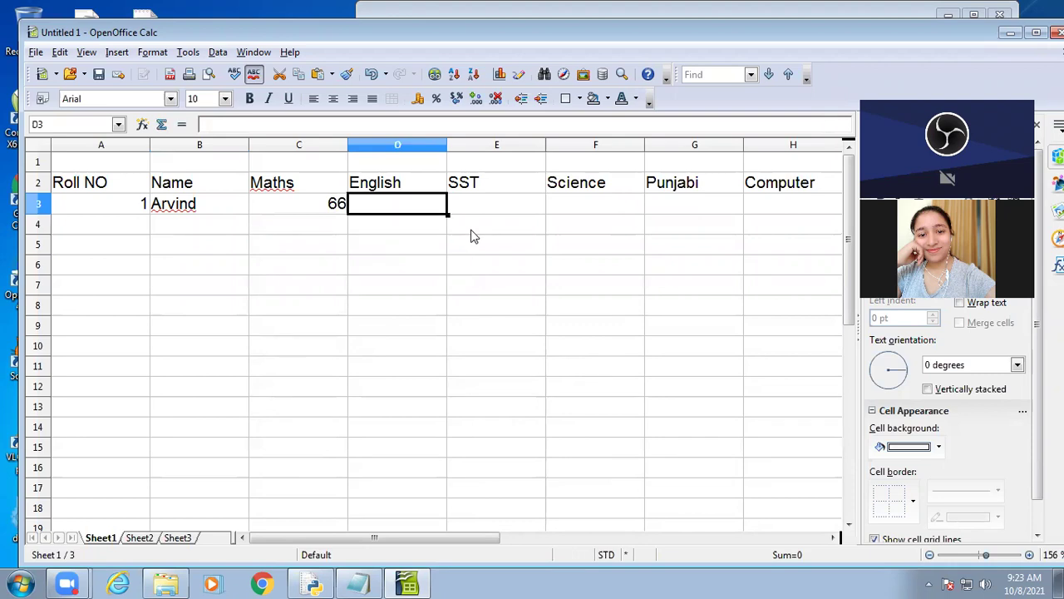
{"action": "type", "text": "77"}
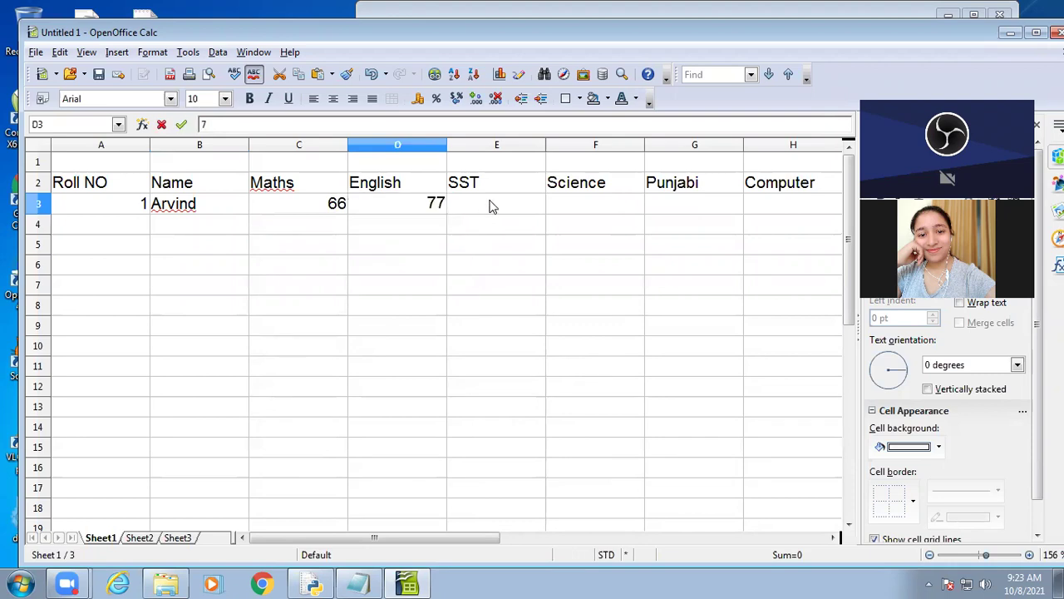
{"action": "left_click", "coordinate": [490, 206]}
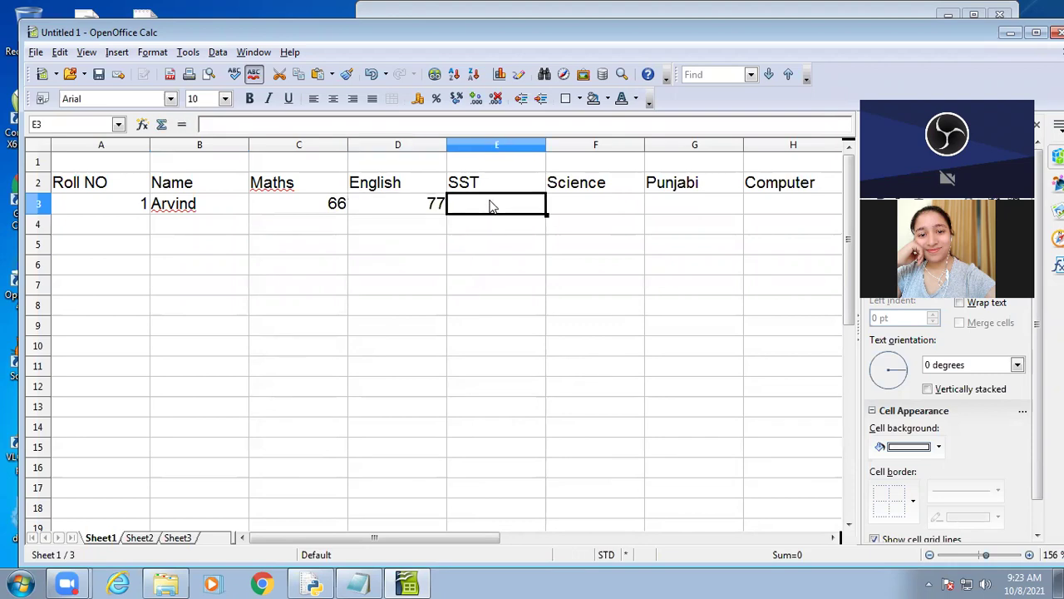
{"action": "type", "text": "89"}
- Enter the first student's marks 56 for Science, 67 for Punjabi and 88 for Computer in cells F3 to H3
{"action": "left_click", "coordinate": [588, 214]}
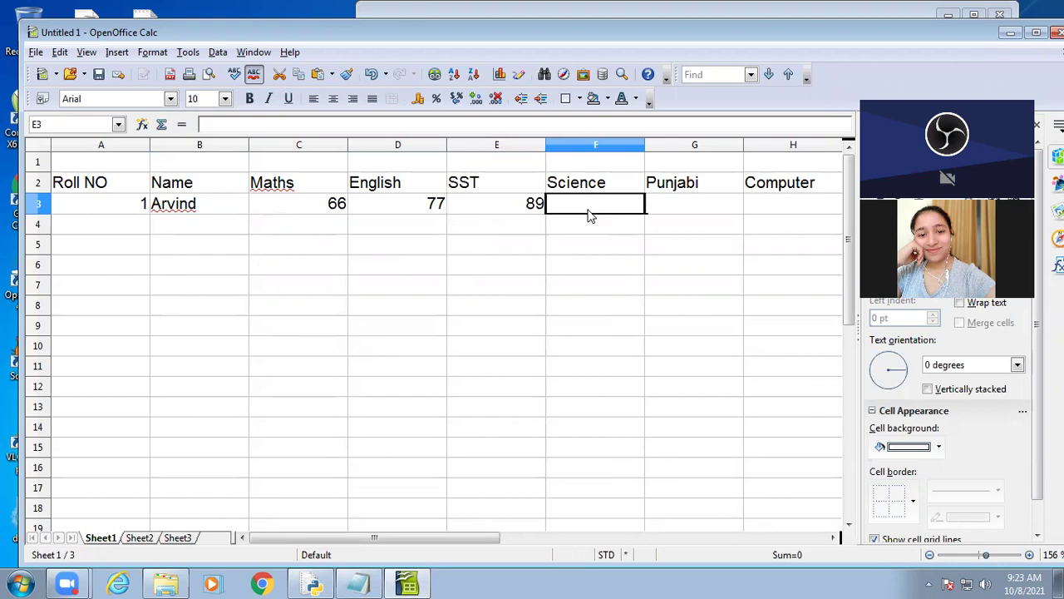
{"action": "type", "text": "56"}
{"action": "left_click", "coordinate": [670, 210]}
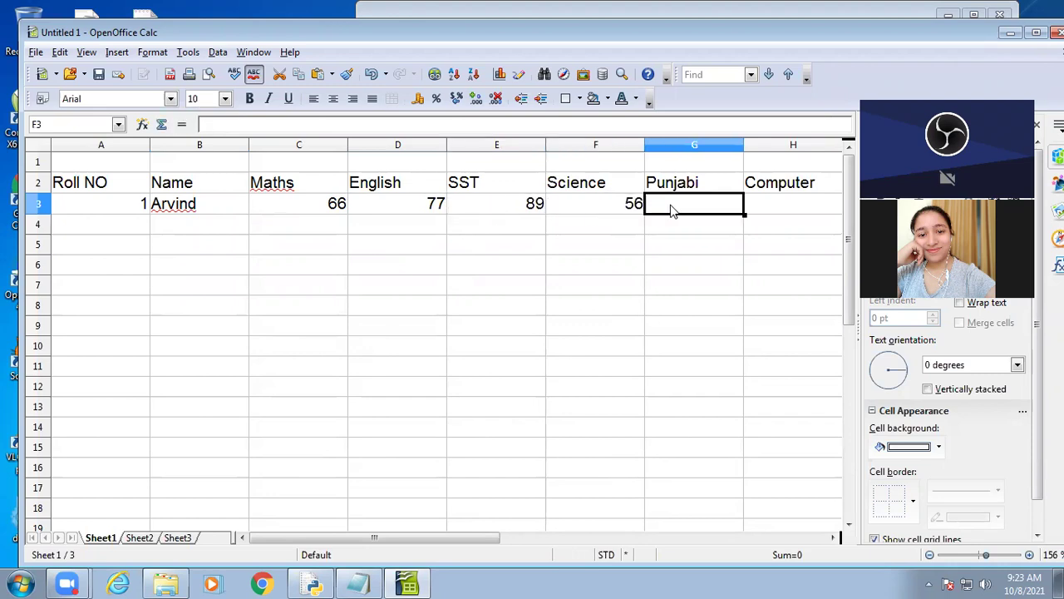
{"action": "type", "text": "67"}
{"action": "left_click", "coordinate": [788, 204]}
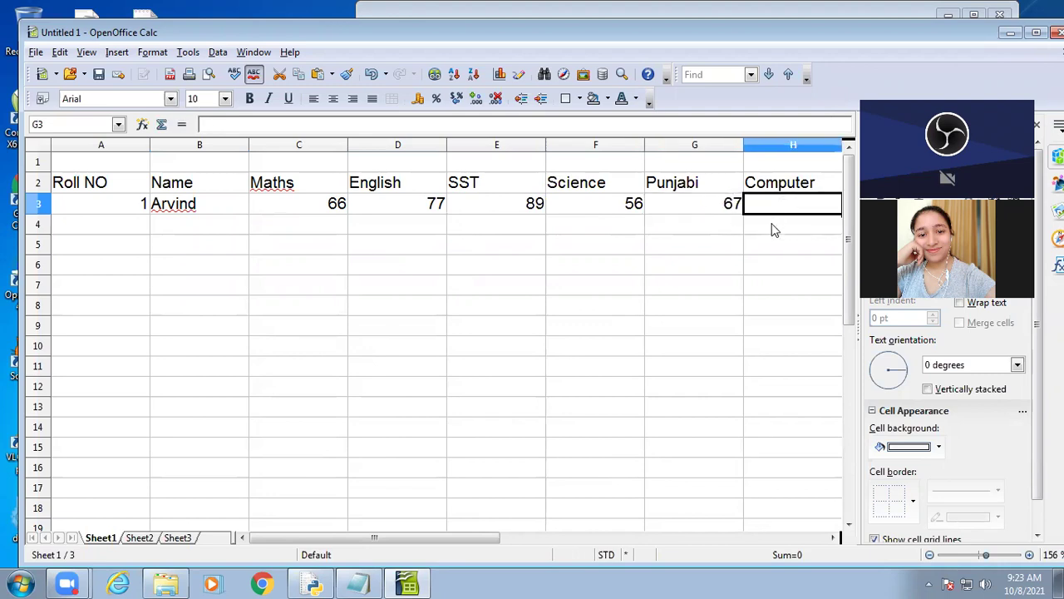
{"action": "type", "text": "88"}
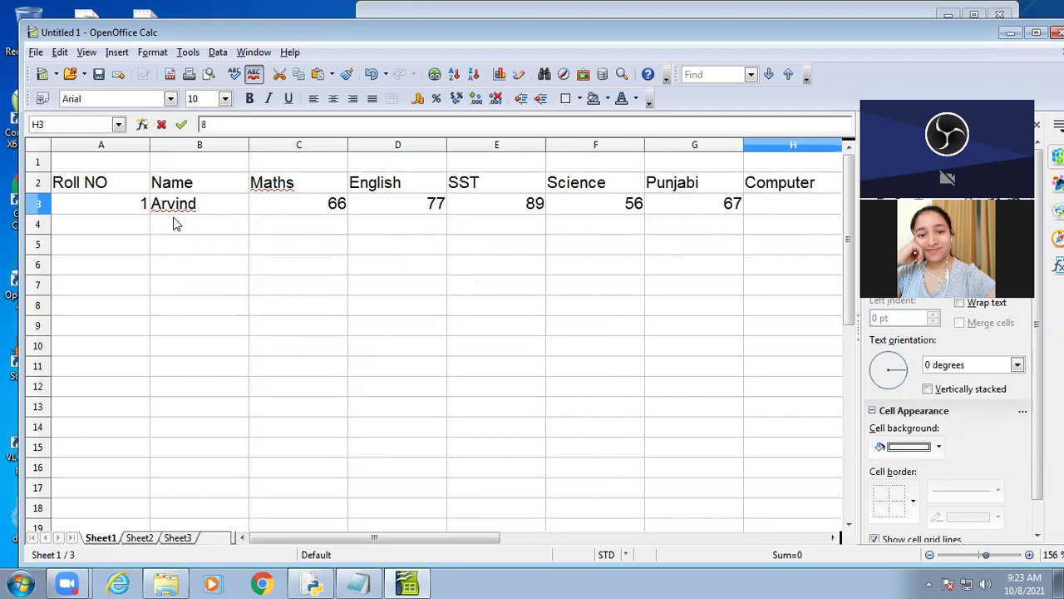
- Enter roll number 2 in cell A4 and the second student's name in cell B4
{"action": "left_click", "coordinate": [144, 224]}
{"action": "type", "text": "2"}
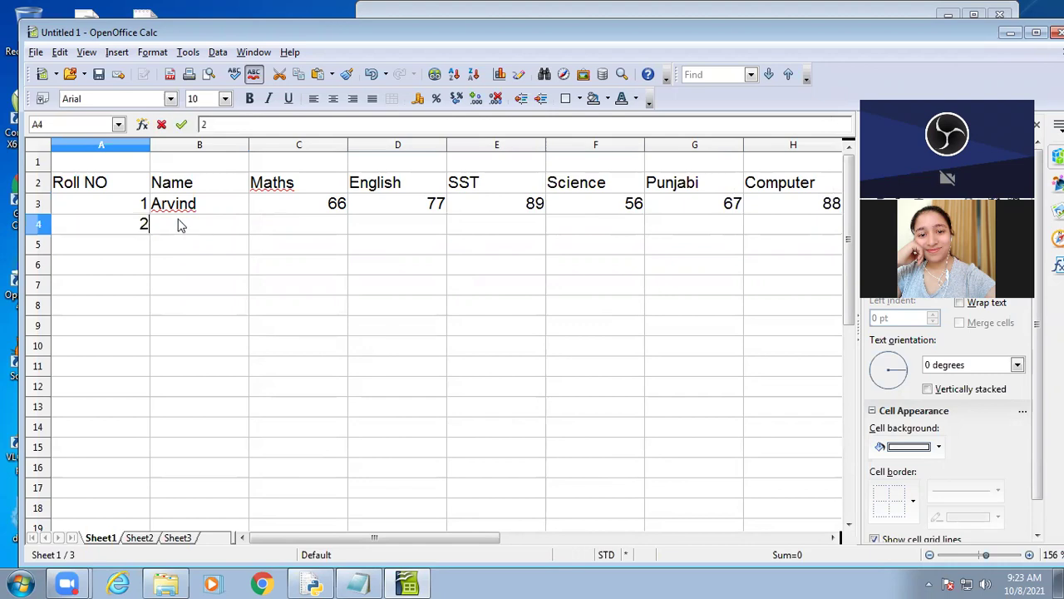
{"action": "left_click", "coordinate": [178, 224]}
{"action": "type", "text": "Manav"}
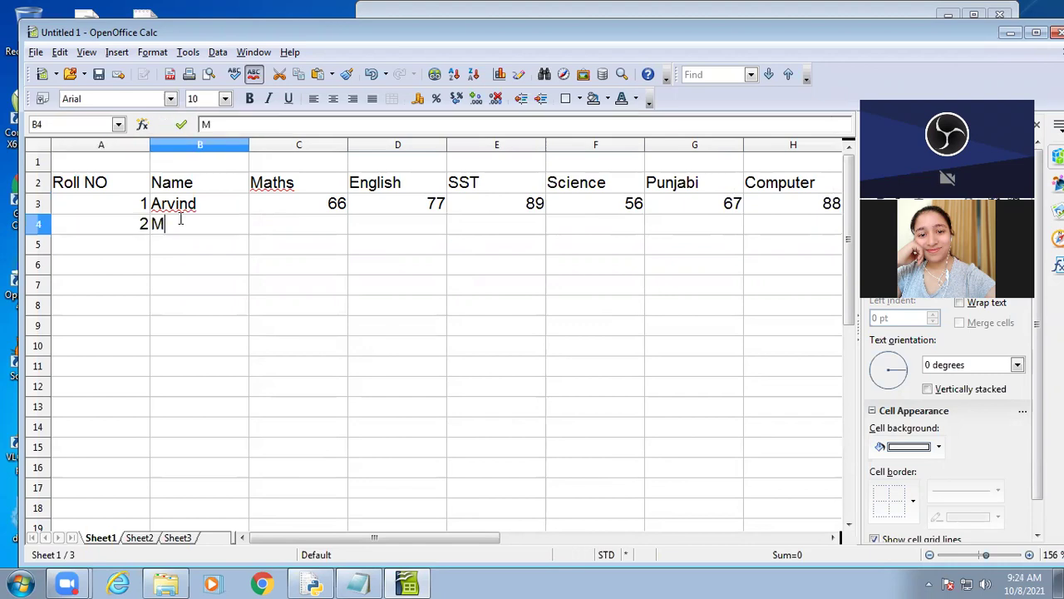
- Enter the second student's marks 89 for Maths, 92 for English and 85 for SST in cells C4 to E4
{"action": "left_click", "coordinate": [291, 235]}
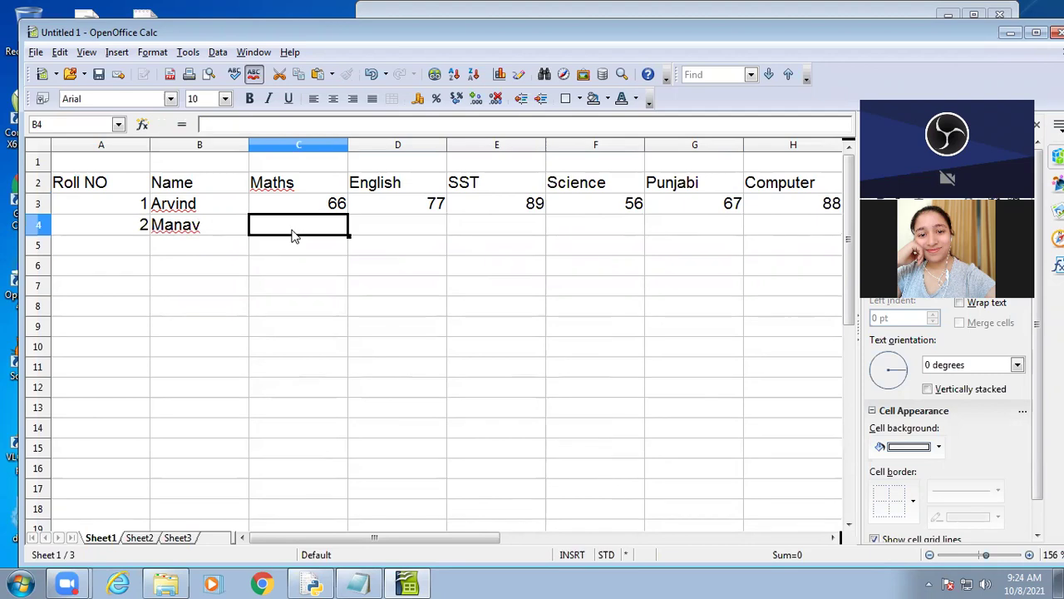
{"action": "type", "text": "89"}
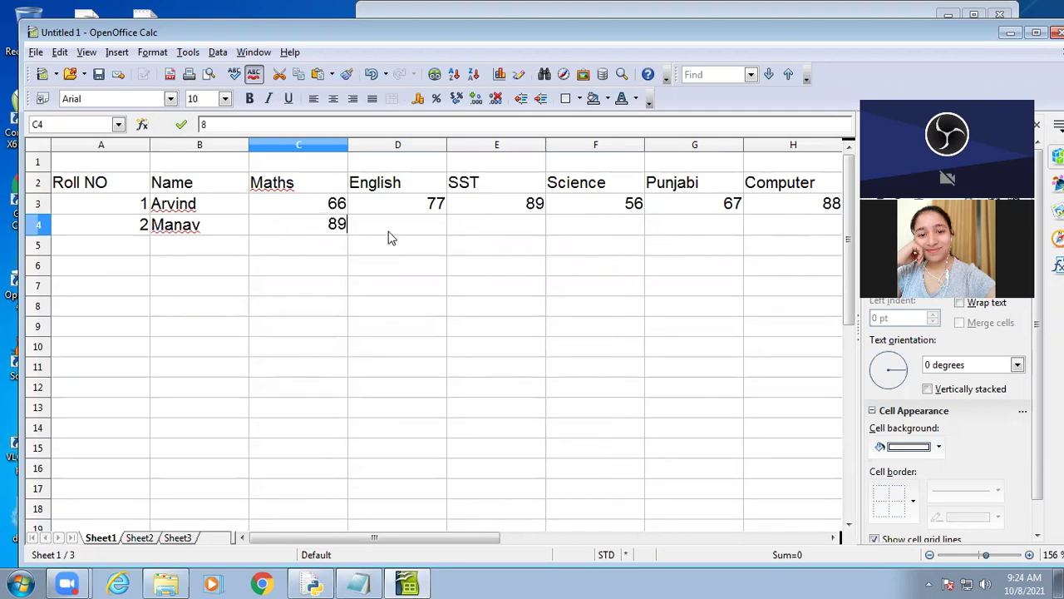
{"action": "left_click", "coordinate": [416, 230]}
{"action": "type", "text": "92"}
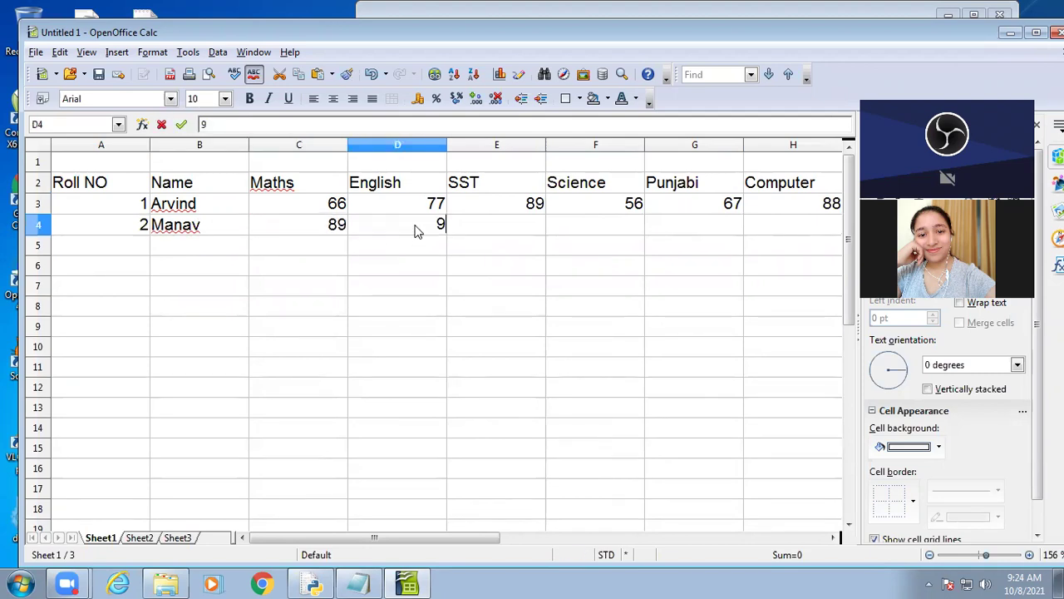
{"action": "left_click", "coordinate": [482, 228]}
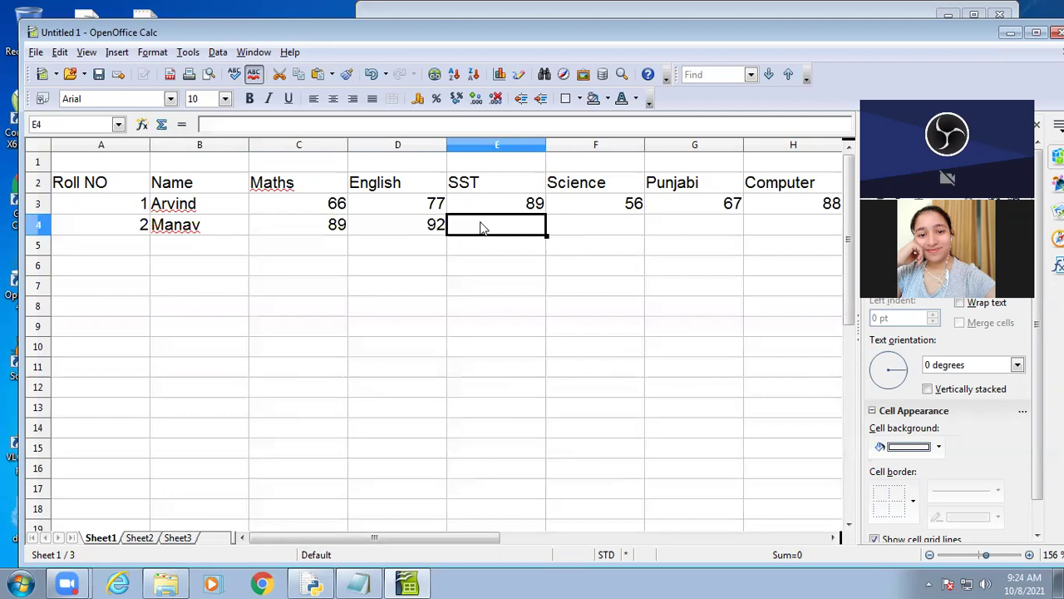
{"action": "type", "text": "85"}
- Enter the second student's marks 89 for Science, 92 for Punjabi and 98 for Computer in cells F4 to H4
{"action": "left_click", "coordinate": [606, 230]}
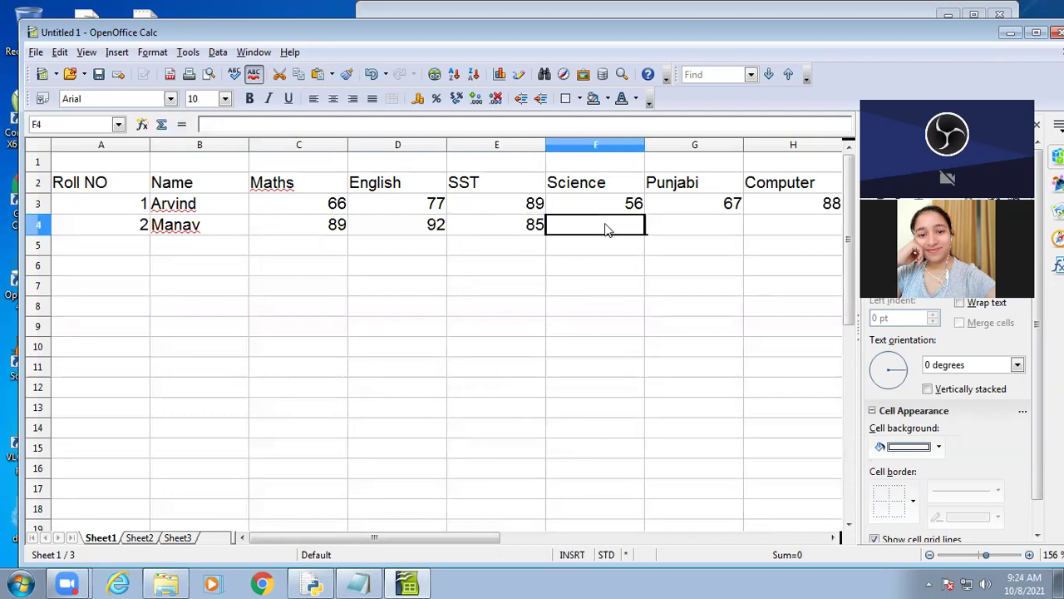
{"action": "type", "text": "89"}
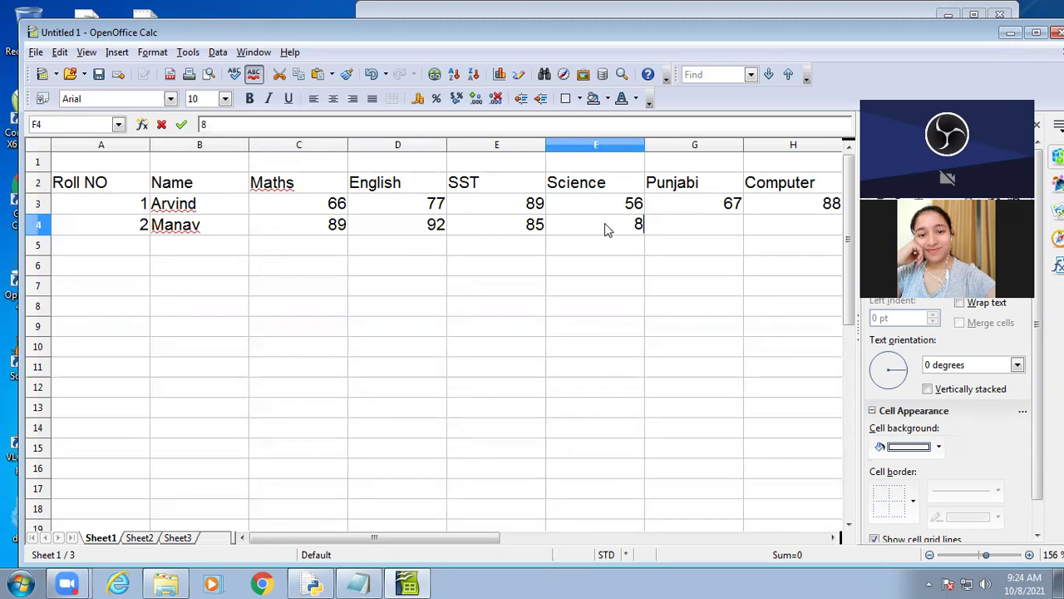
{"action": "left_click", "coordinate": [689, 232]}
{"action": "type", "text": "92"}
{"action": "left_click", "coordinate": [786, 229]}
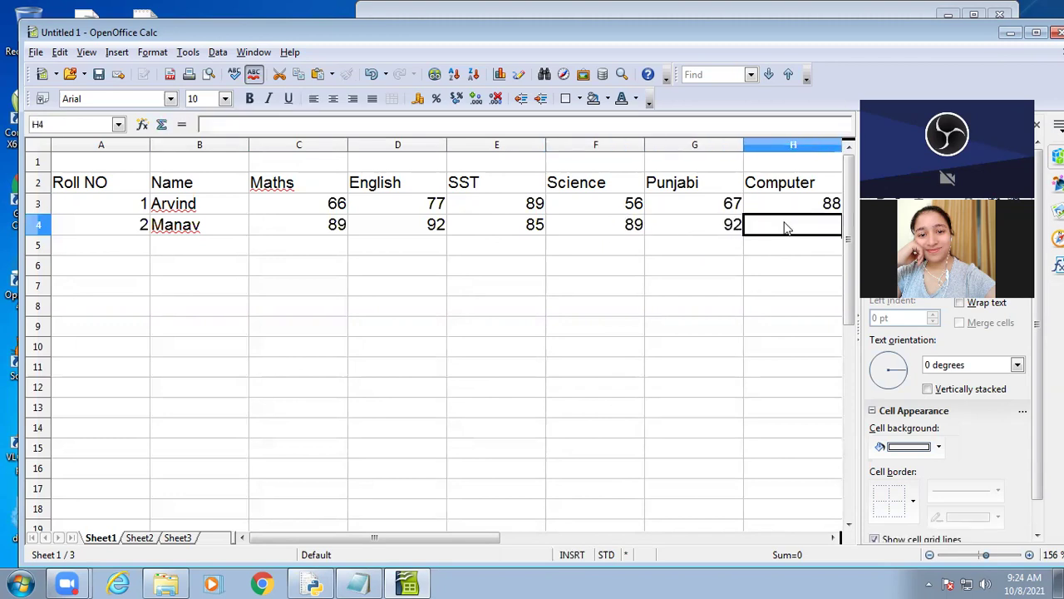
{"action": "type", "text": "98"}
- Enter roll number 3 in cell A5 and the third student's name in cell B5
{"action": "left_click", "coordinate": [96, 245]}
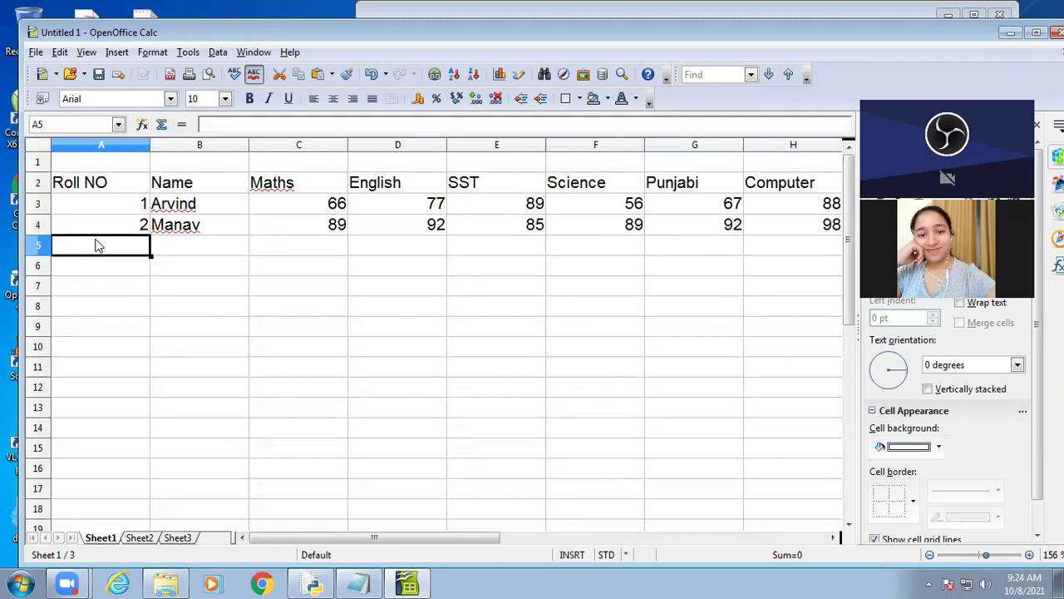
{"action": "type", "text": "3"}
{"action": "left_click", "coordinate": [184, 250]}
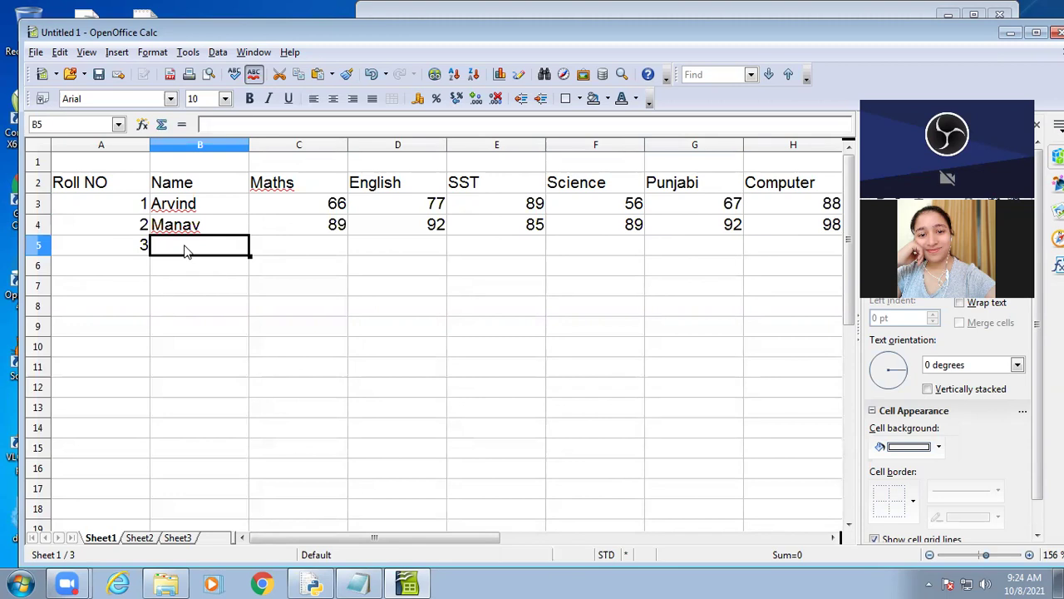
{"action": "type", "text": "Sumit"}
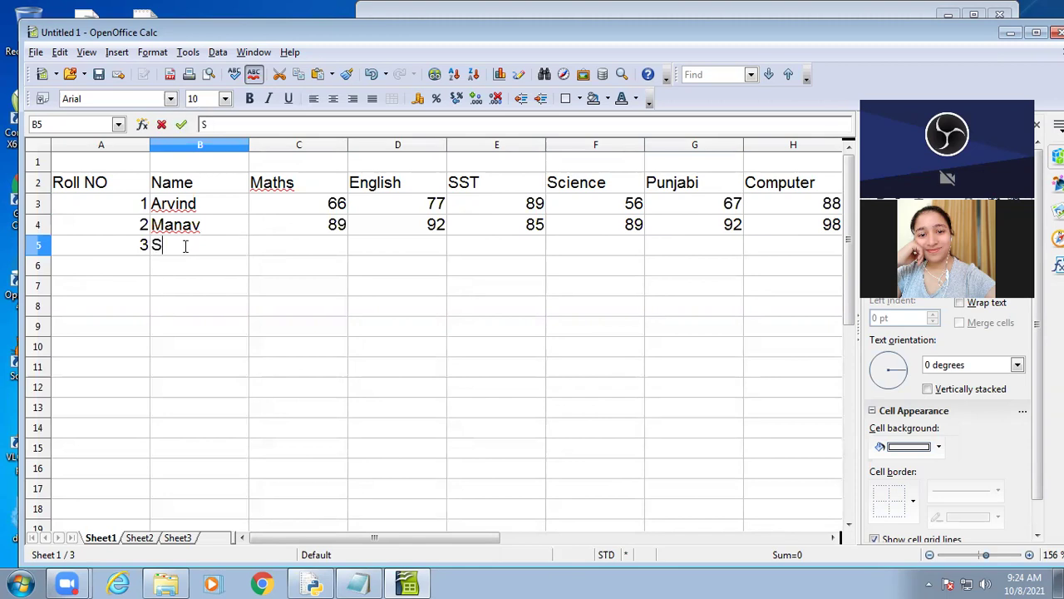
- Enter the third student's marks 95 for Maths, 98 for English and 99 for SST in cells C5 to E5
{"action": "left_click", "coordinate": [312, 249]}
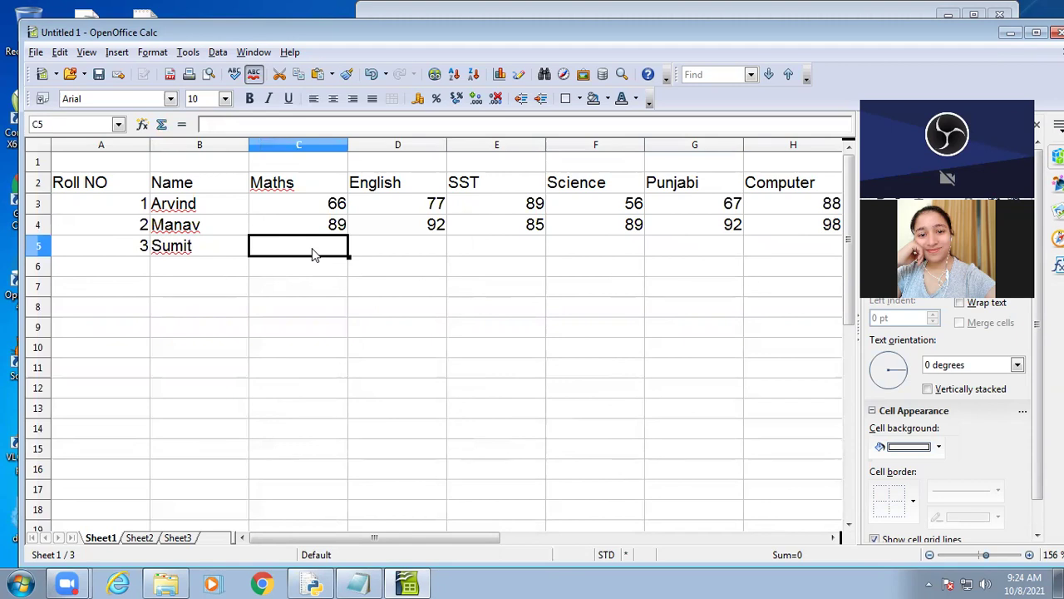
{"action": "type", "text": "95"}
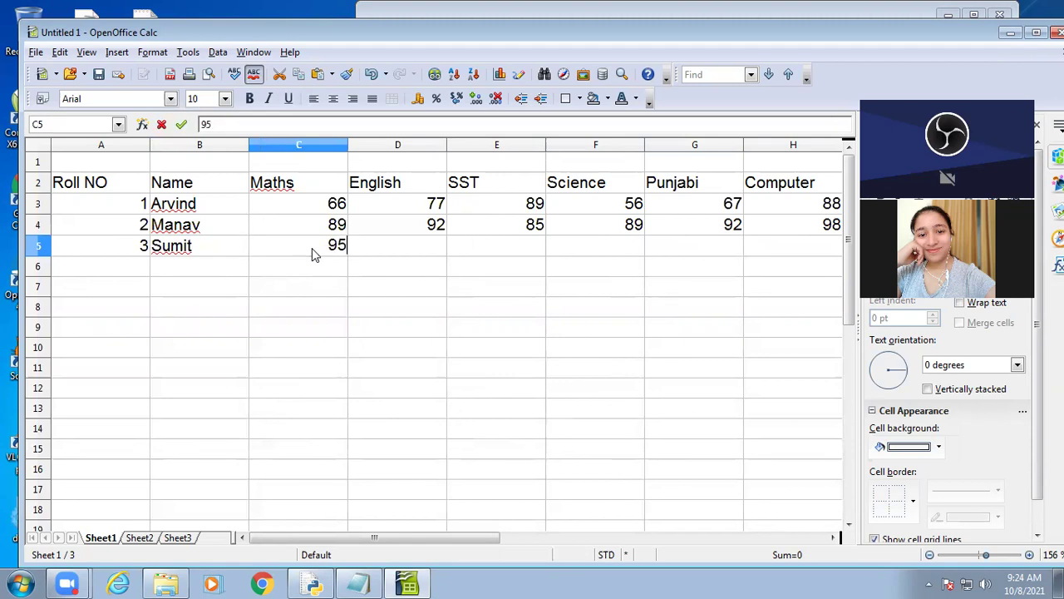
{"action": "key", "text": "Tab"}
{"action": "type", "text": "98"}
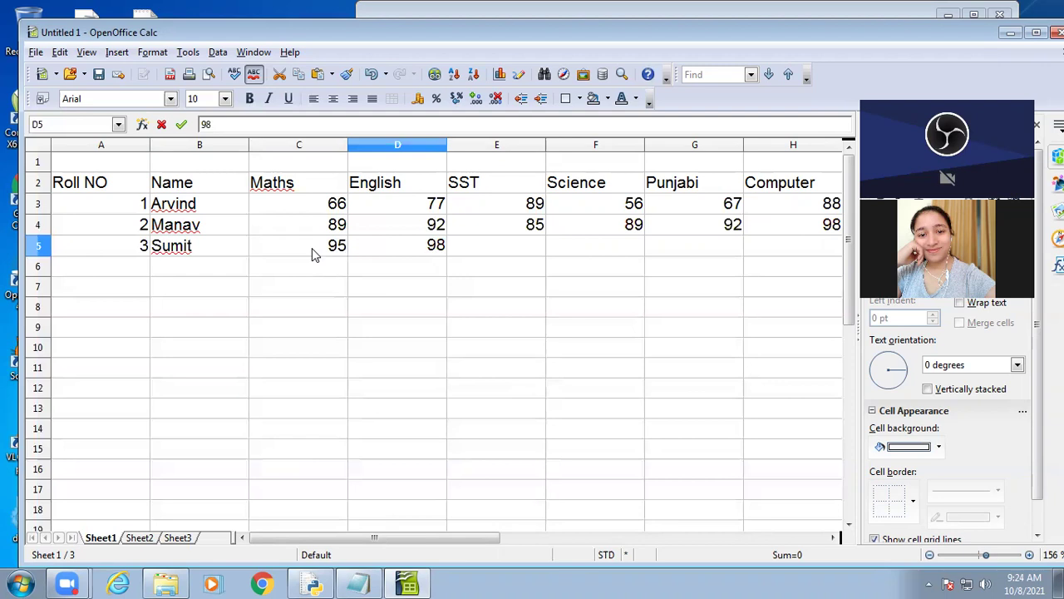
{"action": "key", "text": "Tab"}
{"action": "type", "text": "99"}
- Enter the third student's marks 97 for Science, 96 for Punjabi and 99 for Computer in cells F5 to H5
{"action": "key", "text": "Tab"}
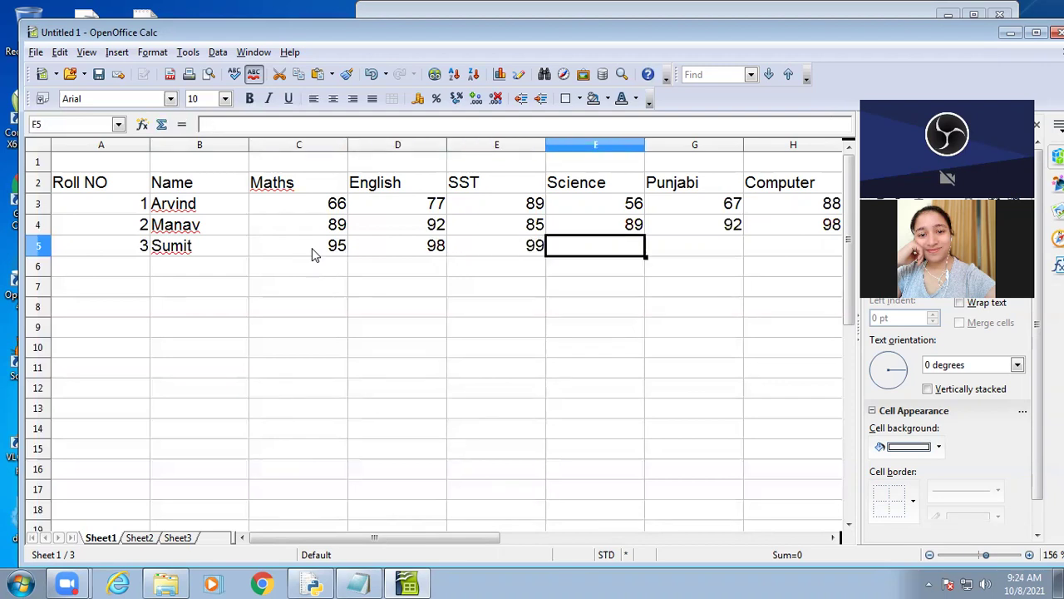
{"action": "type", "text": "97"}
{"action": "key", "text": "Tab"}
{"action": "type", "text": "96"}
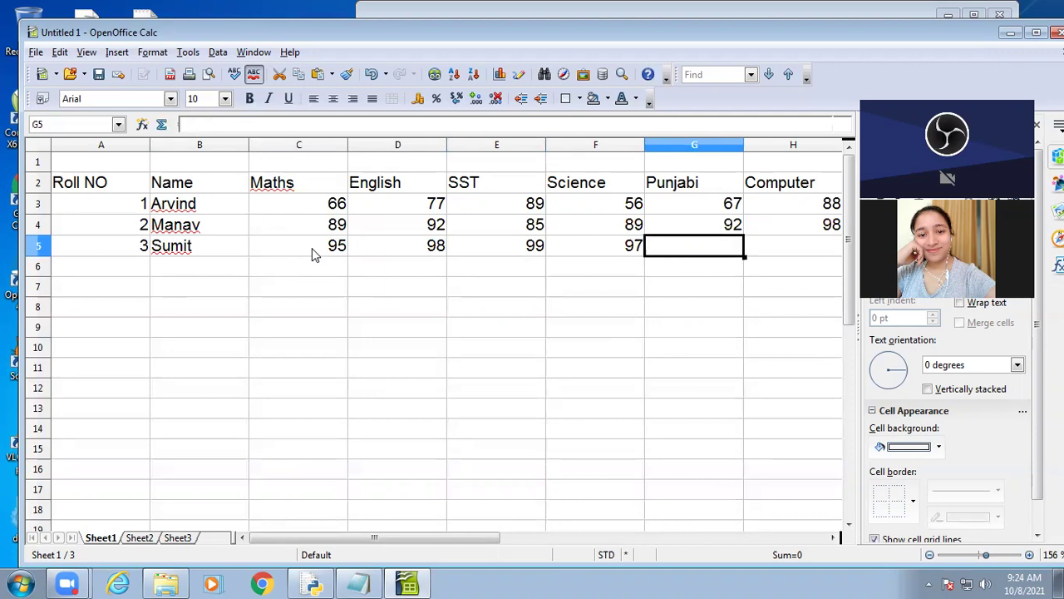
{"action": "key", "text": "Tab"}
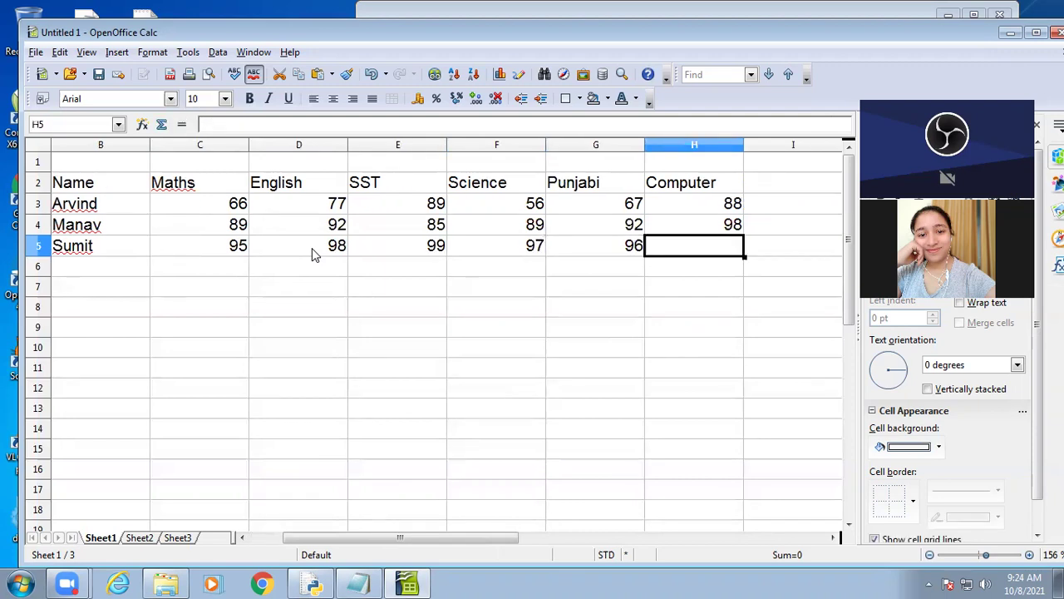
{"action": "type", "text": "99"}
- Add the column heading Total Marks in cell I2, beside the Computer heading
{"action": "left_click_drag", "start_coordinate": [407, 536], "coordinate": [338, 539]}
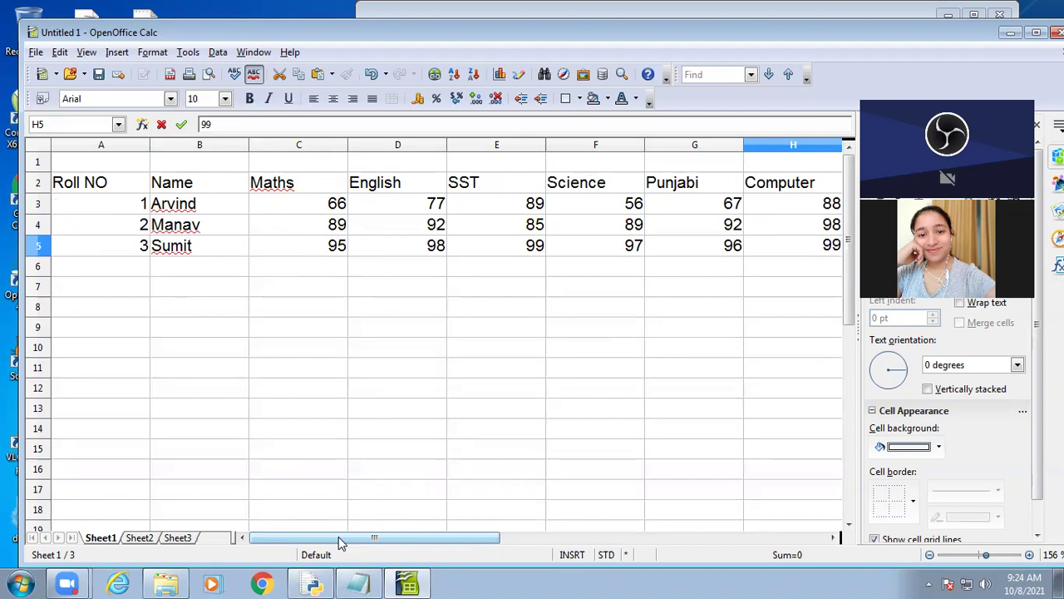
{"action": "left_click", "coordinate": [836, 538]}
{"action": "left_click", "coordinate": [836, 538]}
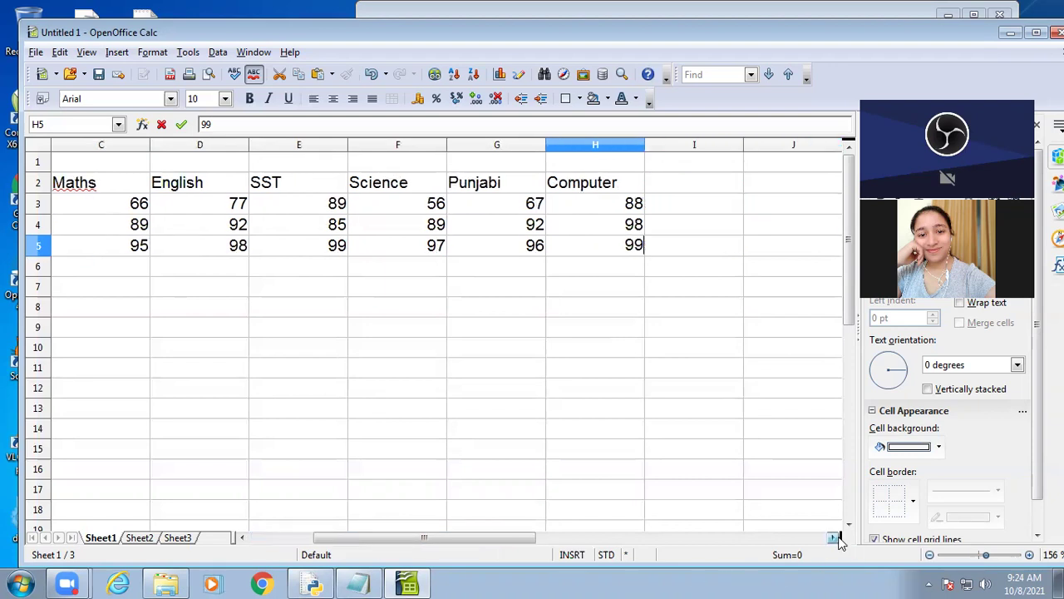
{"action": "left_click", "coordinate": [837, 537]}
{"action": "left_click", "coordinate": [609, 182]}
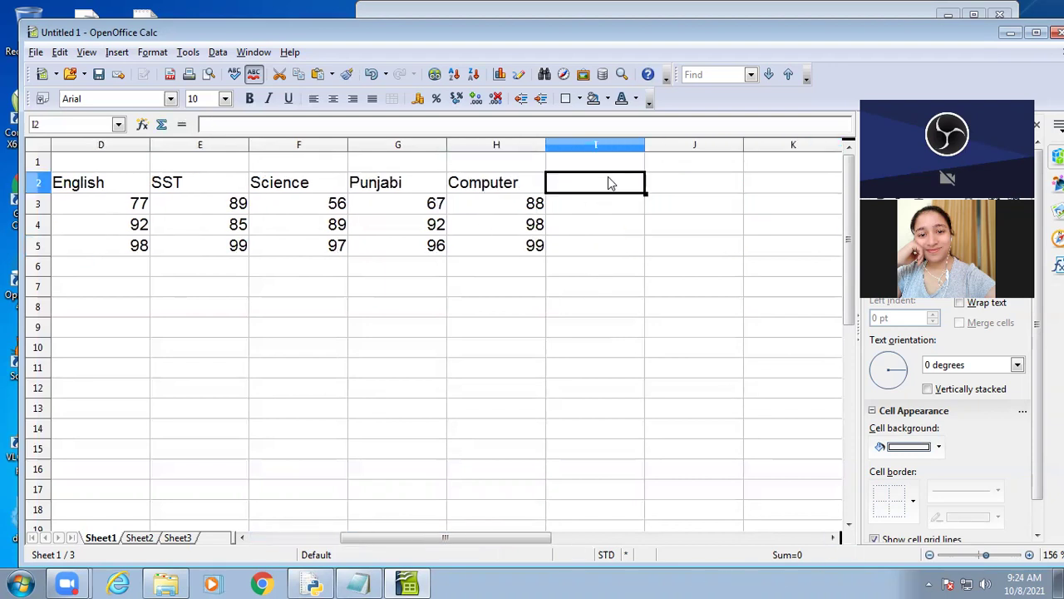
{"action": "type", "text": "Total "}
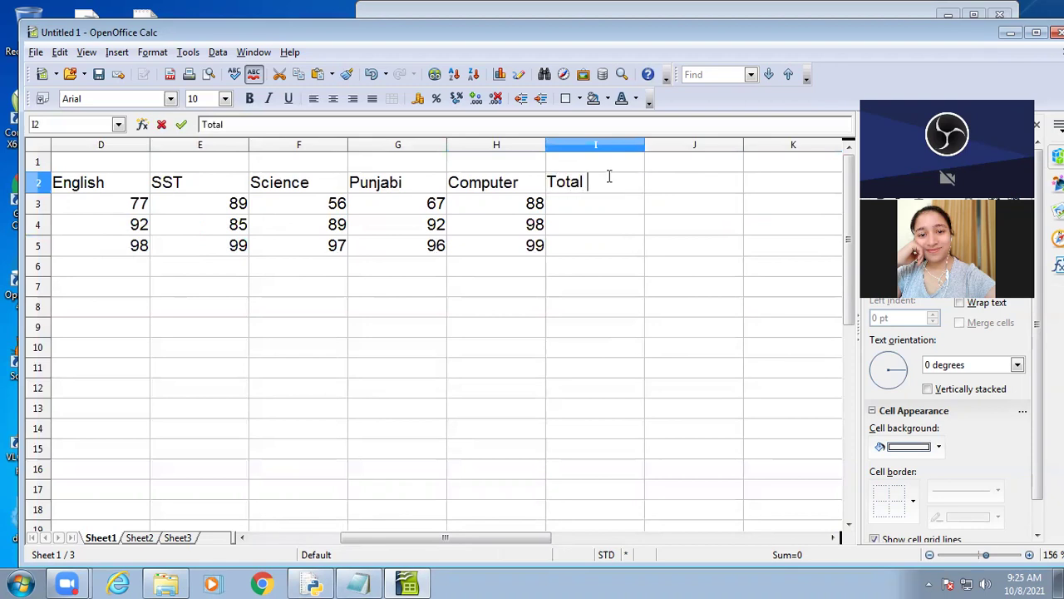
{"action": "type", "text": "Marks"}
- Fit the widths of the Name, Maths, English and SST columns to their contents
{"action": "double_click", "coordinate": [100, 33]}
{"action": "left_click_drag", "start_coordinate": [374, 525], "coordinate": [327, 523]}
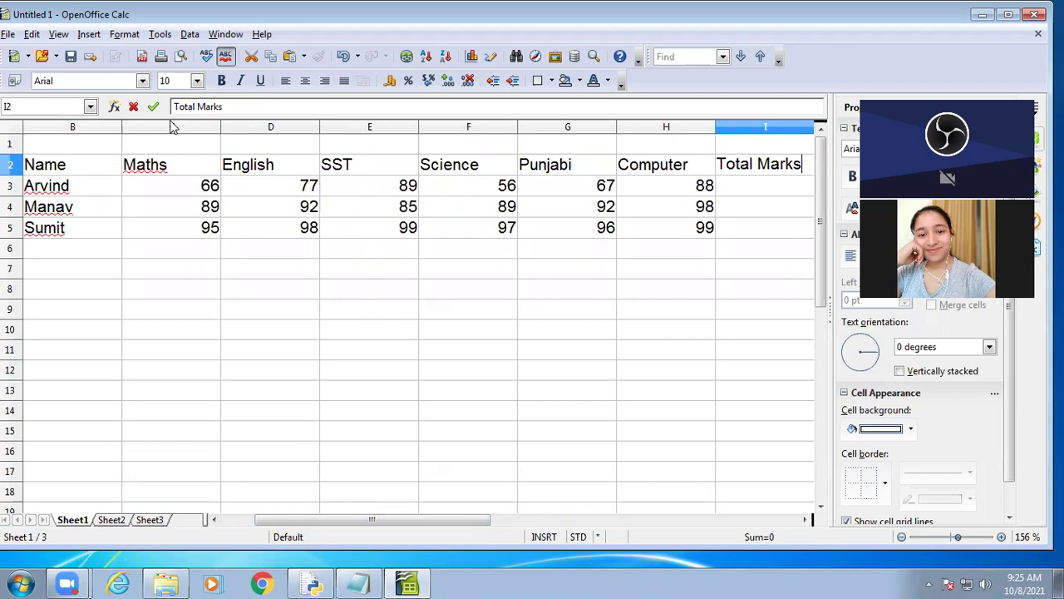
{"action": "left_click", "coordinate": [119, 133]}
{"action": "double_click", "coordinate": [121, 133]}
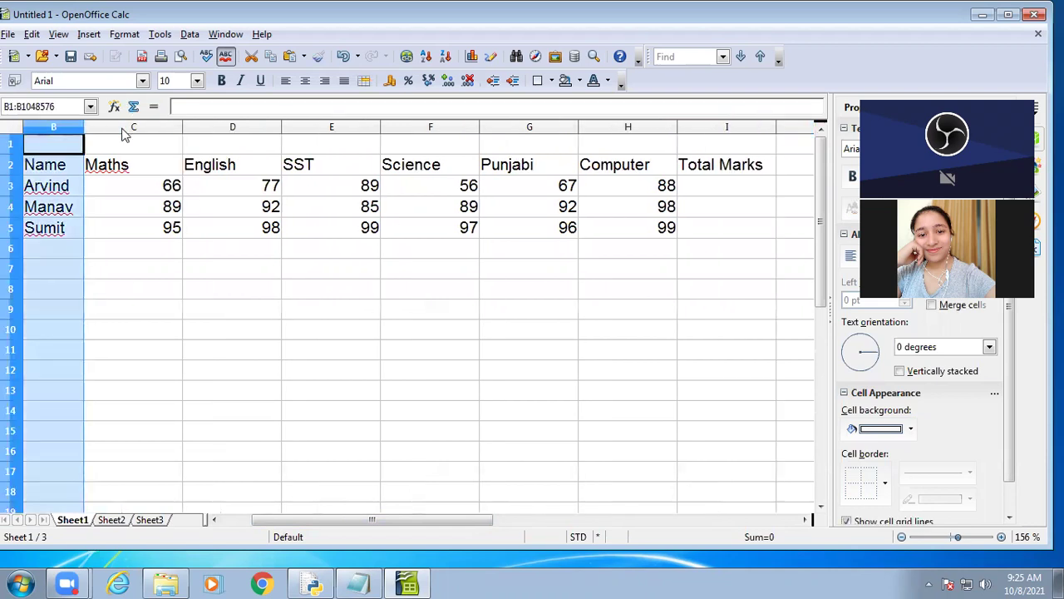
{"action": "double_click", "coordinate": [182, 126]}
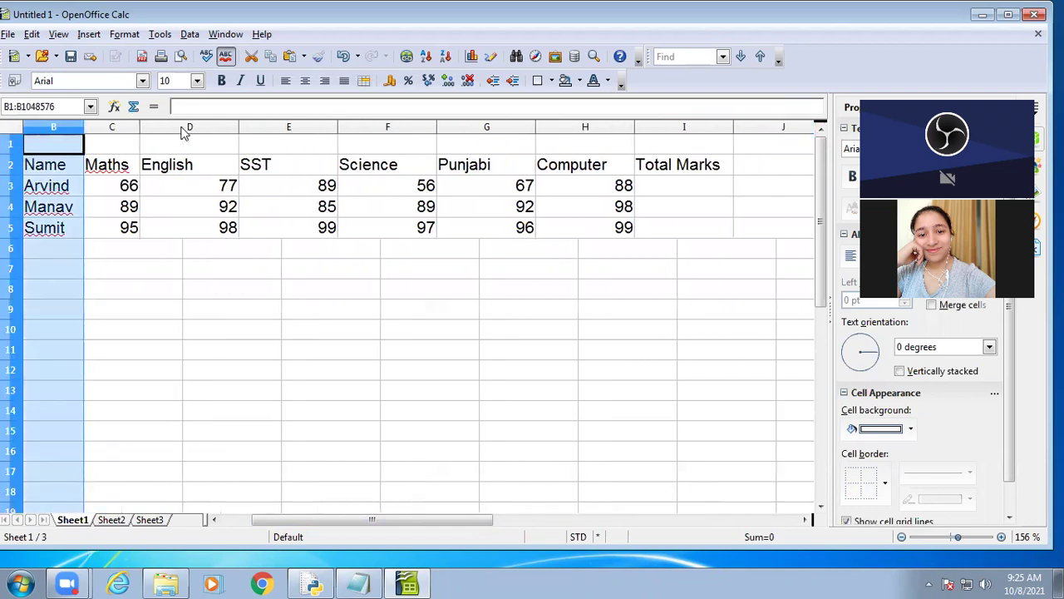
{"action": "double_click", "coordinate": [238, 130]}
{"action": "double_click", "coordinate": [302, 126]}
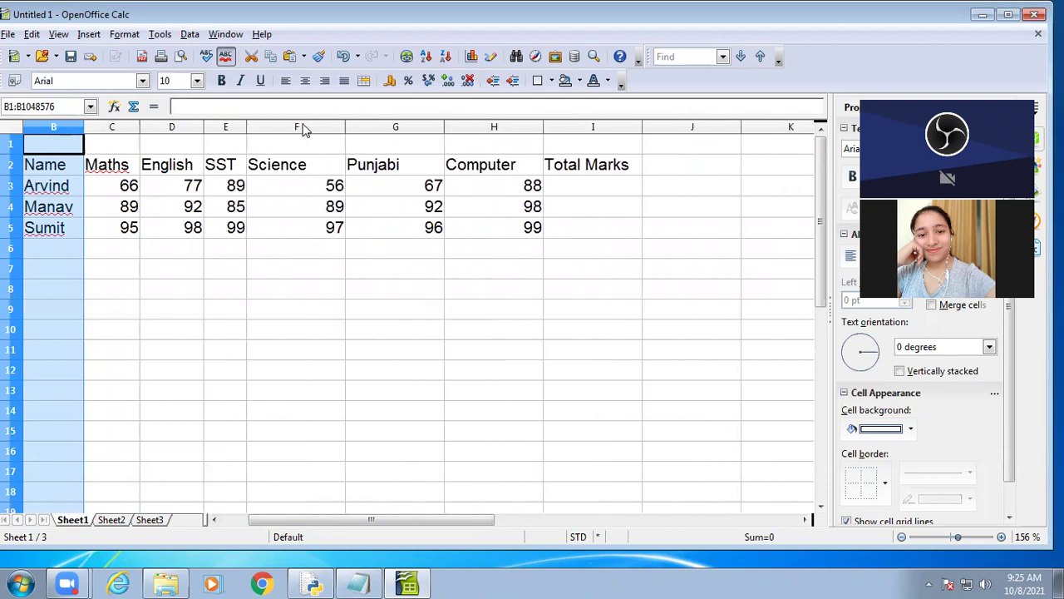
- Fit the Science, Punjabi and Computer columns to their contents and slightly narrow the Total Marks column
{"action": "double_click", "coordinate": [345, 127]}
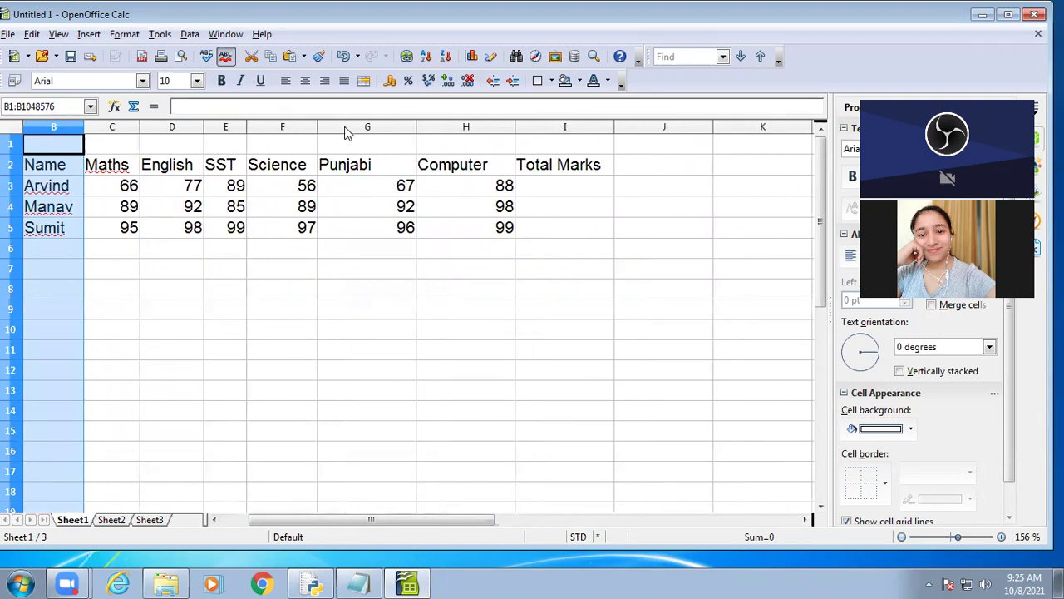
{"action": "left_click", "coordinate": [415, 127]}
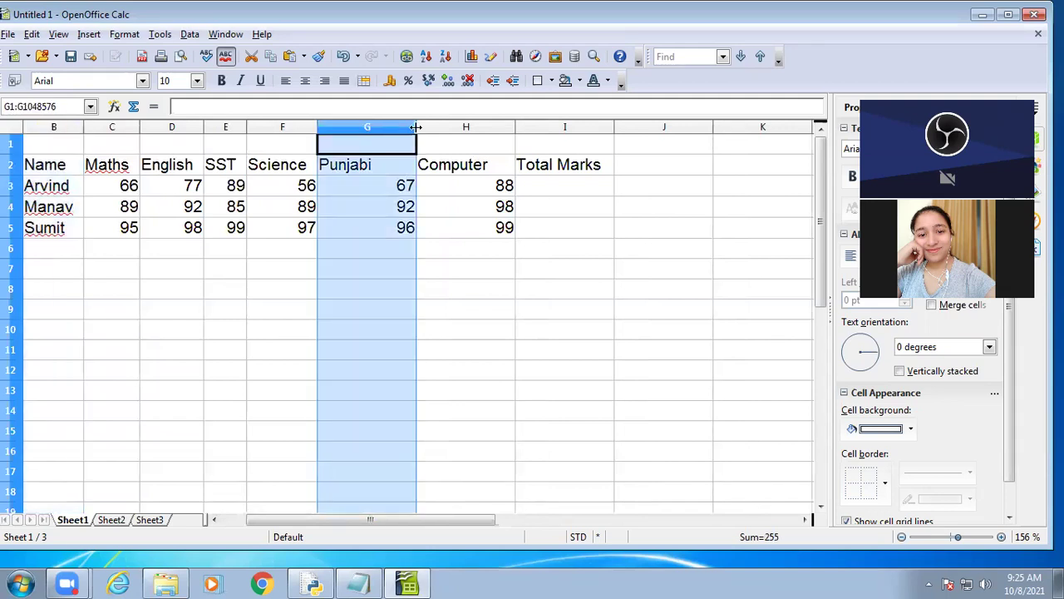
{"action": "double_click", "coordinate": [416, 127]}
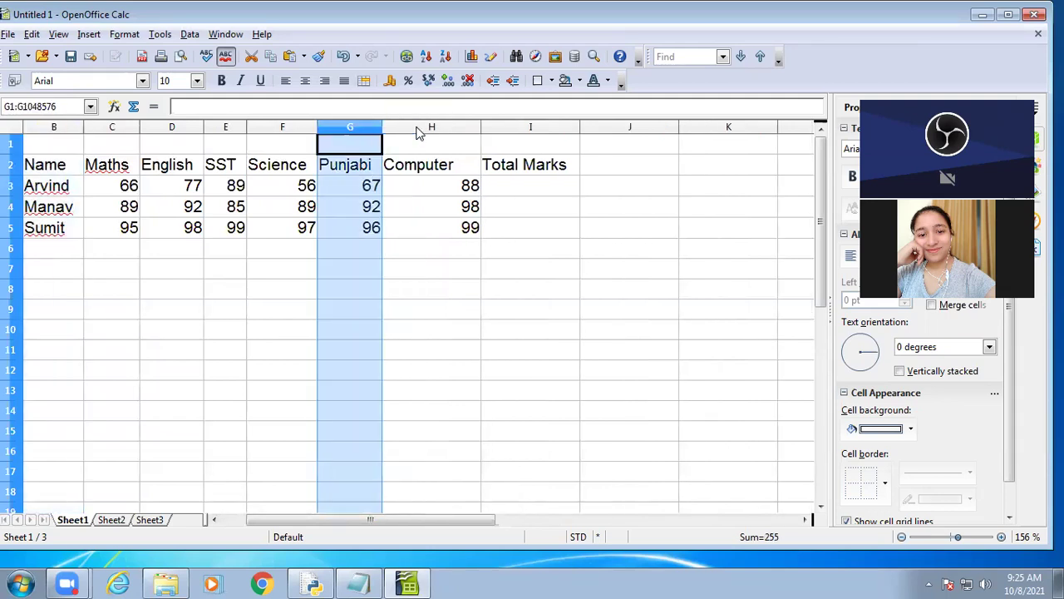
{"action": "double_click", "coordinate": [480, 127]}
{"action": "left_click_drag", "start_coordinate": [562, 127], "coordinate": [561, 126]}
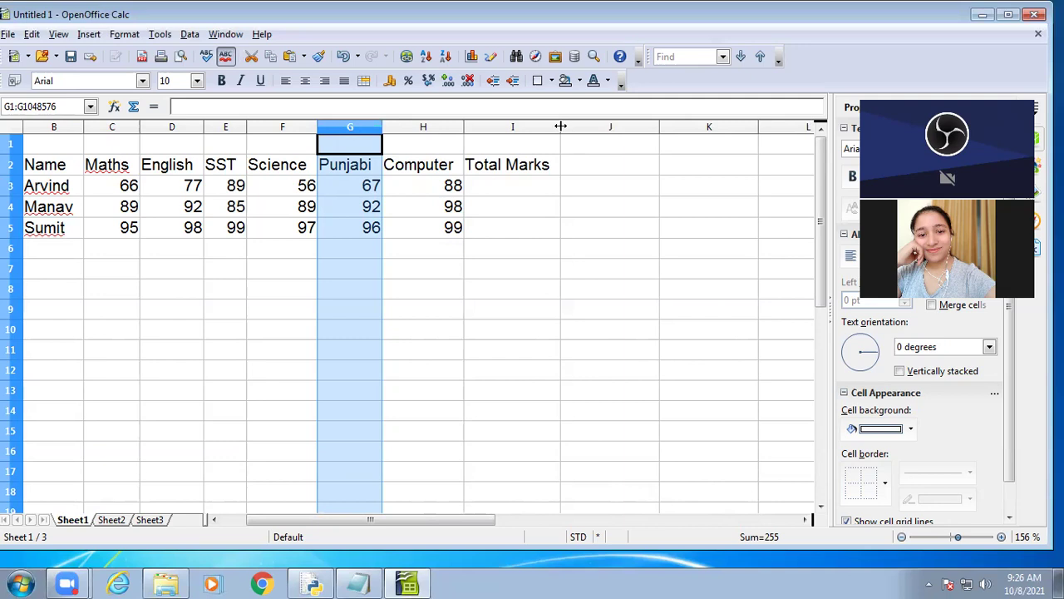
- Begin a formula in cell I3 for the first student's total marks
{"action": "left_click", "coordinate": [508, 173]}
{"action": "left_click", "coordinate": [521, 198]}
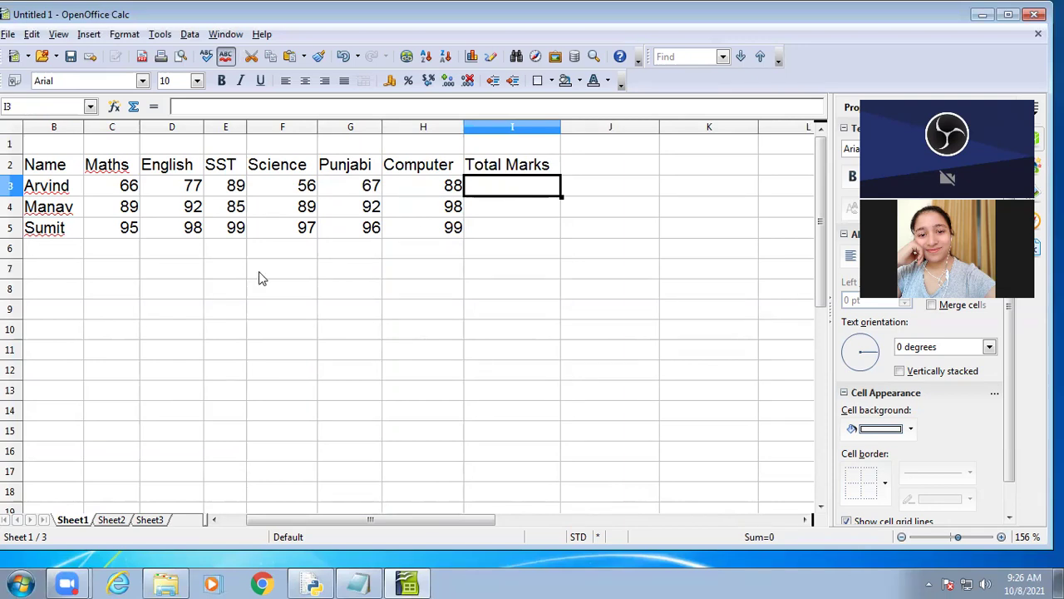
{"action": "left_click_drag", "start_coordinate": [288, 522], "coordinate": [271, 529]}
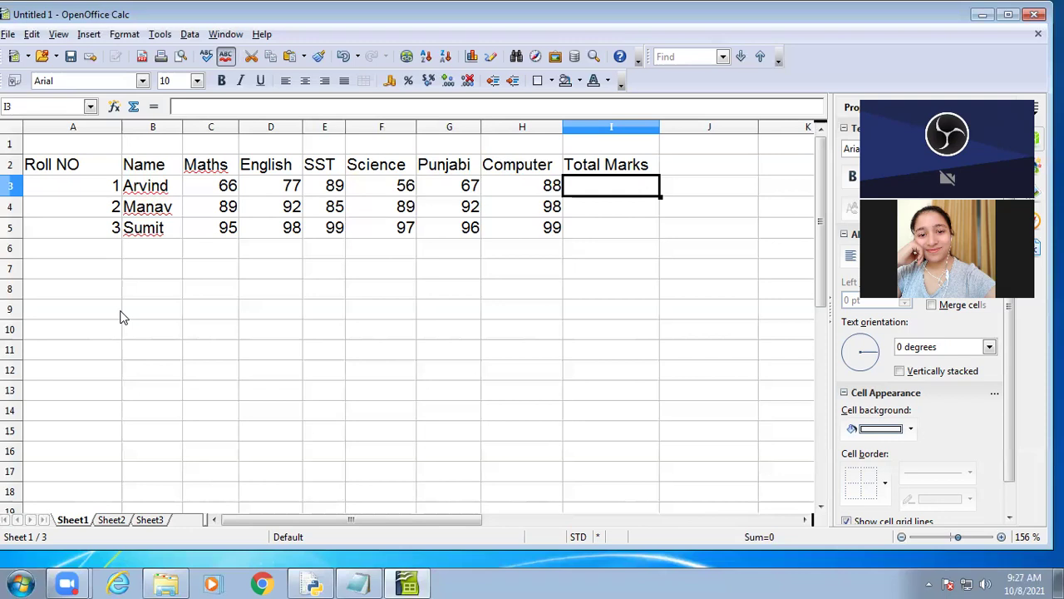
{"action": "type", "text": "="}
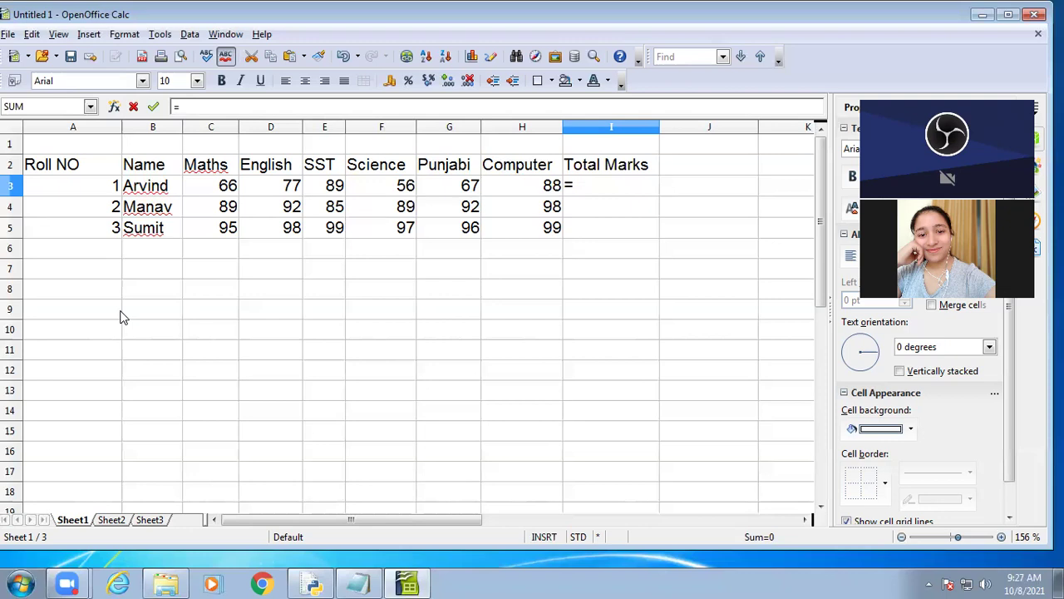
{"action": "type", "text": "C3+D3"}
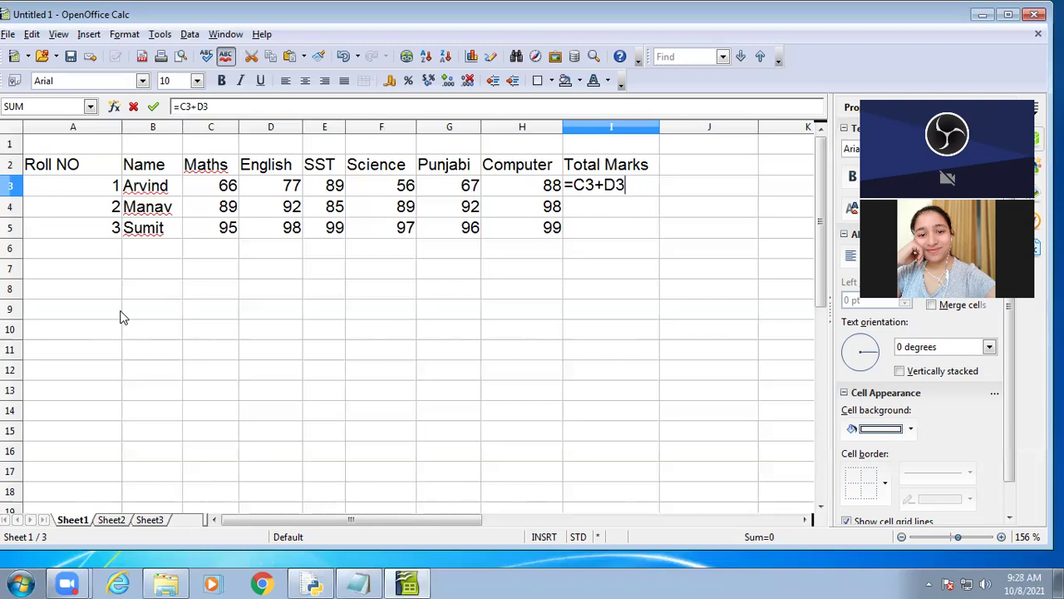
{"action": "key", "text": "BackSpace"}
{"action": "key", "text": "BackSpace"}
{"action": "key", "text": "BackSpace"}
{"action": "key", "text": "BackSpace"}
{"action": "key", "text": "BackSpace"}
{"action": "type", "text": "z"}
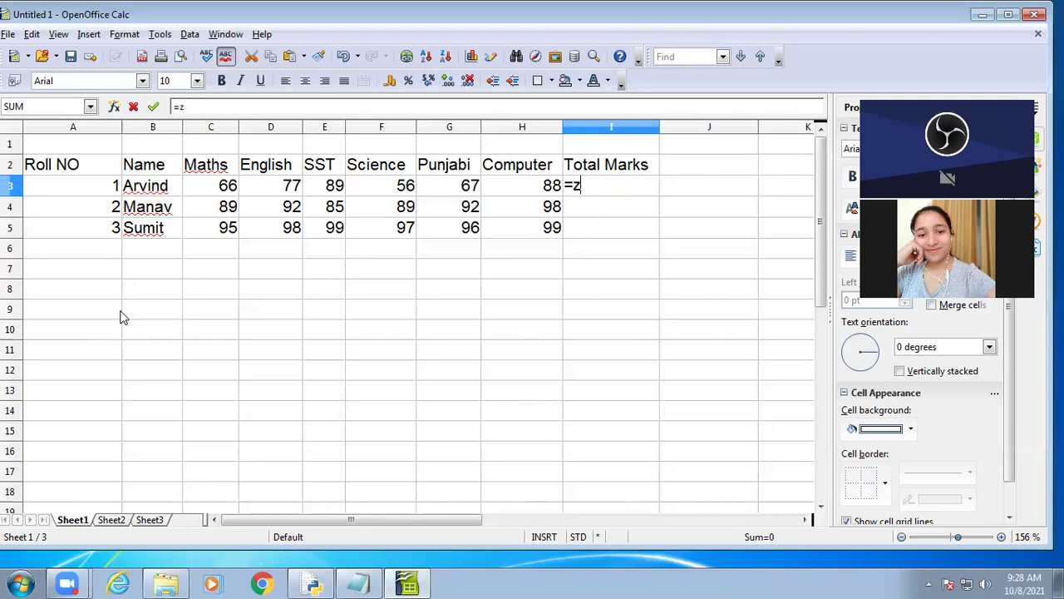
{"action": "key", "text": "BackSpace"}
- Complete the formula in cell I3 as =sum(C3:H3) to total the first student's six subject marks
{"action": "type", "text": "sum"}
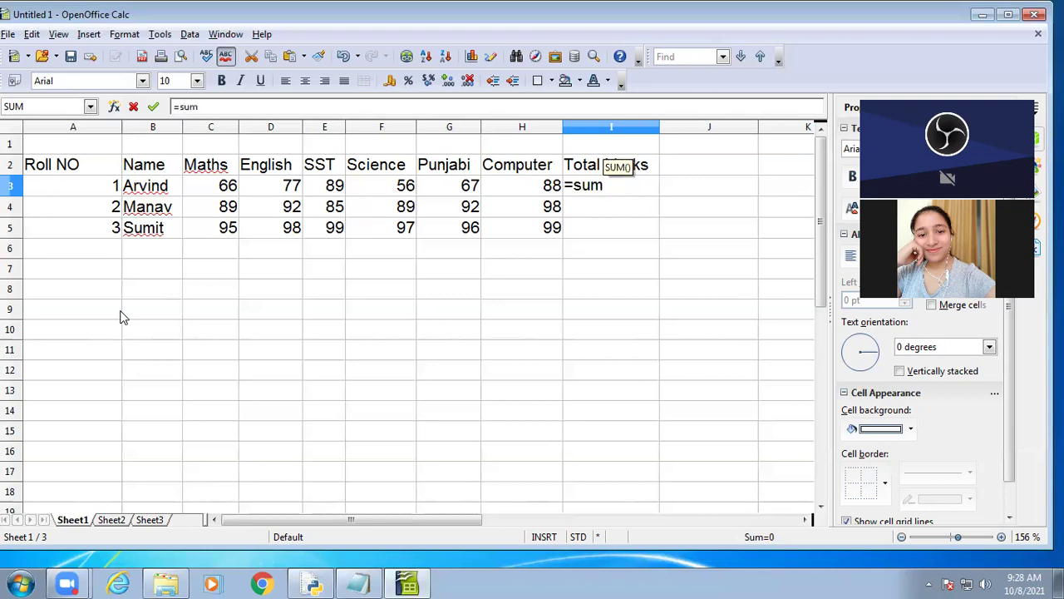
{"action": "type", "text": "("}
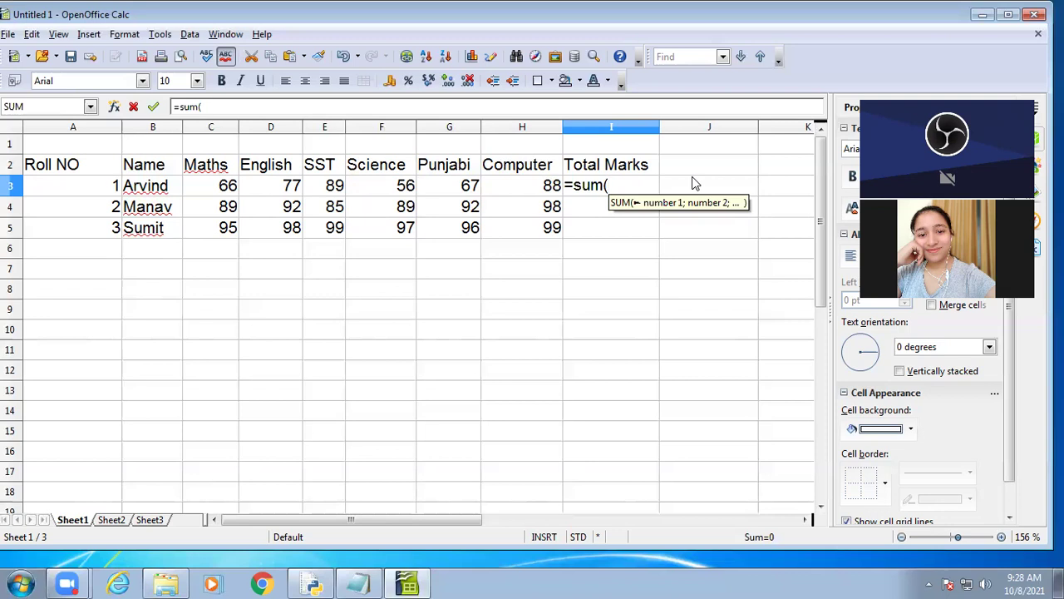
{"action": "type", "text": "C3"}
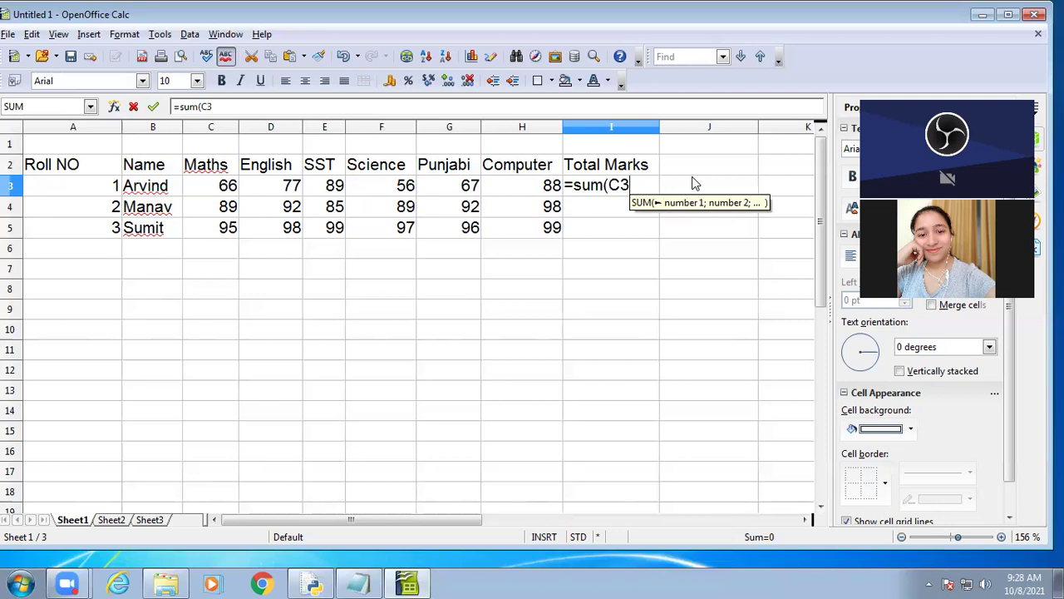
{"action": "type", "text": ":H3"}
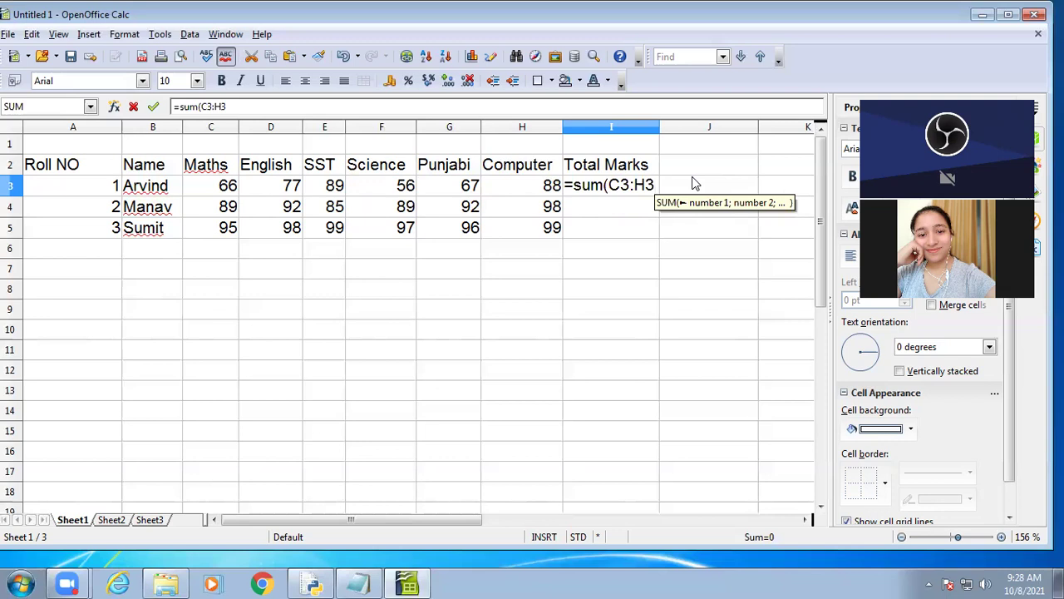
{"action": "type", "text": ")"}
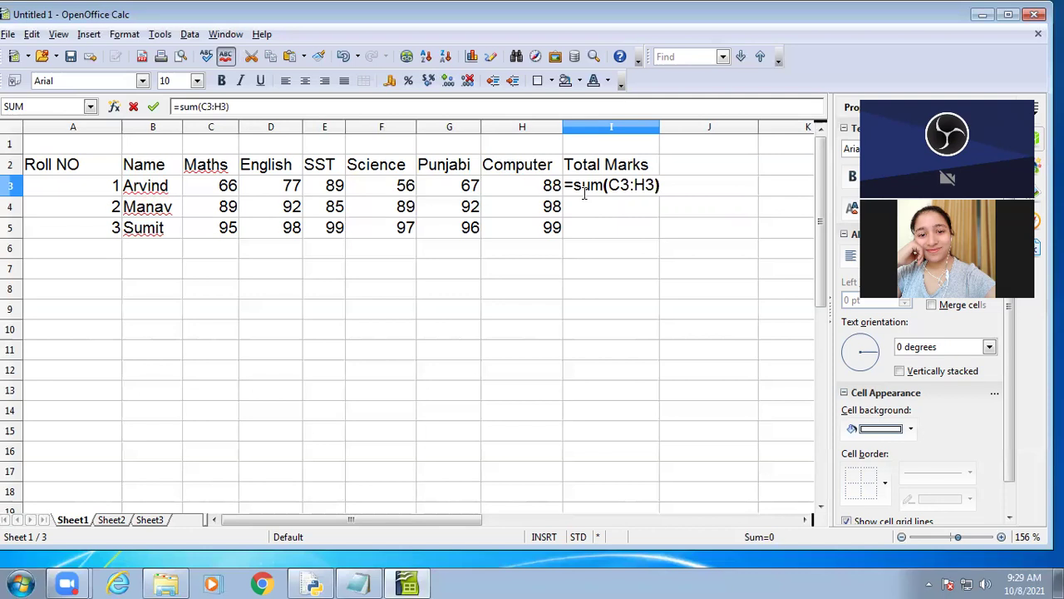
{"action": "key", "text": "Return"}
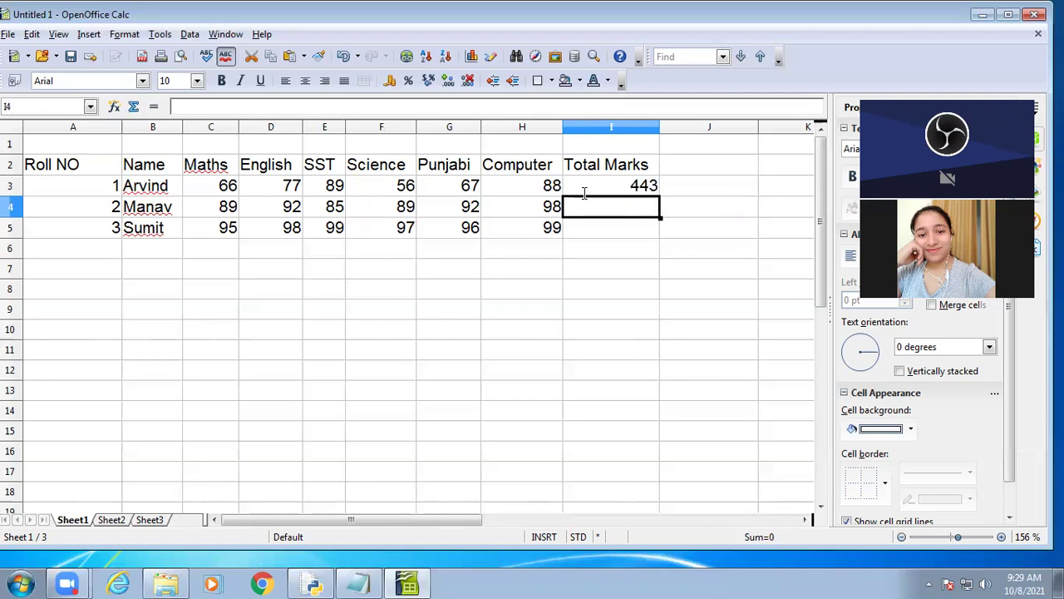
- Examine the formula in cell I3, its function name and the range of cells it refers to
{"action": "left_click", "coordinate": [616, 186]}
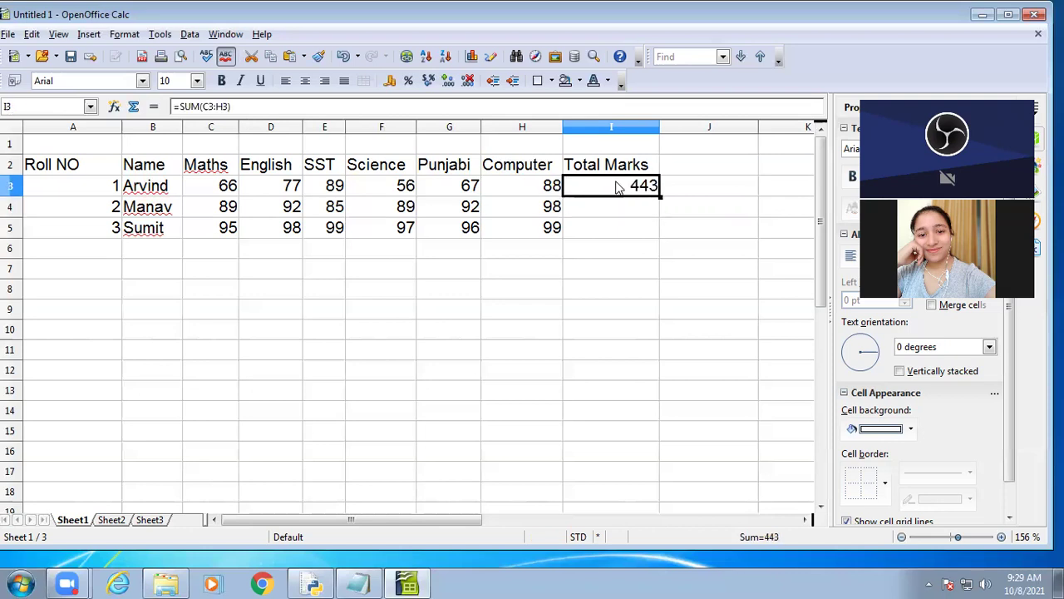
{"action": "double_click", "coordinate": [618, 186]}
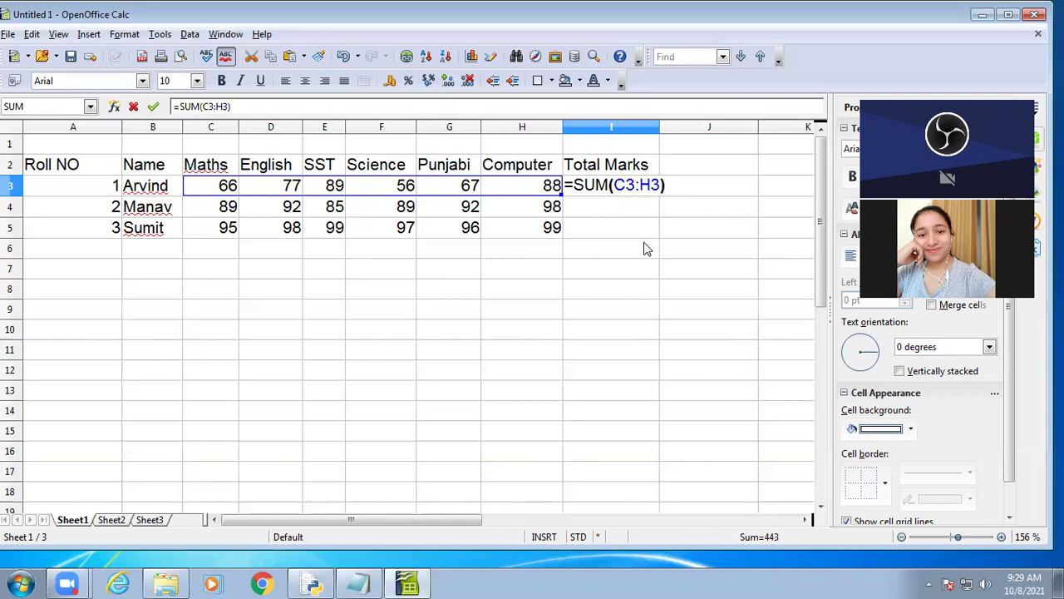
{"action": "key", "text": "Escape"}
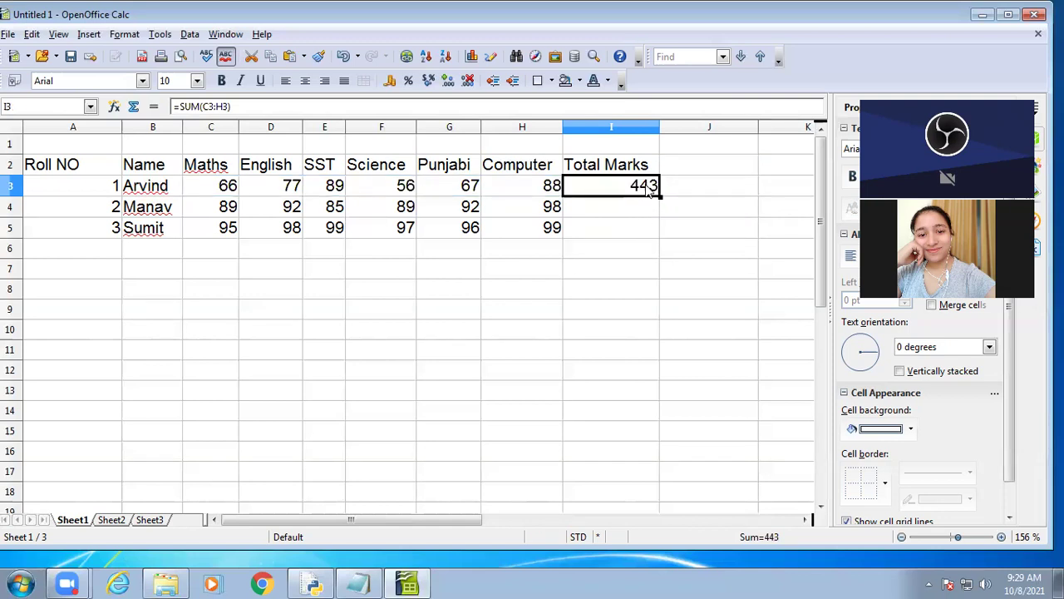
{"action": "double_click", "coordinate": [622, 190]}
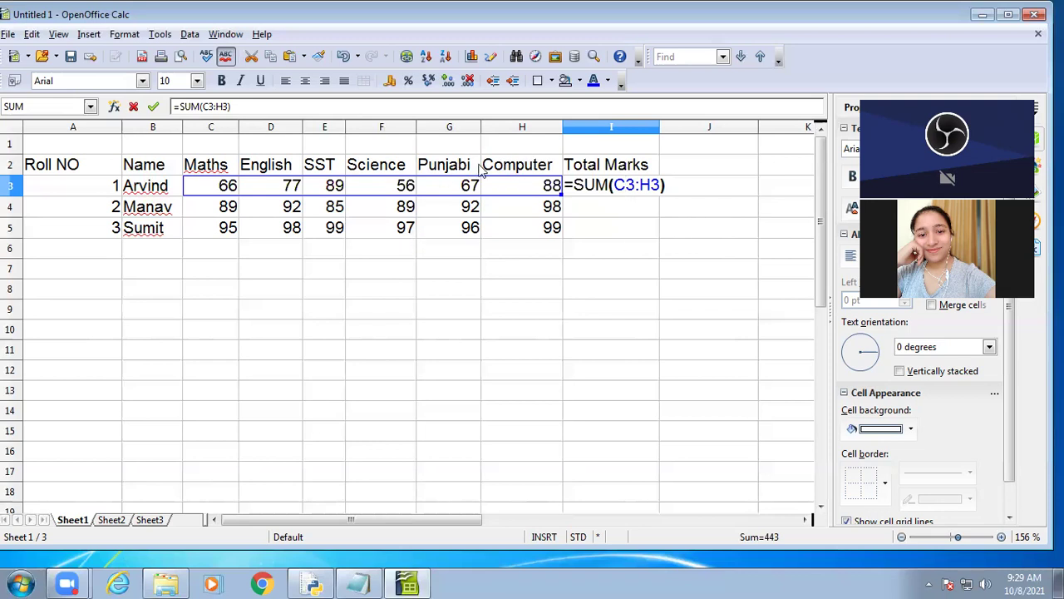
{"action": "left_click_drag", "start_coordinate": [573, 185], "coordinate": [611, 187]}
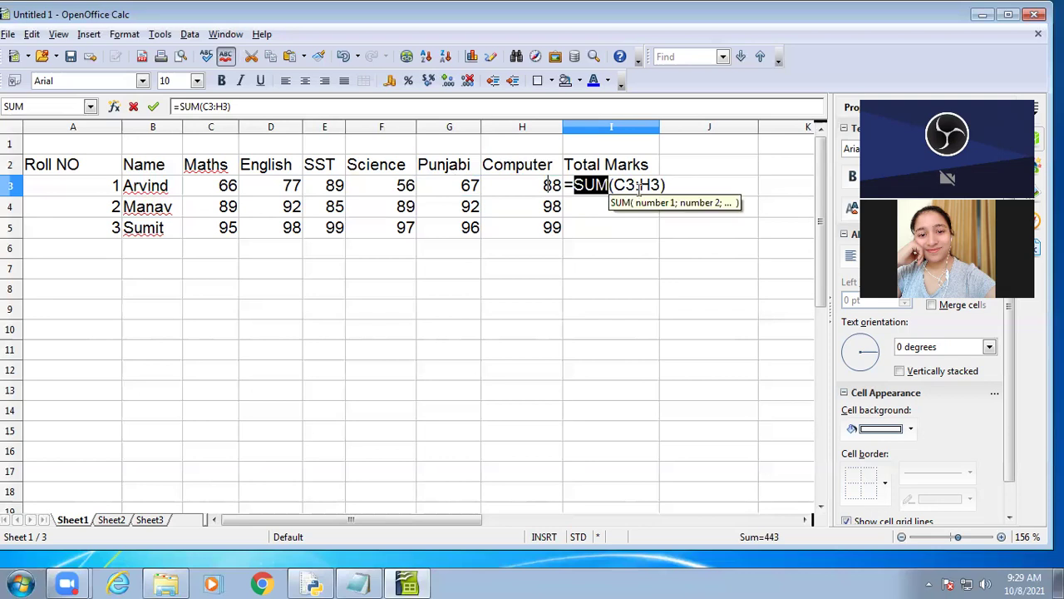
{"action": "left_click", "coordinate": [677, 189]}
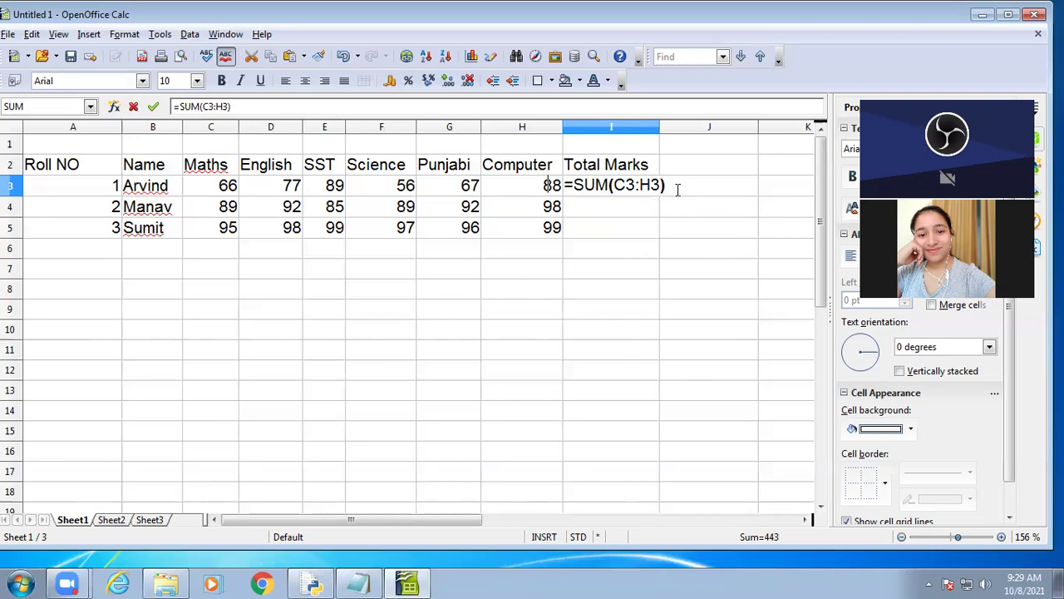
{"action": "key", "text": "Return"}
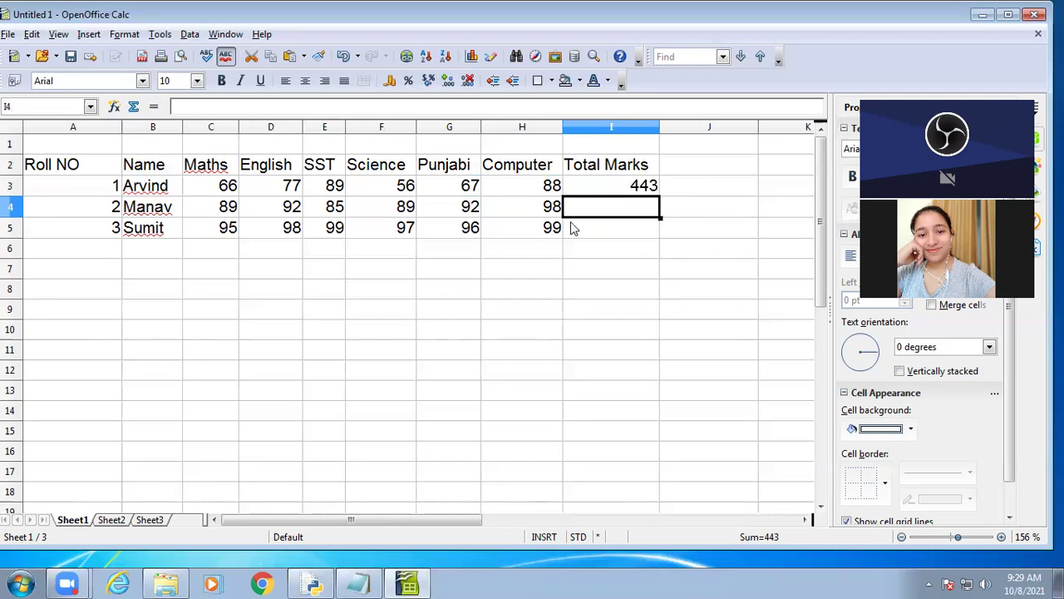
- Fill the total formula from I3 down to I5 for the other students and check the formulas in I3 and I5
{"action": "left_click", "coordinate": [594, 188]}
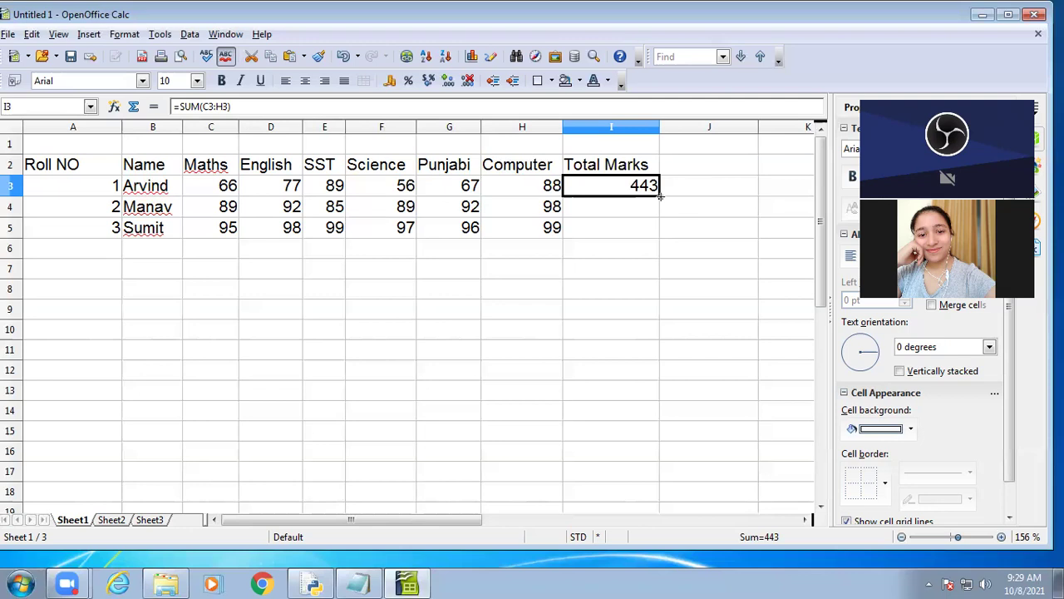
{"action": "left_click_drag", "start_coordinate": [659, 196], "coordinate": [660, 241]}
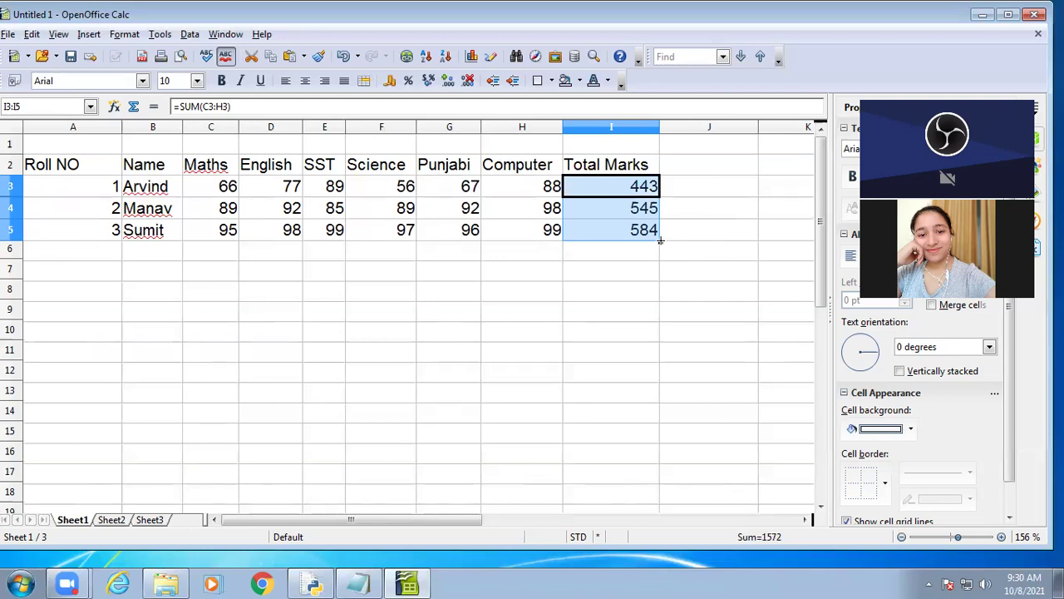
{"action": "left_click", "coordinate": [706, 335]}
{"action": "left_click", "coordinate": [632, 191]}
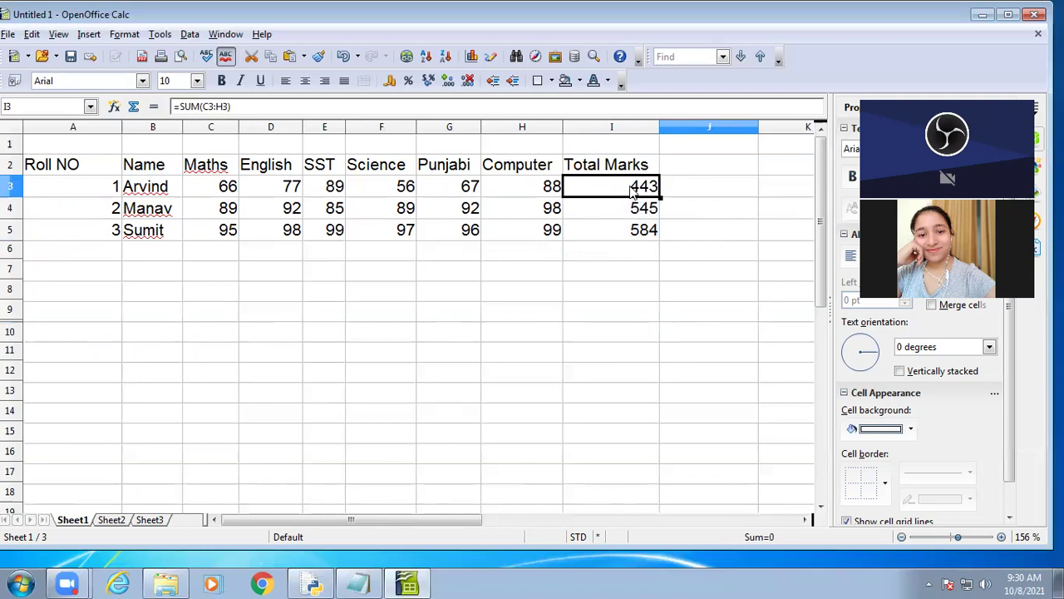
{"action": "left_click", "coordinate": [638, 233]}
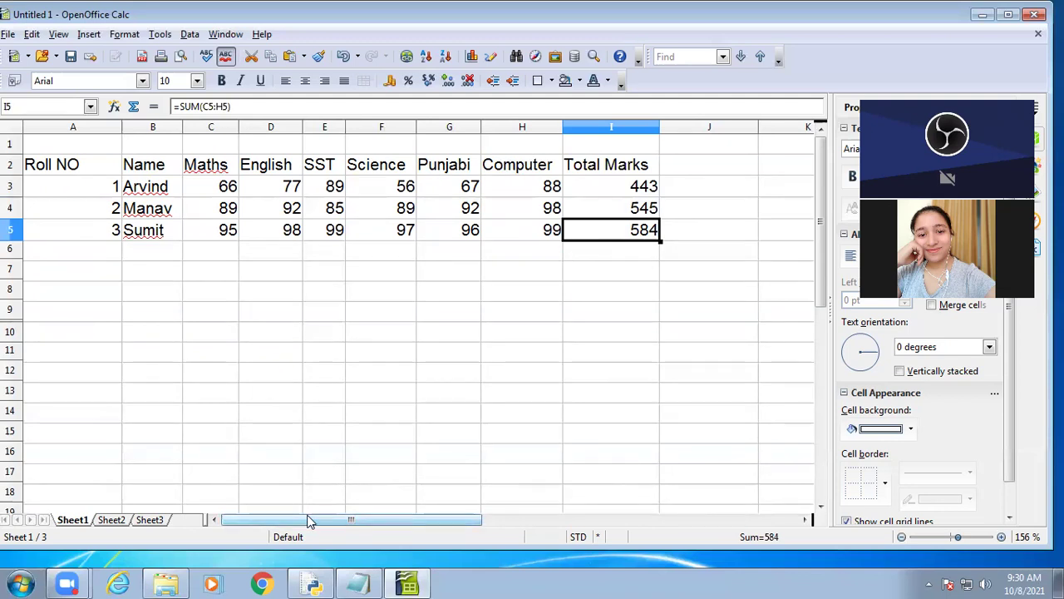
- Give the whole marks table A2:I5 a pale yellow background and make its text bold
{"action": "left_click", "coordinate": [65, 167]}
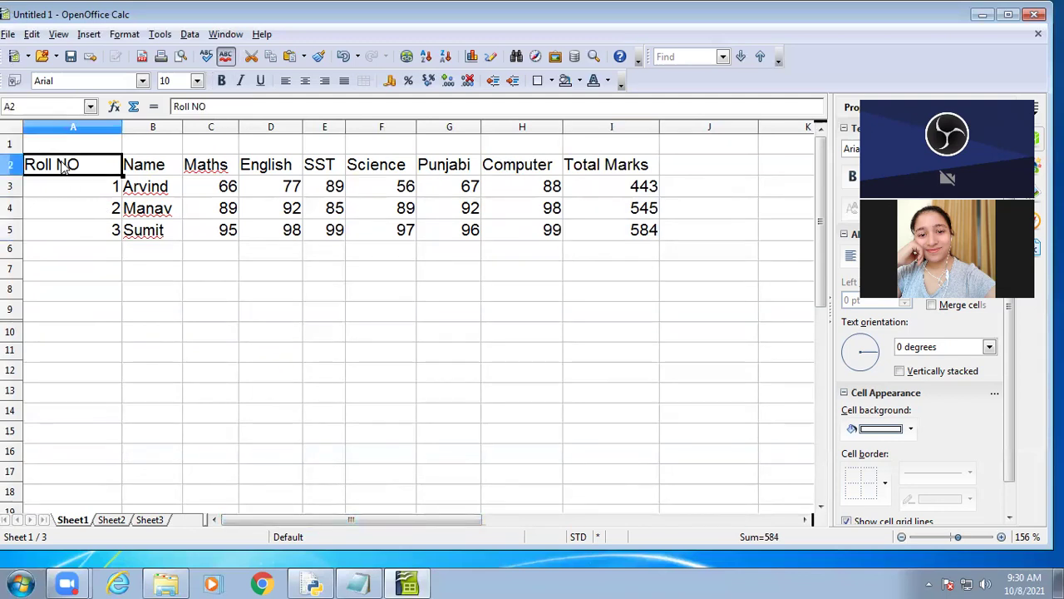
{"action": "left_click_drag", "start_coordinate": [95, 166], "coordinate": [604, 242]}
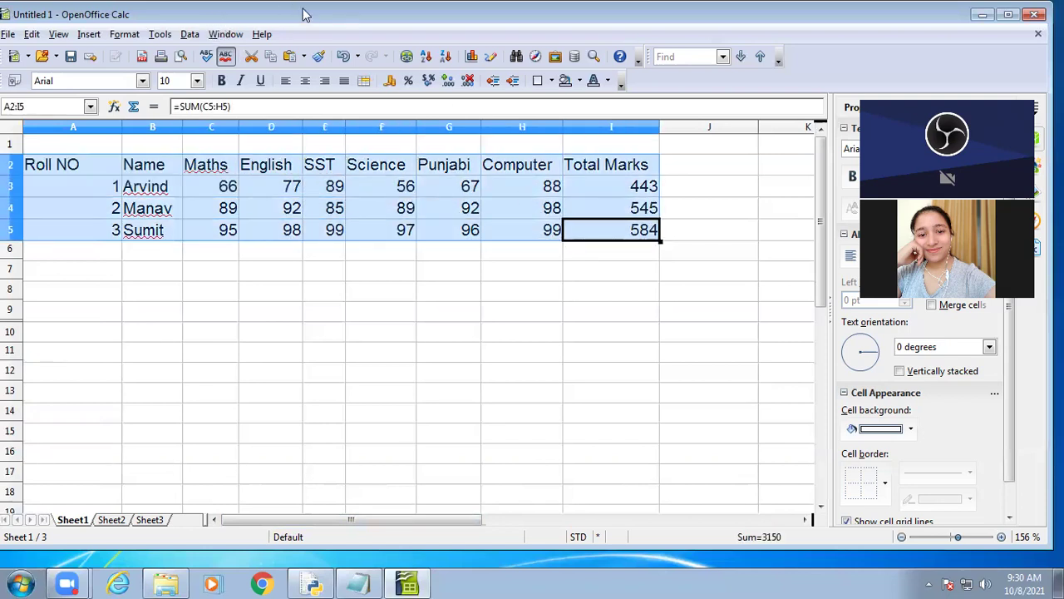
{"action": "left_click", "coordinate": [580, 80]}
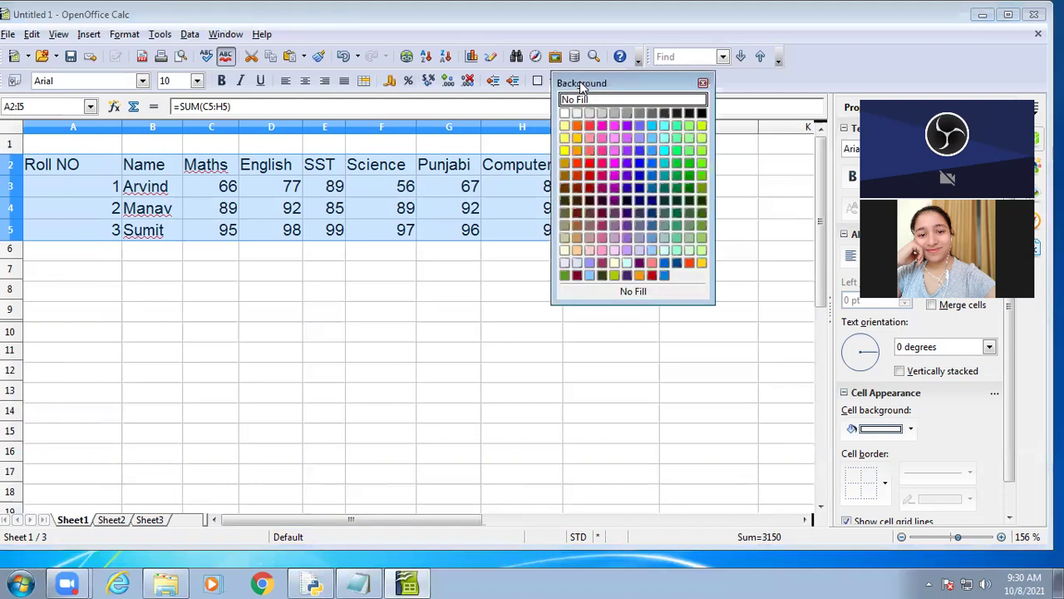
{"action": "left_click", "coordinate": [568, 133]}
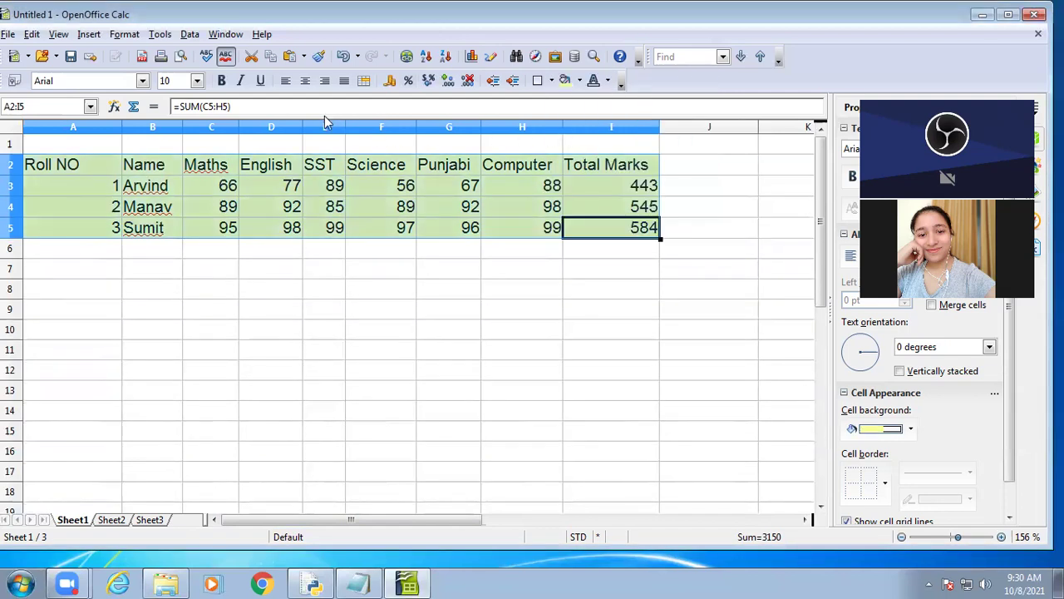
{"action": "left_click", "coordinate": [223, 81]}
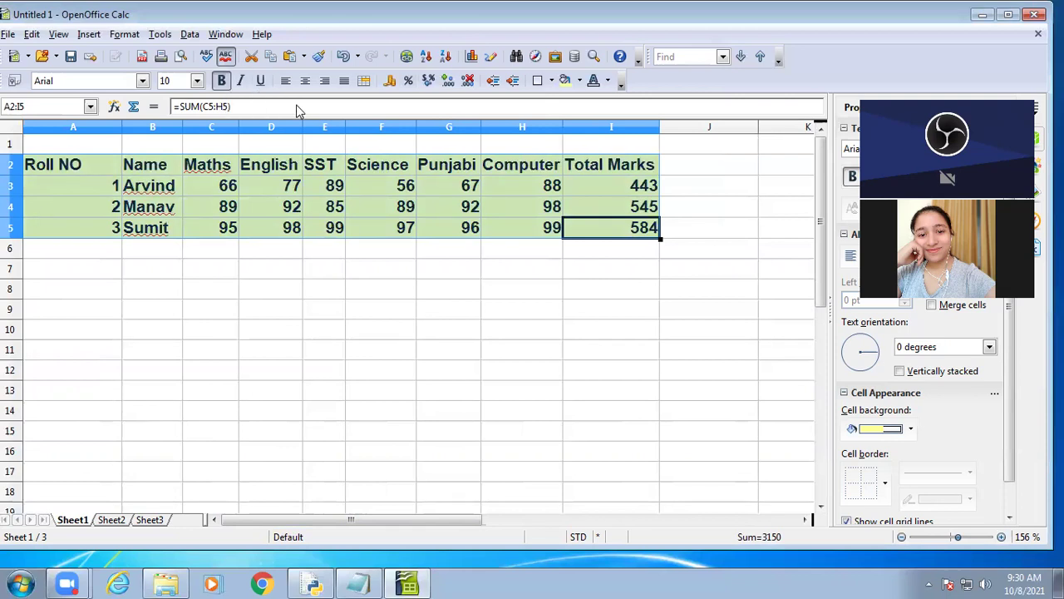
- Centre the contents of the whole marks table A2:I5 horizontally
{"action": "left_click", "coordinate": [306, 81]}
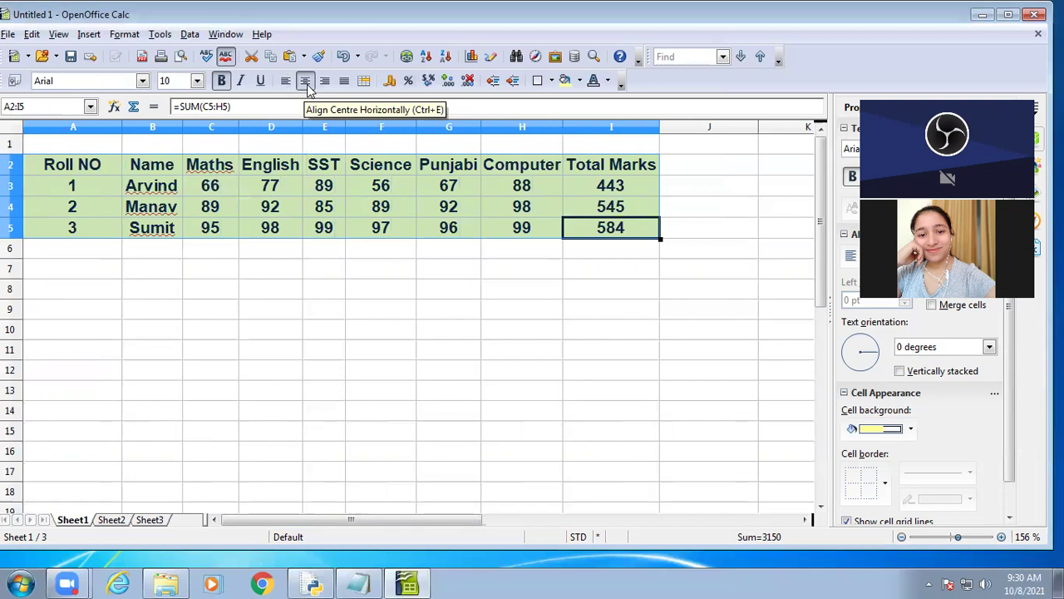
{"action": "left_click", "coordinate": [530, 352]}
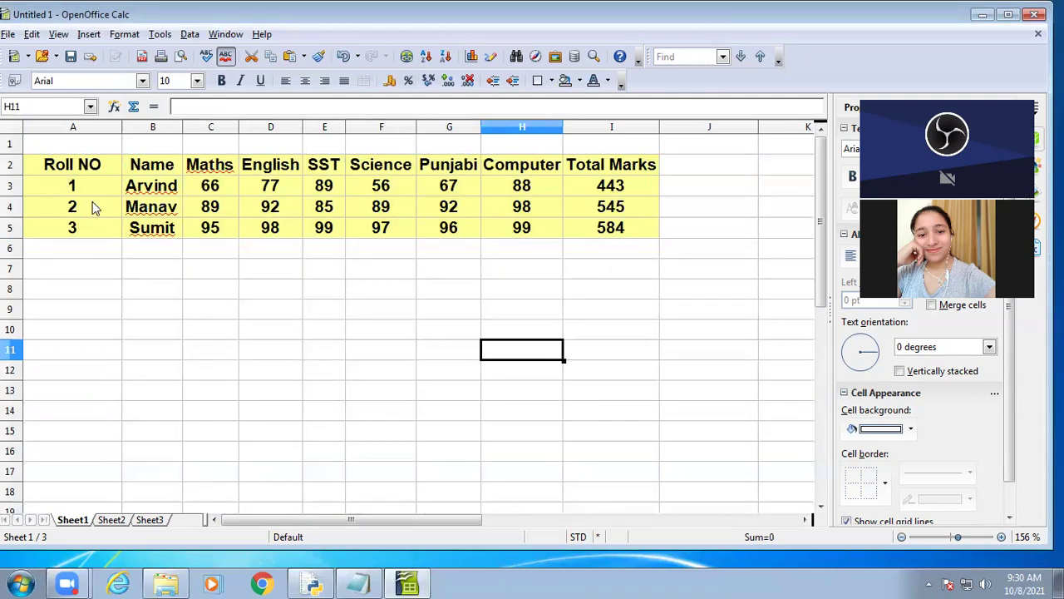
- Look over the background colour choices for the marks table A2:I5 without applying one
{"action": "left_click_drag", "start_coordinate": [48, 166], "coordinate": [619, 234]}
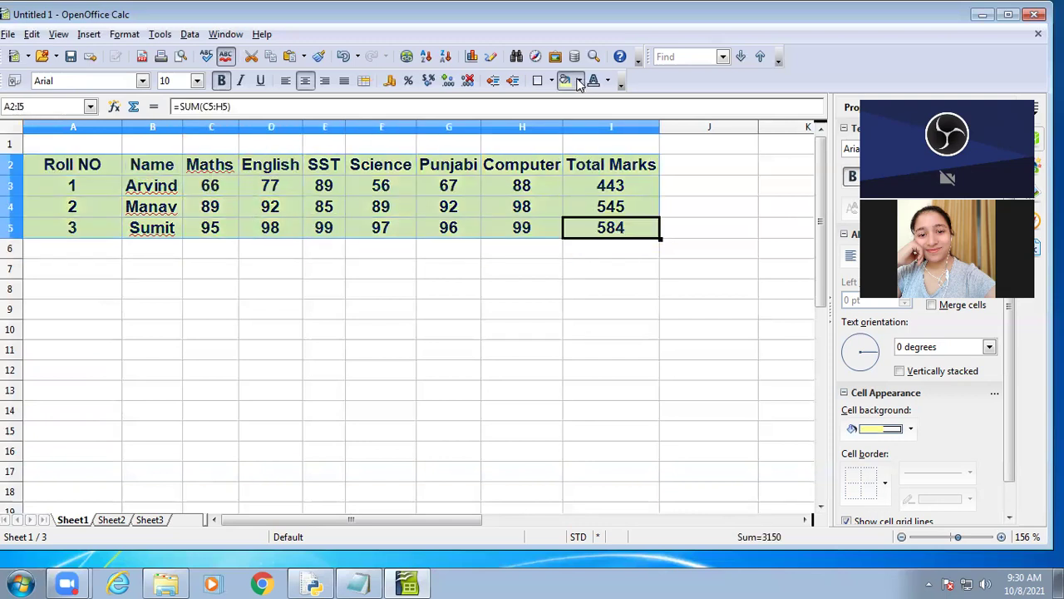
{"action": "left_click", "coordinate": [579, 80]}
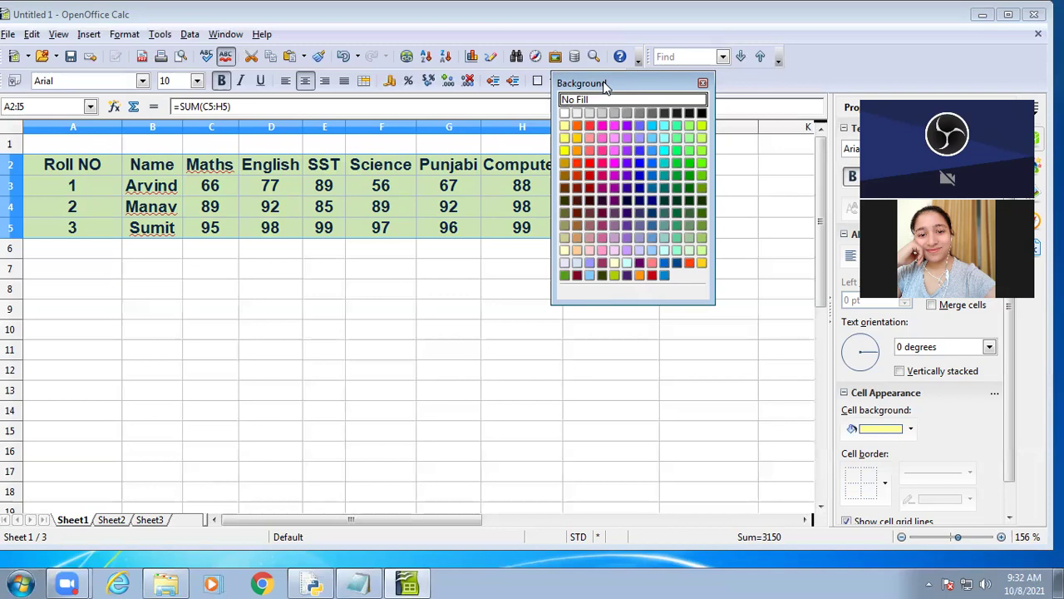
{"action": "left_click_drag", "start_coordinate": [606, 84], "coordinate": [636, 131]}
{"action": "left_click", "coordinate": [732, 130]}
{"action": "left_click", "coordinate": [645, 212]}
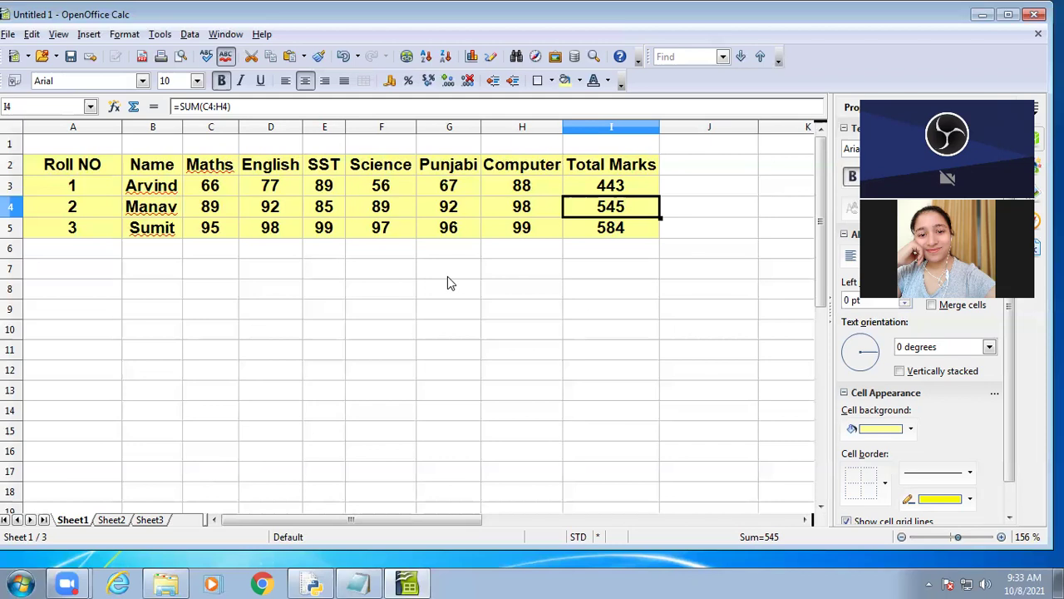
- Re-enter the total formula =sum(C3:H3) in cell I3 for the first student's six subject marks
{"action": "left_click", "coordinate": [618, 187]}
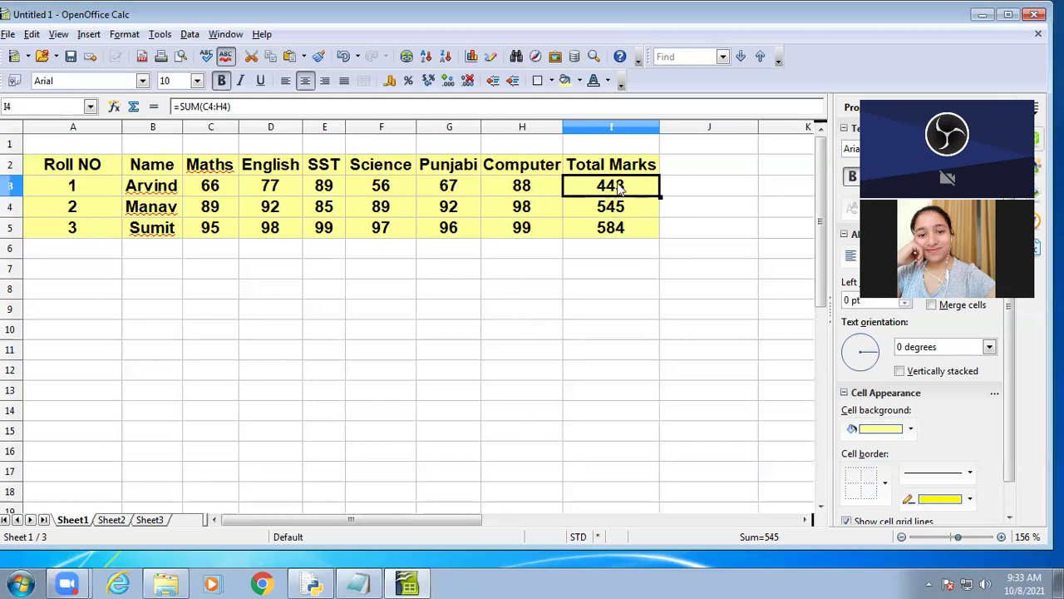
{"action": "type", "text": "="}
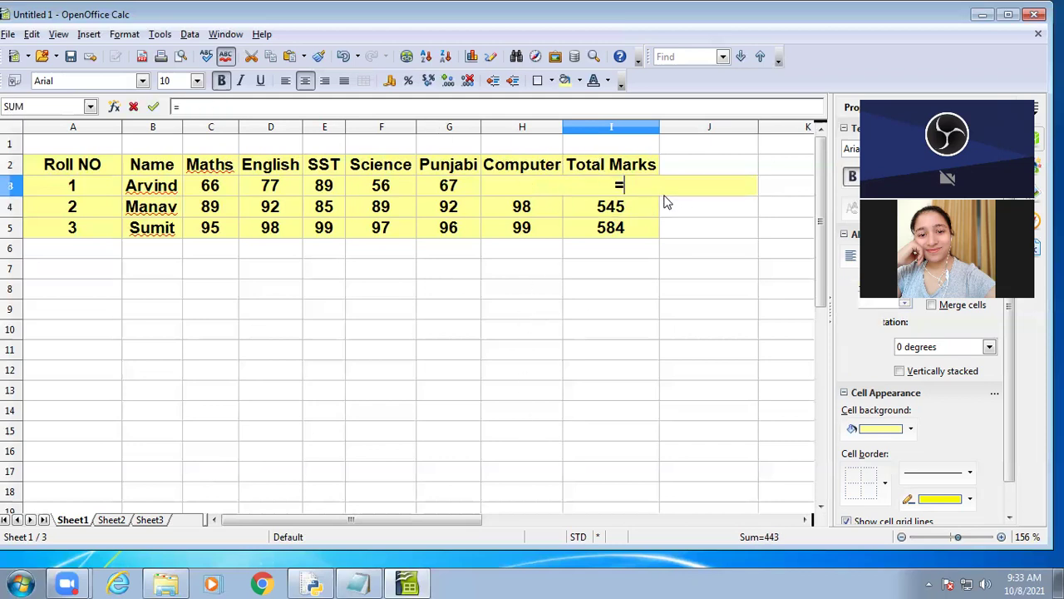
{"action": "type", "text": "sum"}
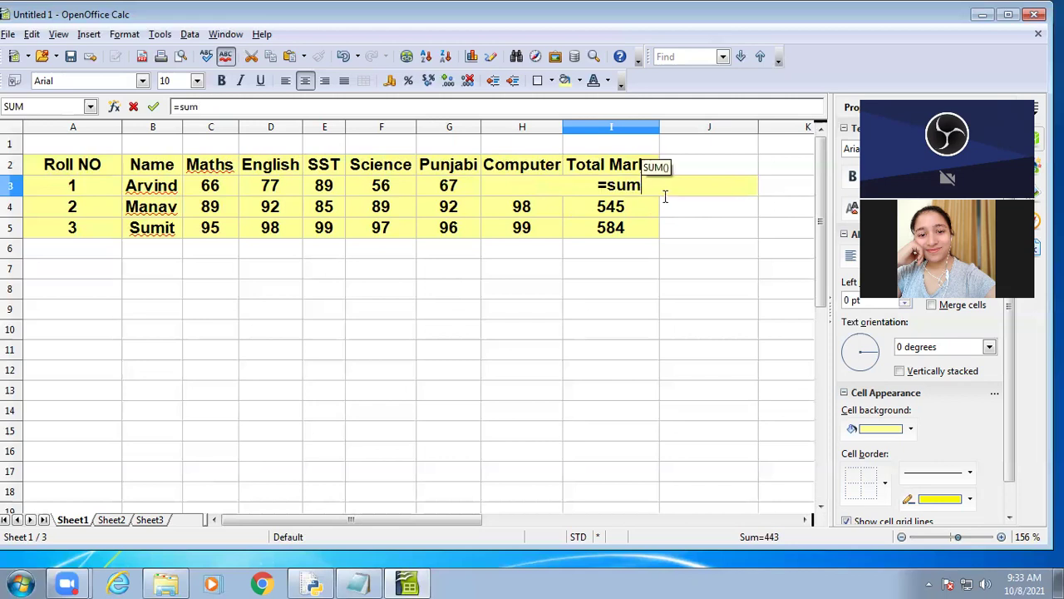
{"action": "type", "text": "("}
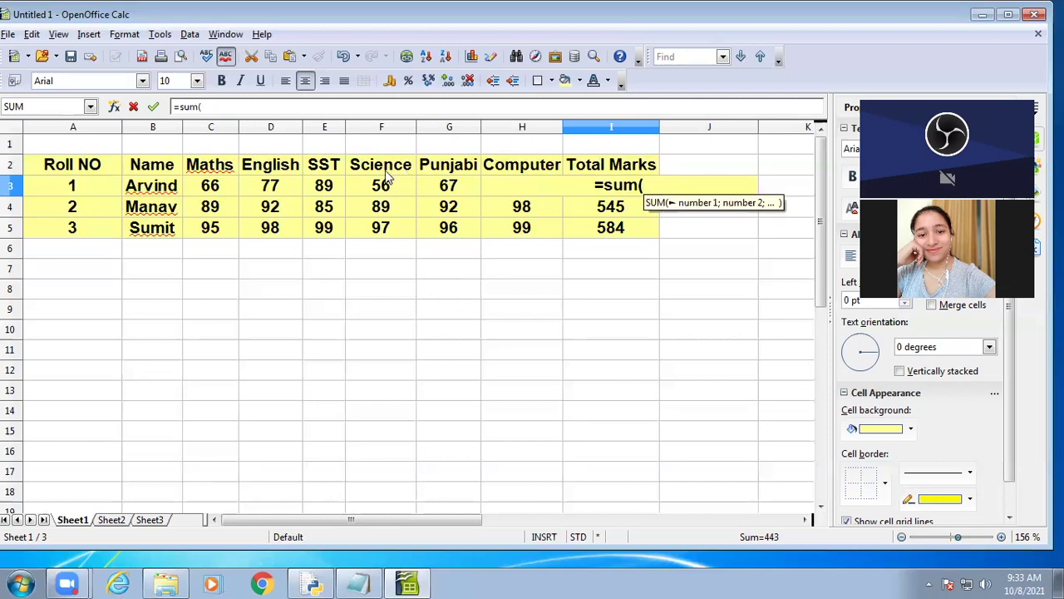
{"action": "left_click_drag", "start_coordinate": [222, 191], "coordinate": [539, 185]}
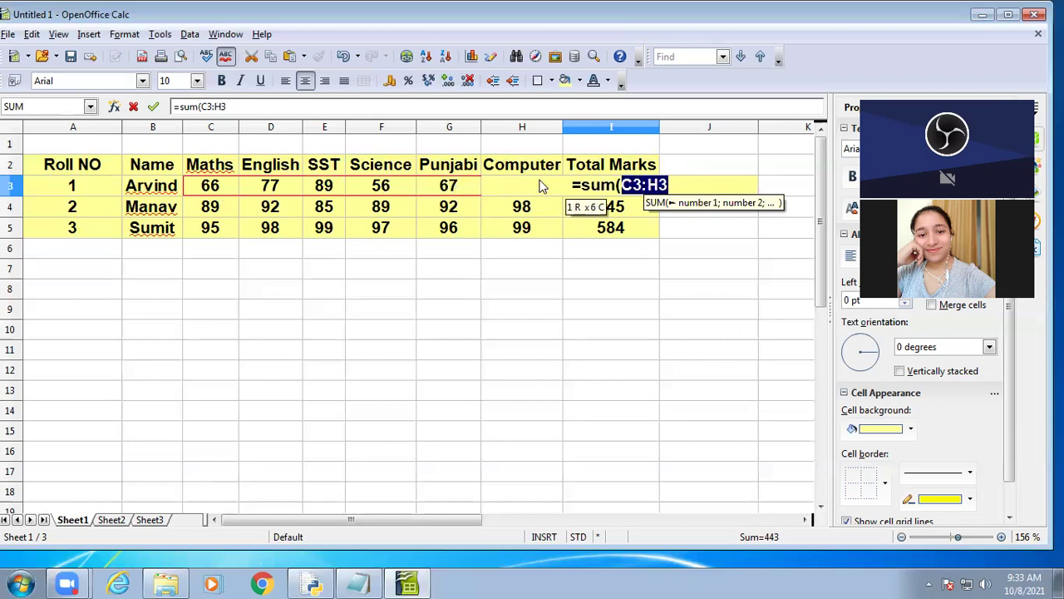
{"action": "type", "text": ")"}
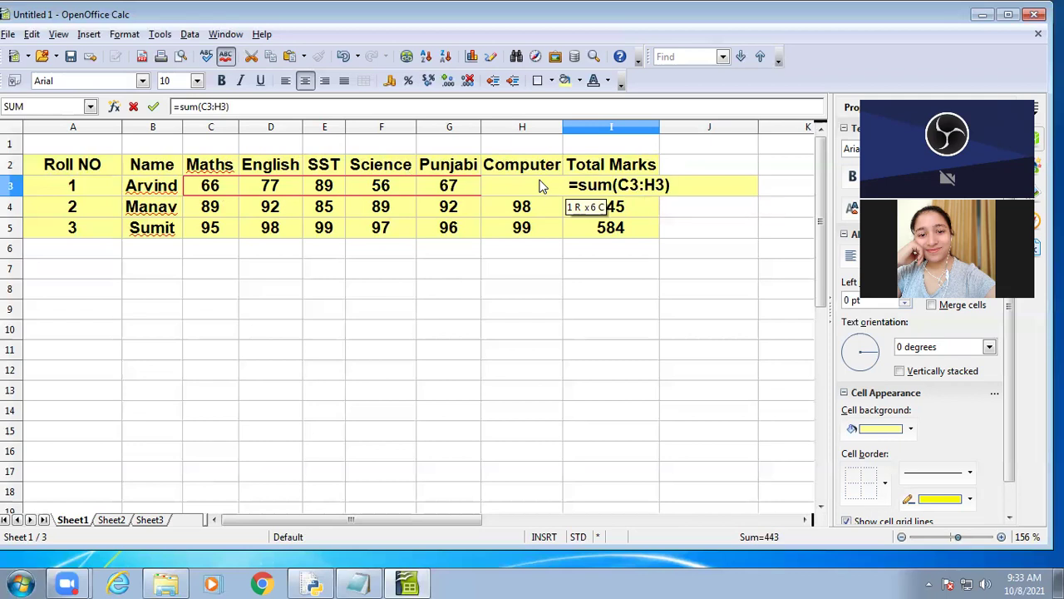
{"action": "key", "text": "Return"}
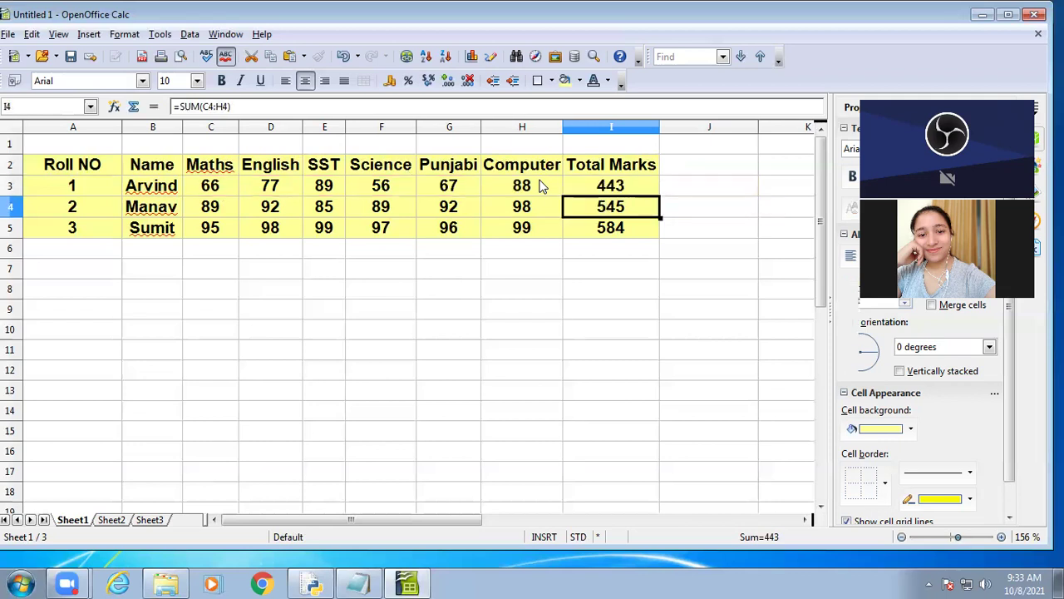
- Compare the total formulas in cells I3 and I4
{"action": "left_click", "coordinate": [600, 188]}
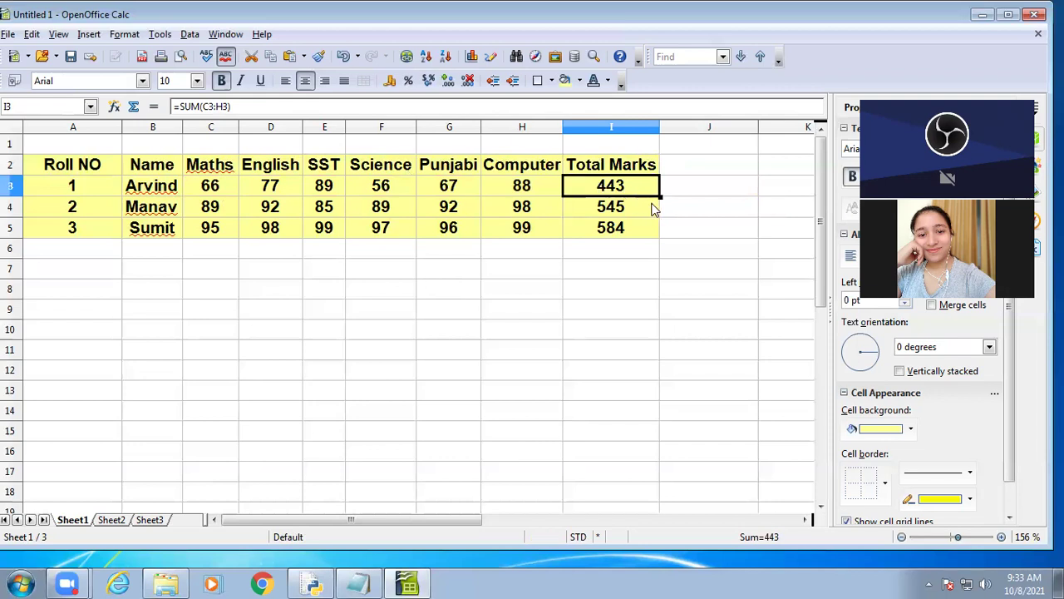
{"action": "left_click", "coordinate": [638, 215]}
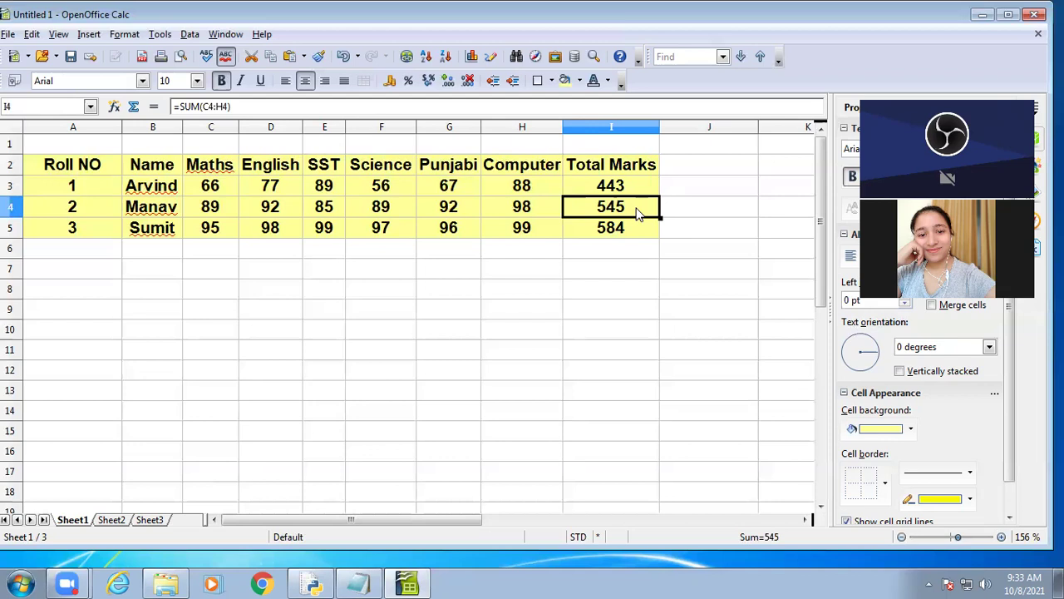
{"action": "left_click", "coordinate": [624, 195]}
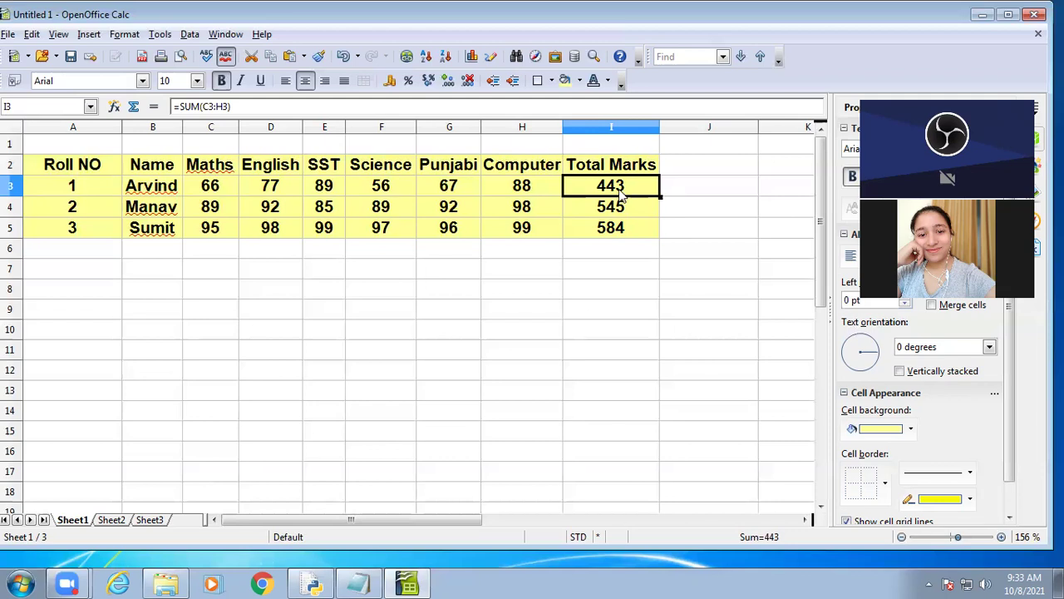
{"action": "left_click", "coordinate": [114, 108]}
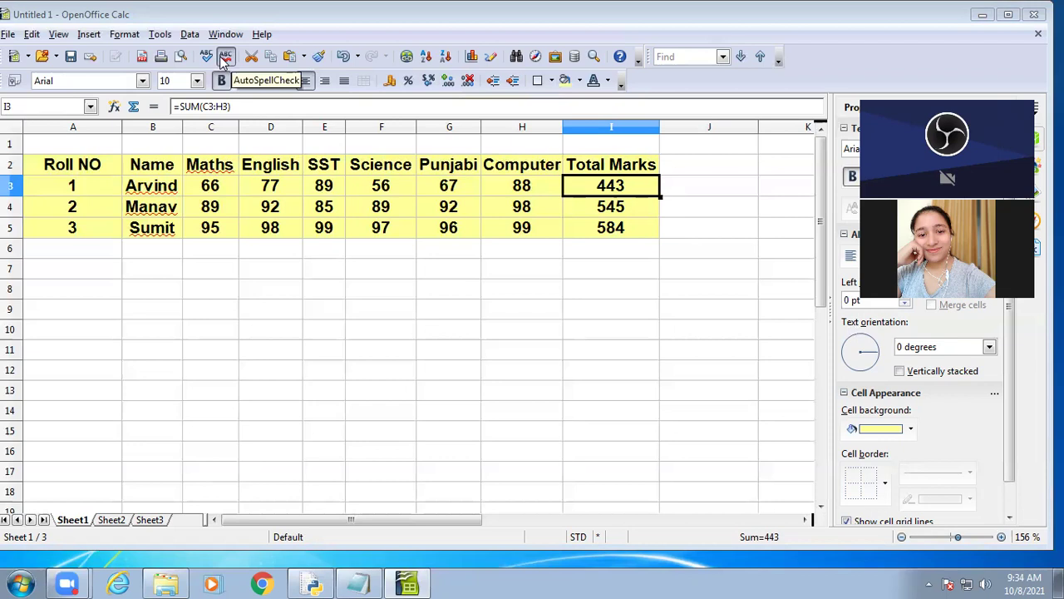
{"action": "left_click", "coordinate": [124, 34]}
{"action": "mouse_move", "coordinate": [262, 34]}
{"action": "left_click", "coordinate": [354, 15]}
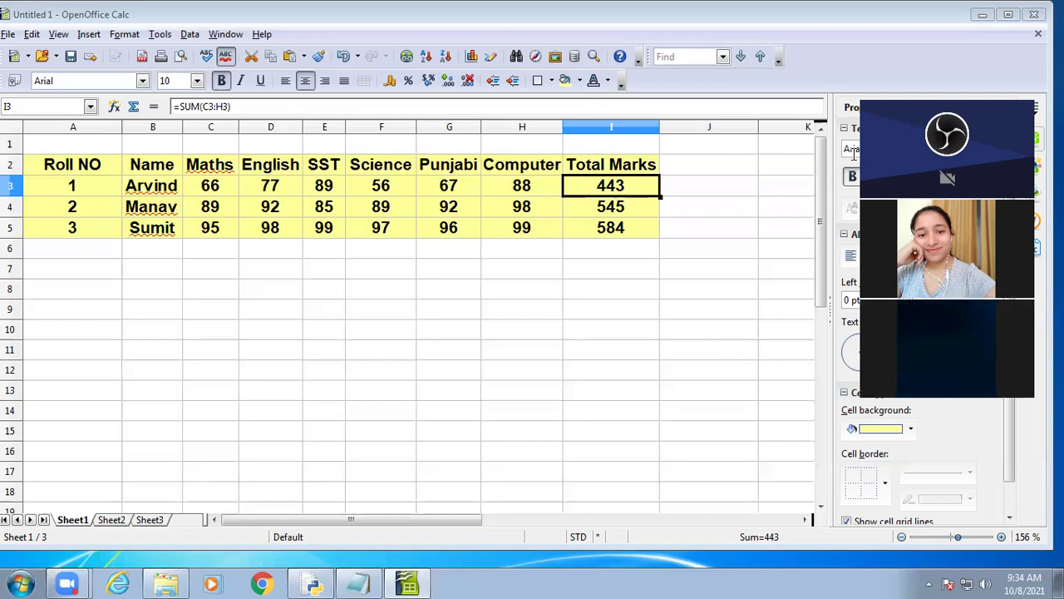
{"action": "left_click", "coordinate": [431, 316]}
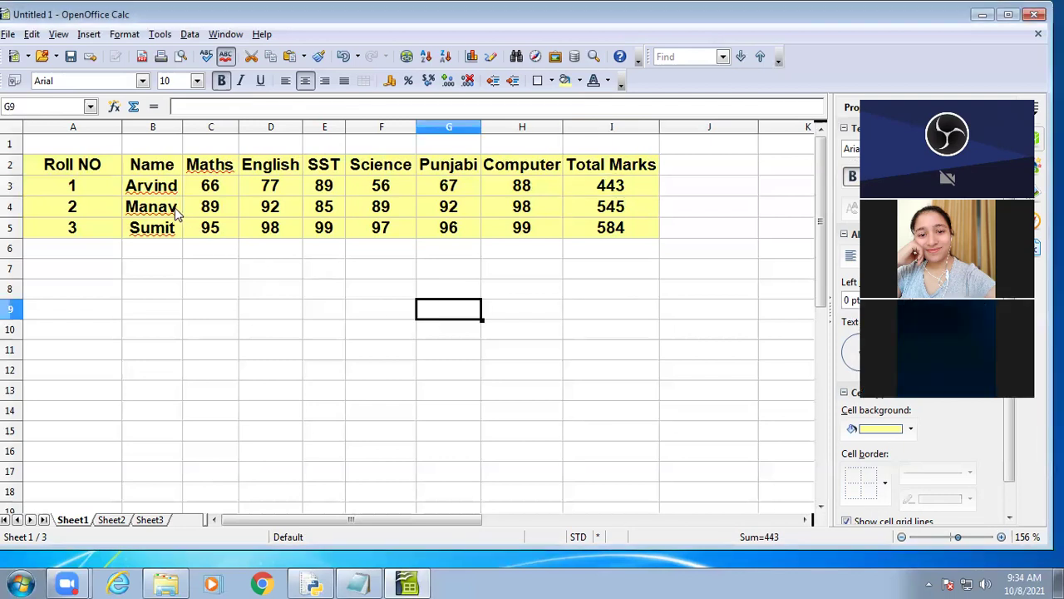
{"action": "left_click", "coordinate": [180, 168]}
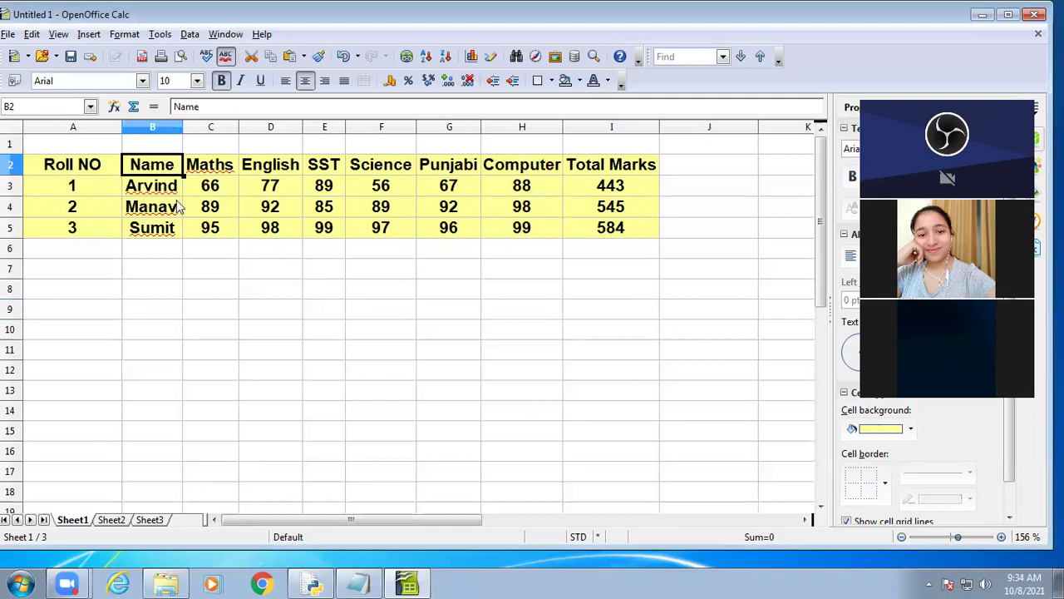
{"action": "left_click", "coordinate": [168, 380]}
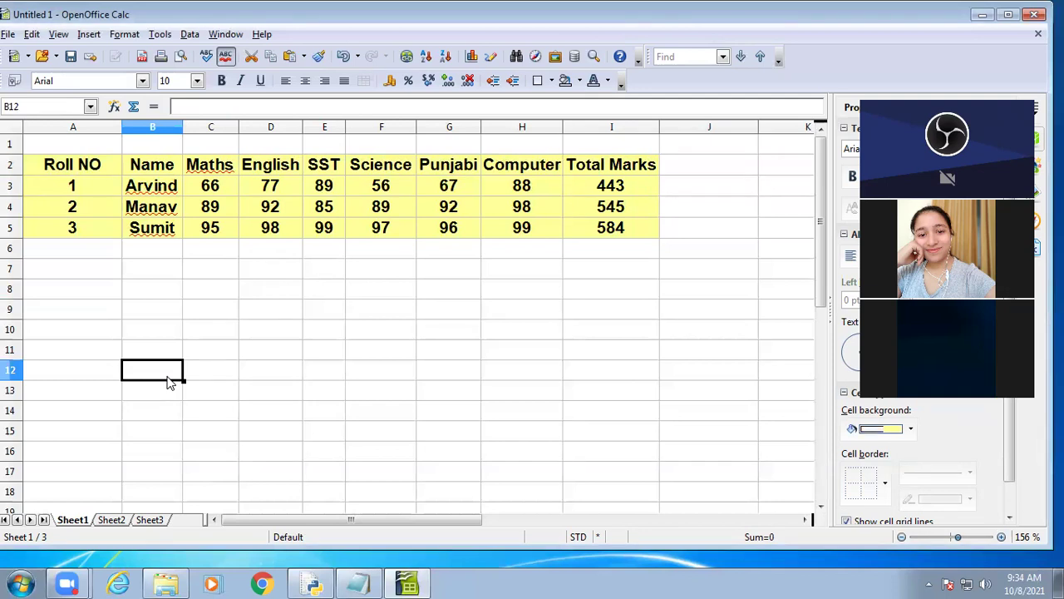
- Examine the structure and arguments of I3's SUM formula in the Function Wizard, and close it without changes
{"action": "left_click", "coordinate": [611, 192]}
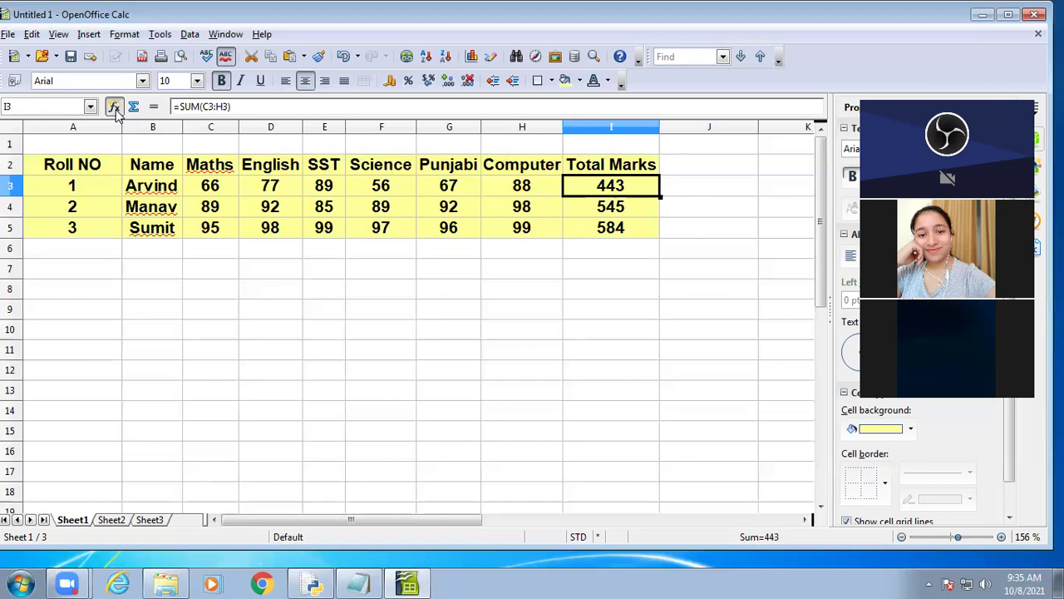
{"action": "left_click", "coordinate": [114, 107]}
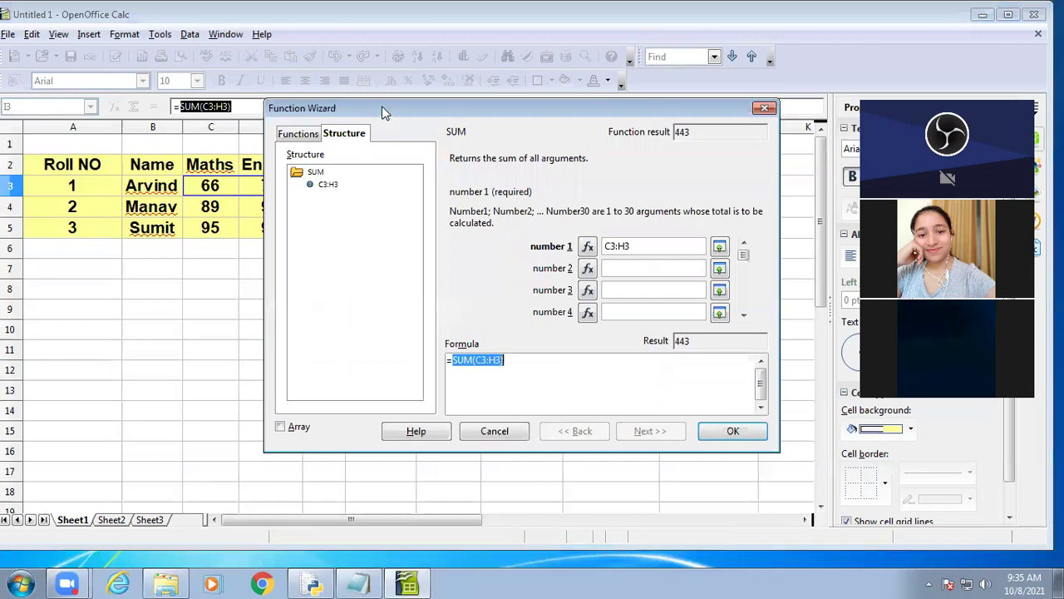
{"action": "left_click_drag", "start_coordinate": [382, 105], "coordinate": [235, 99]}
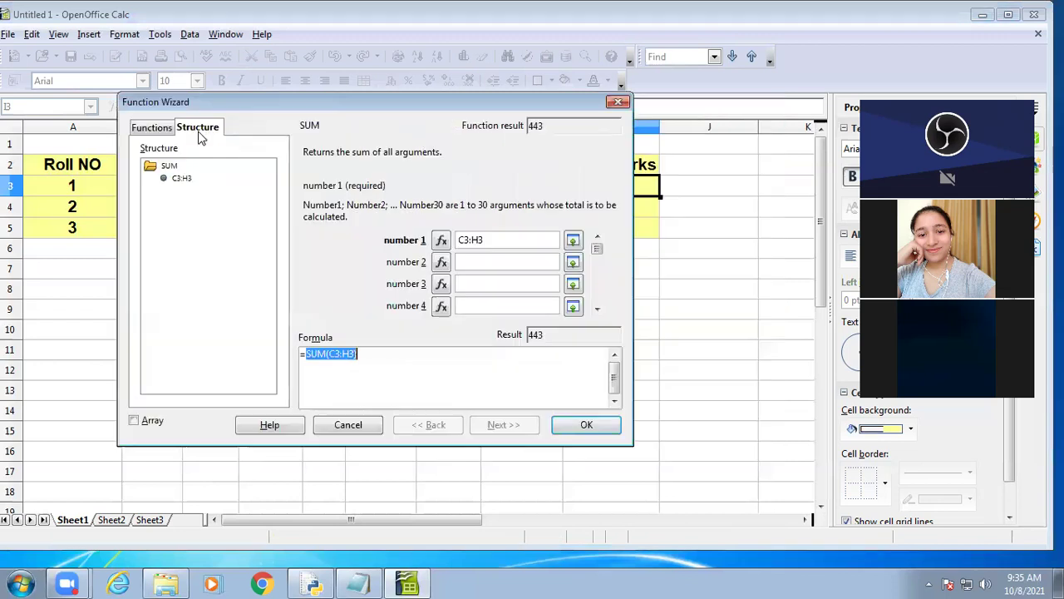
{"action": "left_click", "coordinate": [171, 168]}
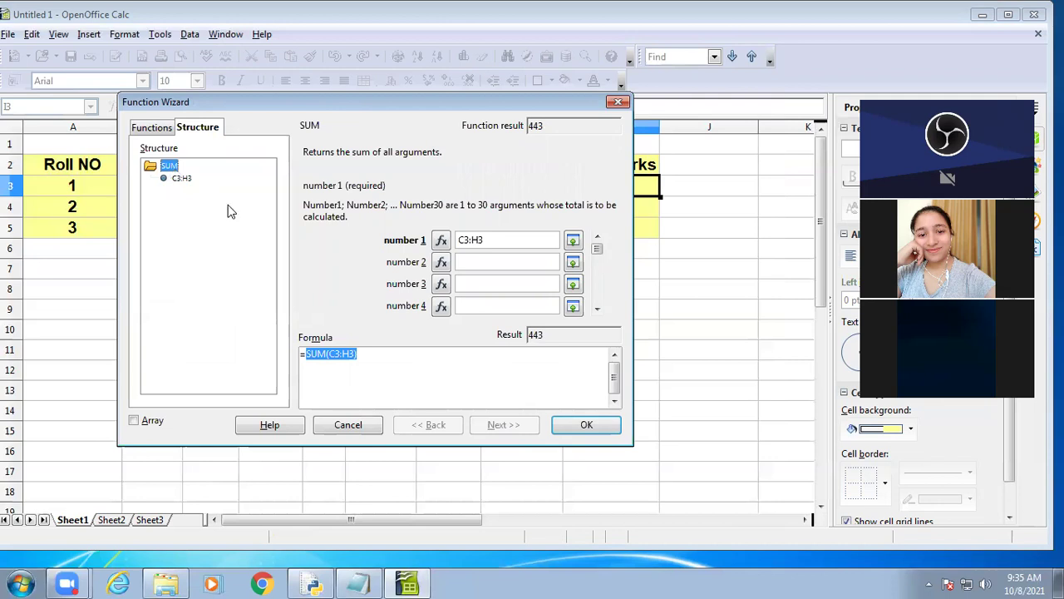
{"action": "double_click", "coordinate": [473, 240]}
{"action": "left_click", "coordinate": [616, 102]}
- Start a formula in cell D7 with the Function Wizard, look through its categories and choose the SUM function
{"action": "left_click", "coordinate": [246, 280]}
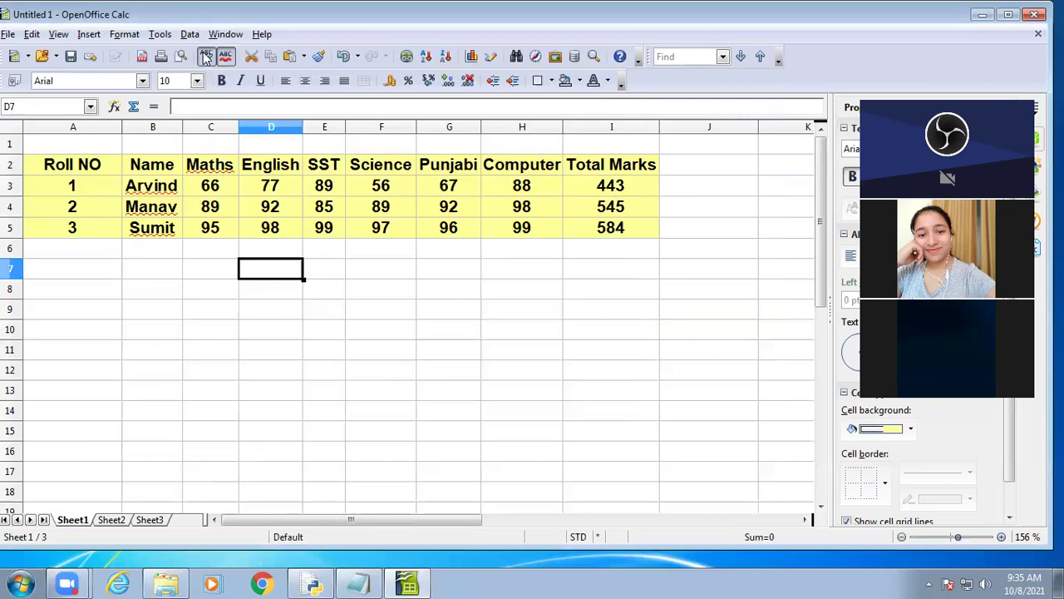
{"action": "left_click", "coordinate": [114, 106]}
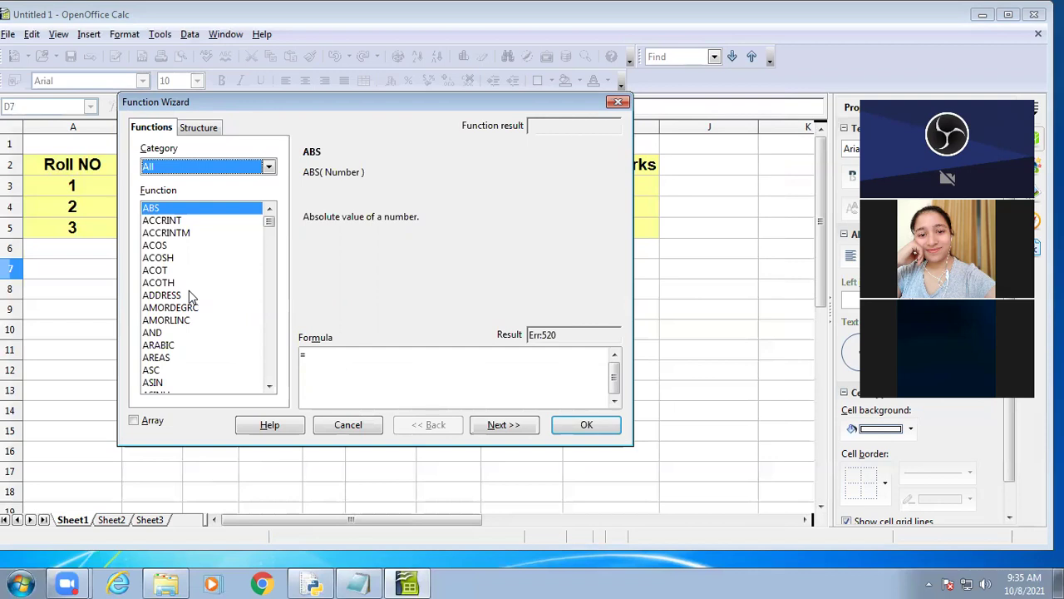
{"action": "mouse_move", "coordinate": [267, 226]}
{"action": "left_mouse_down"}
{"action": "mouse_move", "coordinate": [262, 404]}
{"action": "mouse_move", "coordinate": [264, 208]}
{"action": "left_mouse_up"}
{"action": "left_click", "coordinate": [269, 167]}
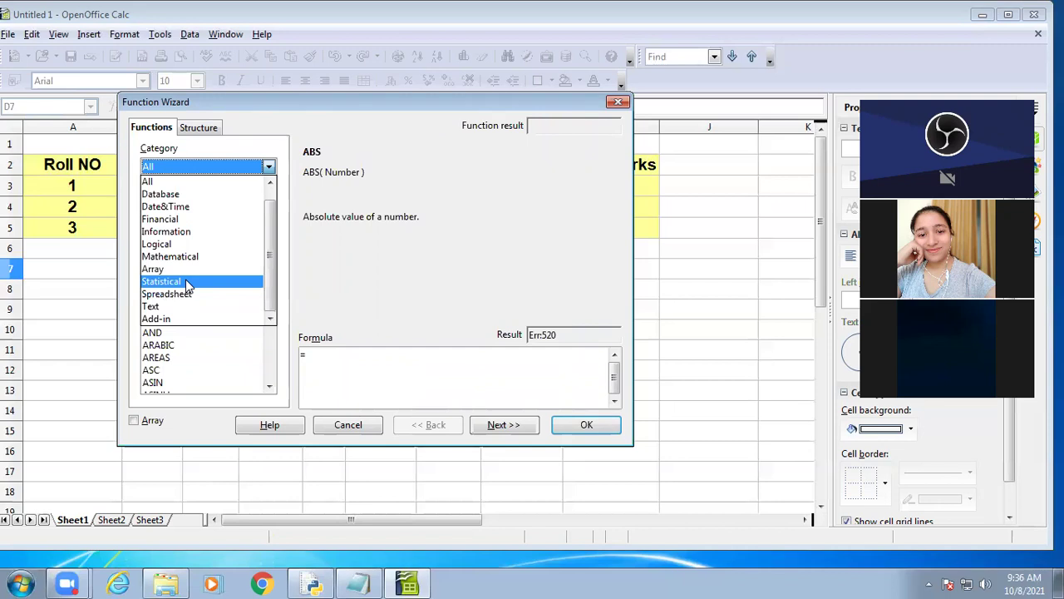
{"action": "left_click", "coordinate": [272, 385]}
{"action": "left_click_drag", "start_coordinate": [269, 223], "coordinate": [264, 352]}
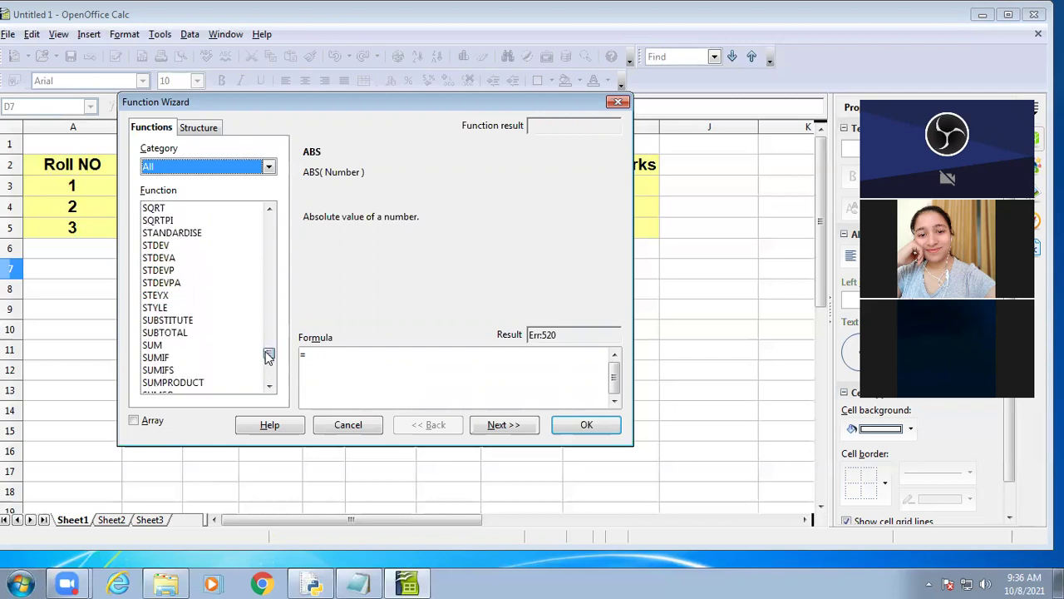
{"action": "left_click", "coordinate": [152, 345]}
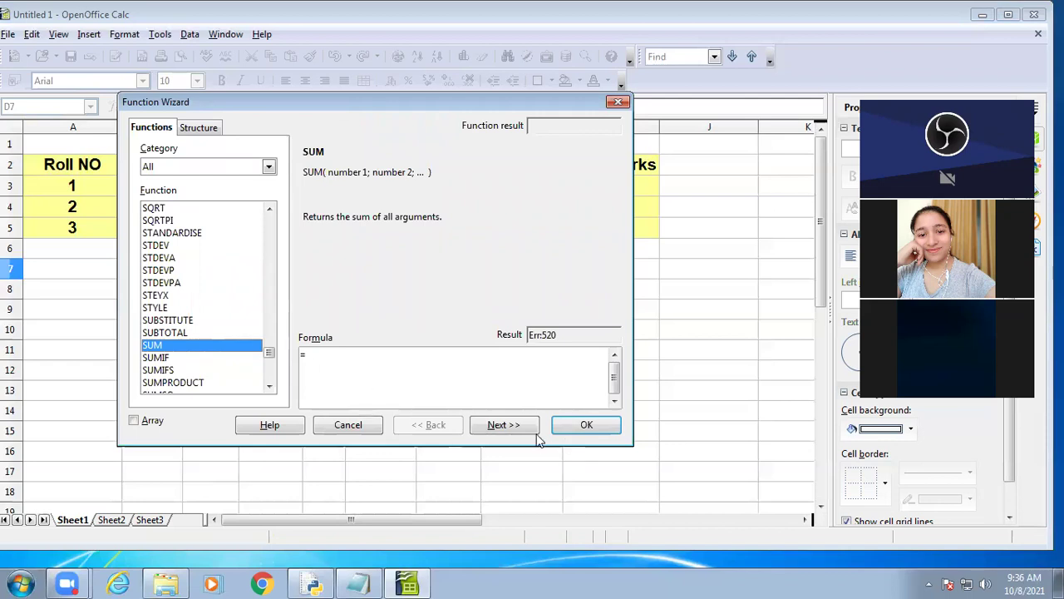
{"action": "left_click", "coordinate": [503, 424]}
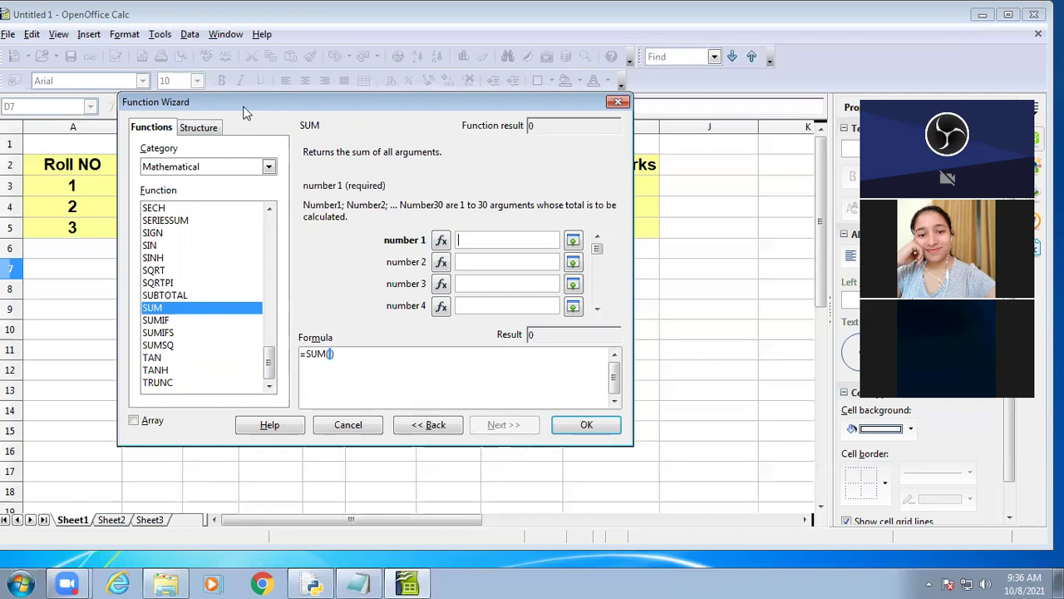
- Set the SUM function's first argument to C3:H3 and insert the formula into D7
{"action": "left_click_drag", "start_coordinate": [245, 108], "coordinate": [355, 197]}
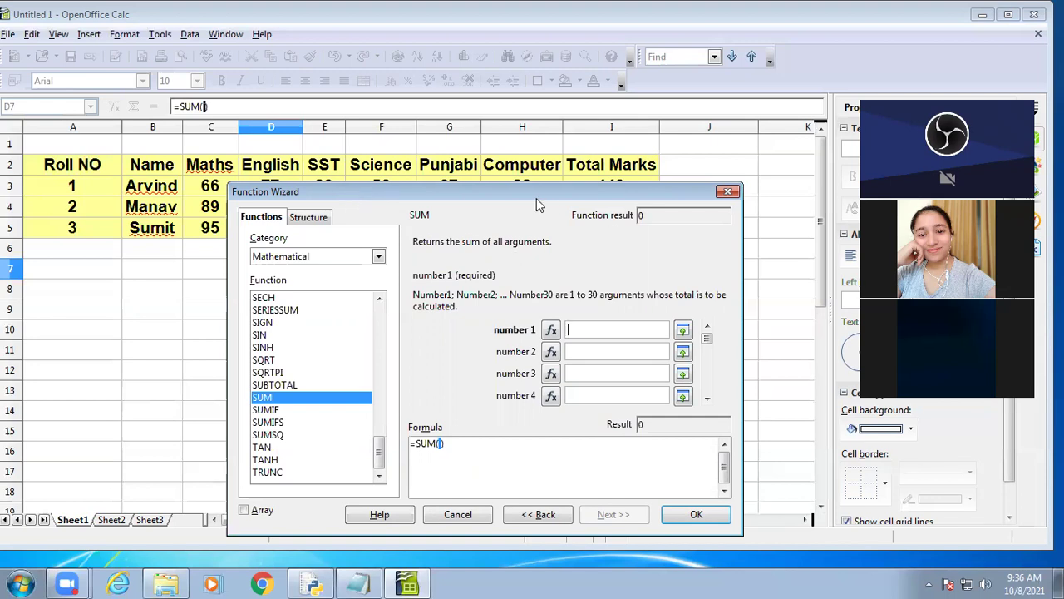
{"action": "left_click_drag", "start_coordinate": [536, 197], "coordinate": [440, 191]}
{"action": "type", "text": "C"}
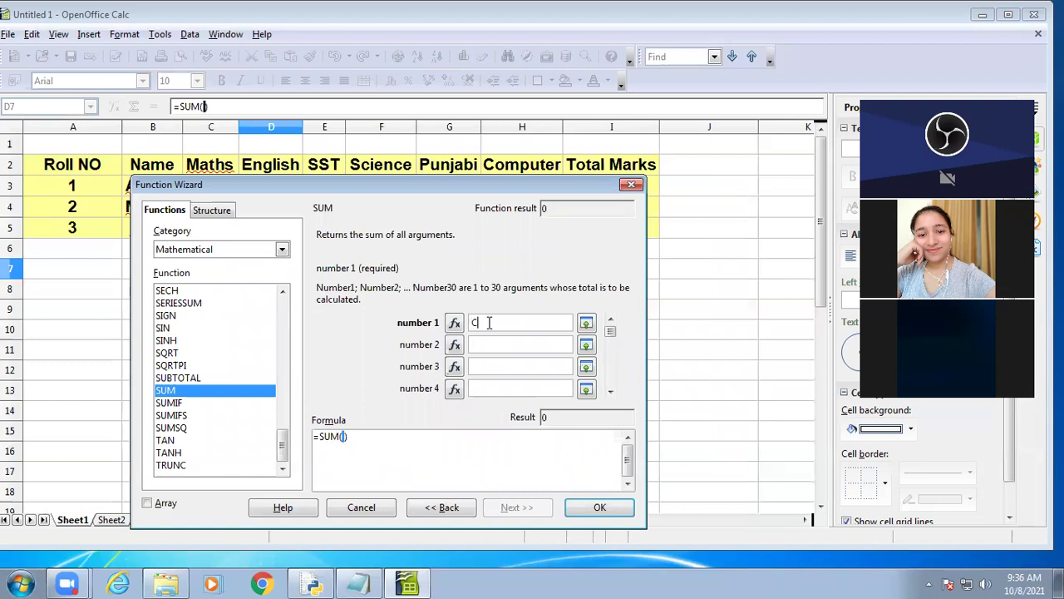
{"action": "type", "text": "3:H3"}
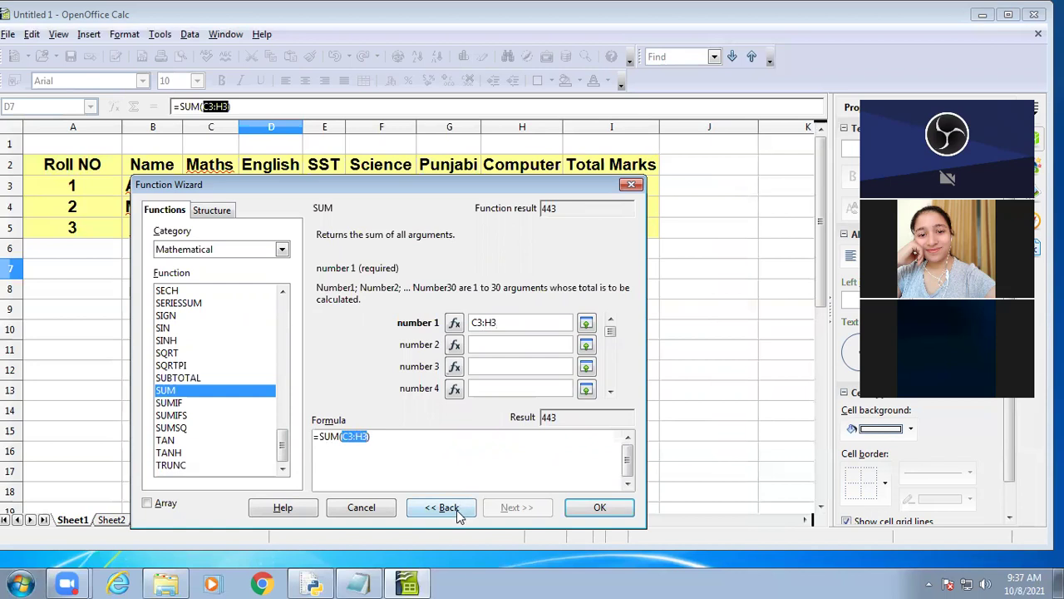
{"action": "left_click", "coordinate": [599, 507]}
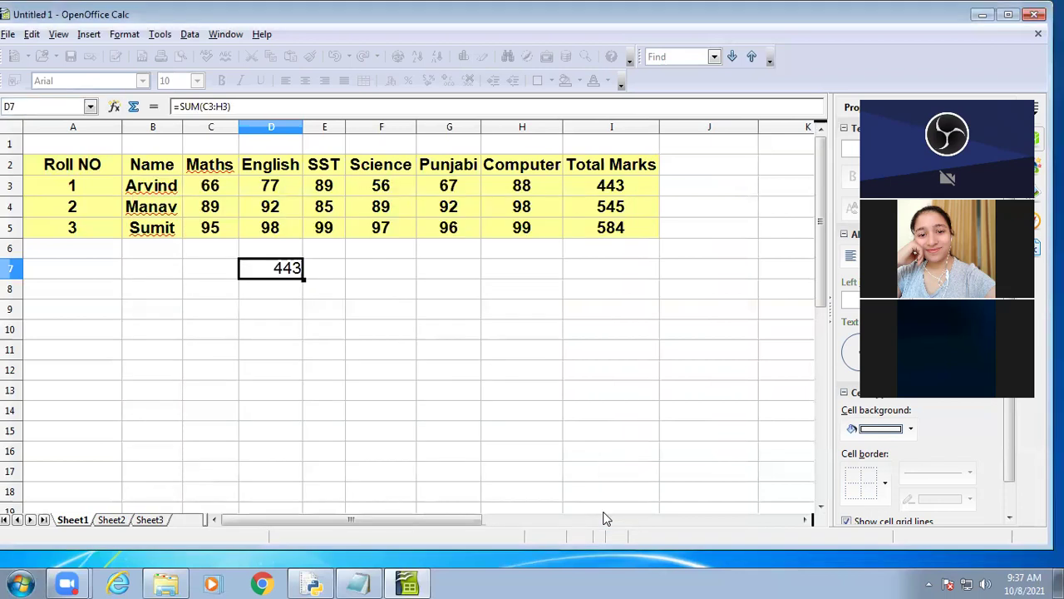
- Compare the formulas and totals in cells I3 and D7
{"action": "left_click", "coordinate": [592, 183]}
{"action": "left_click", "coordinate": [266, 274]}
{"action": "left_click", "coordinate": [620, 190]}
{"action": "left_click", "coordinate": [299, 275]}
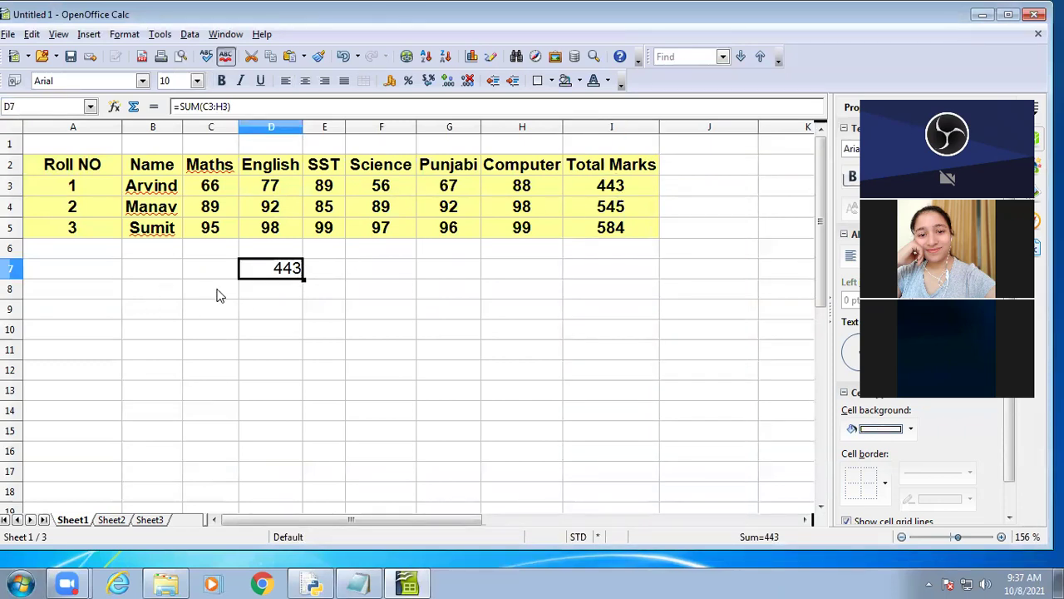
- Clear cell D7 and start a new formula there with the Function Wizard, choosing SUM from the Mathematical category
{"action": "key", "text": "Delete"}
{"action": "left_click", "coordinate": [600, 207]}
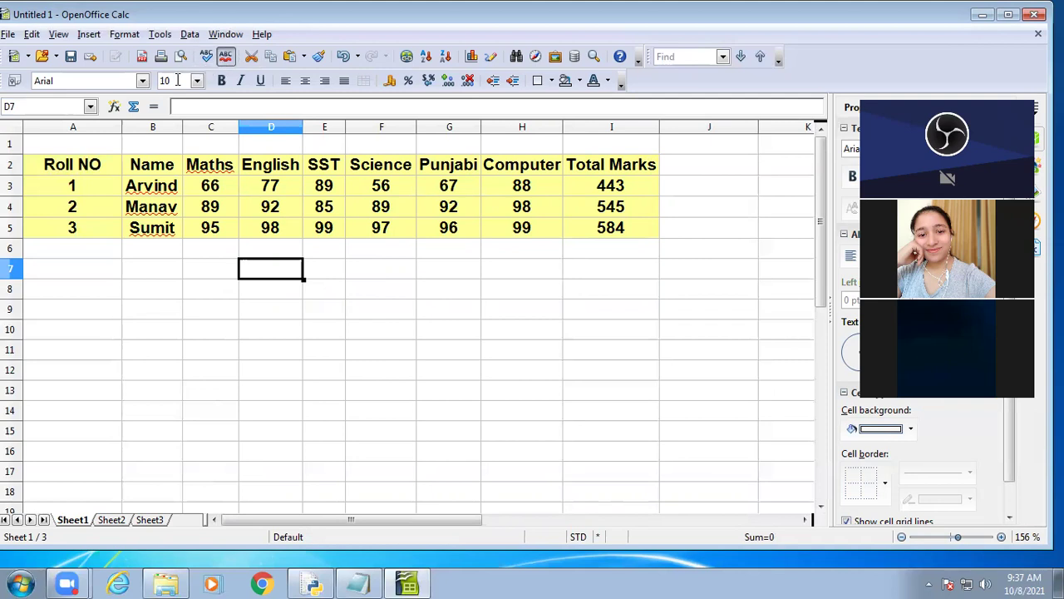
{"action": "left_click", "coordinate": [113, 108]}
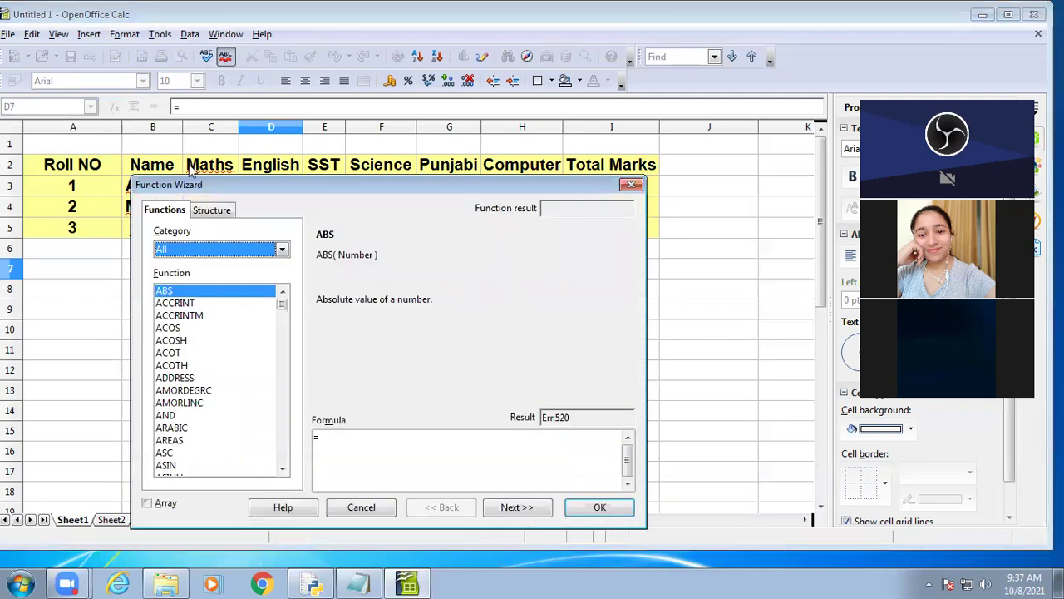
{"action": "left_click_drag", "start_coordinate": [208, 184], "coordinate": [167, 53]}
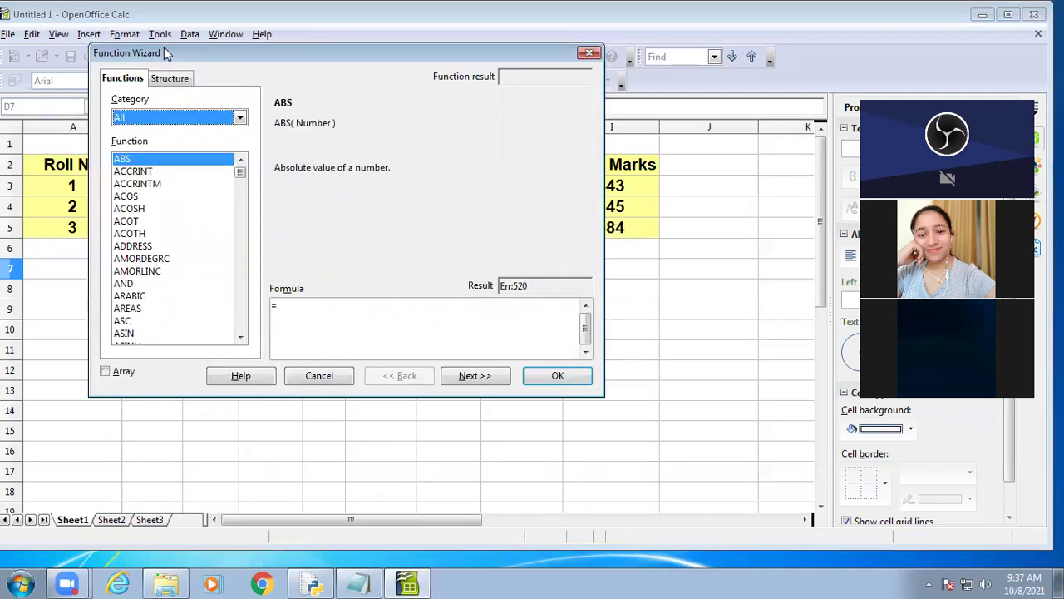
{"action": "key", "text": "s"}
{"action": "key", "text": "m"}
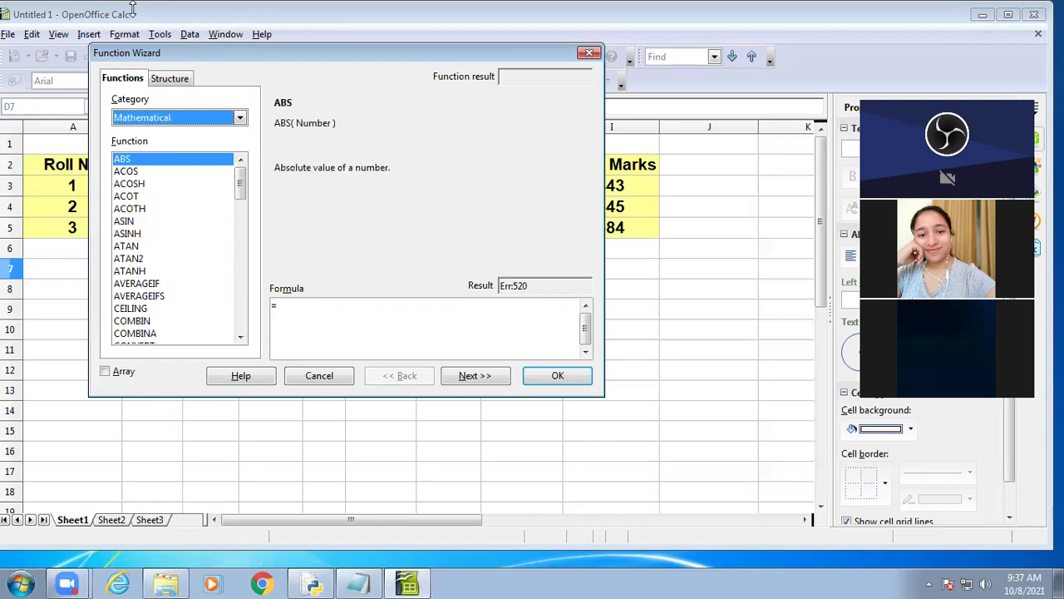
{"action": "left_click_drag", "start_coordinate": [240, 190], "coordinate": [247, 317]}
{"action": "left_click", "coordinate": [122, 273]}
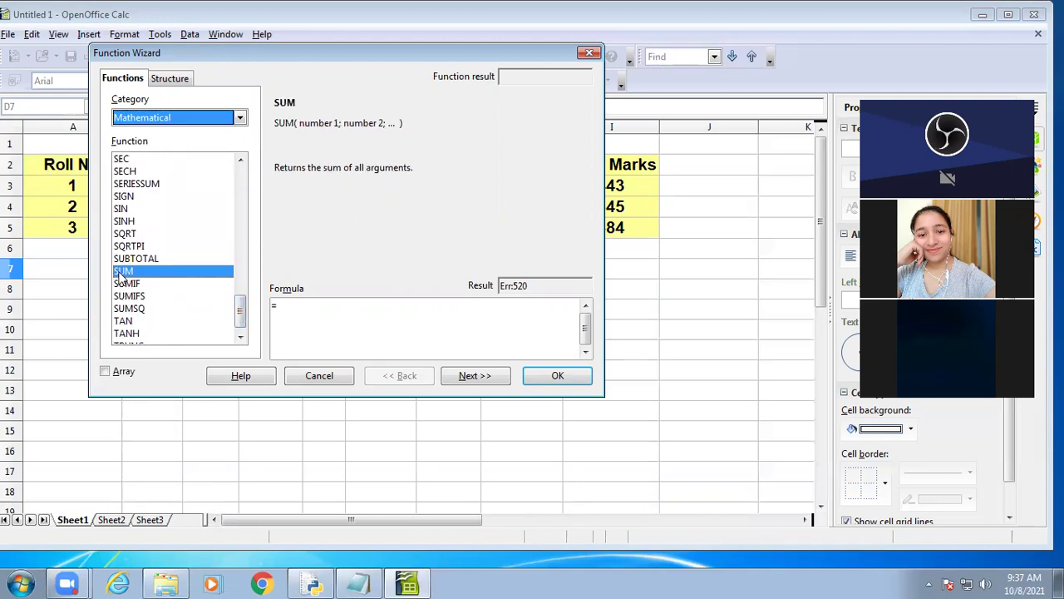
{"action": "left_click", "coordinate": [121, 277]}
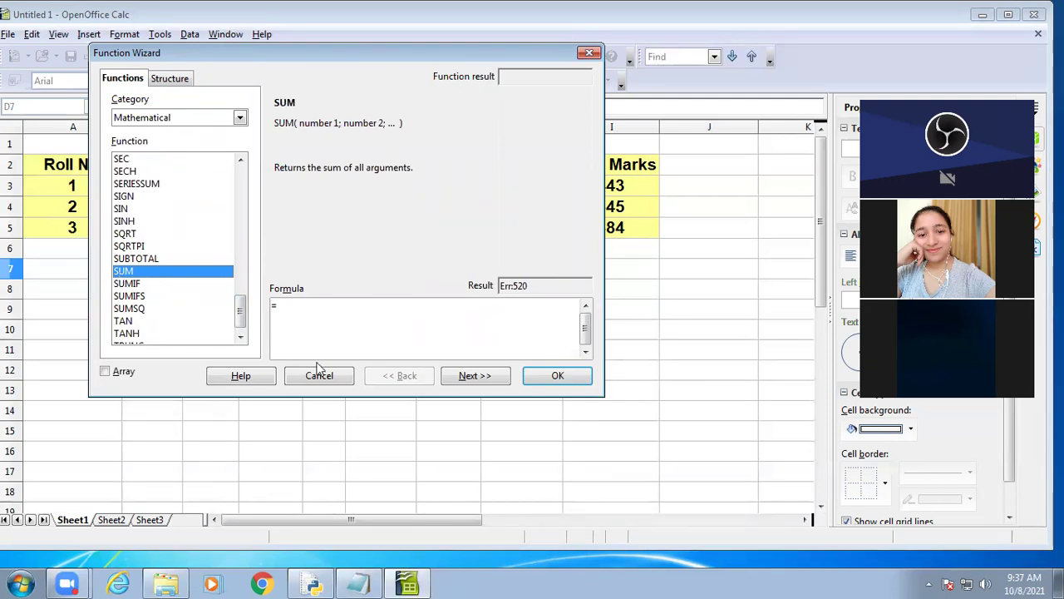
{"action": "left_click", "coordinate": [475, 376]}
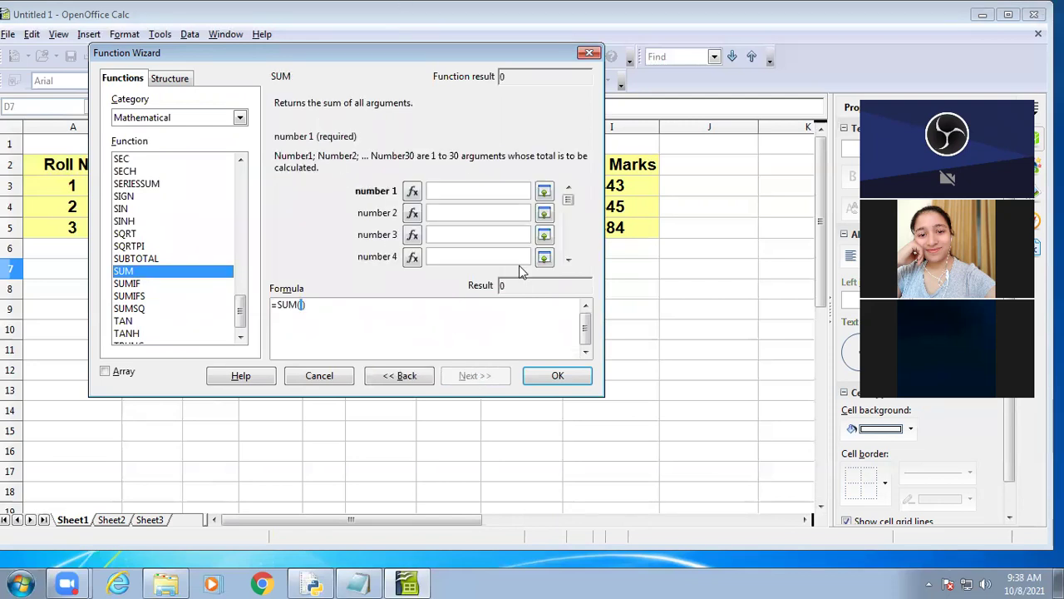
- Set the SUM function's first three arguments to 10, 20 and 30 and insert the formula into D7
{"action": "left_click", "coordinate": [486, 191]}
{"action": "type", "text": "10"}
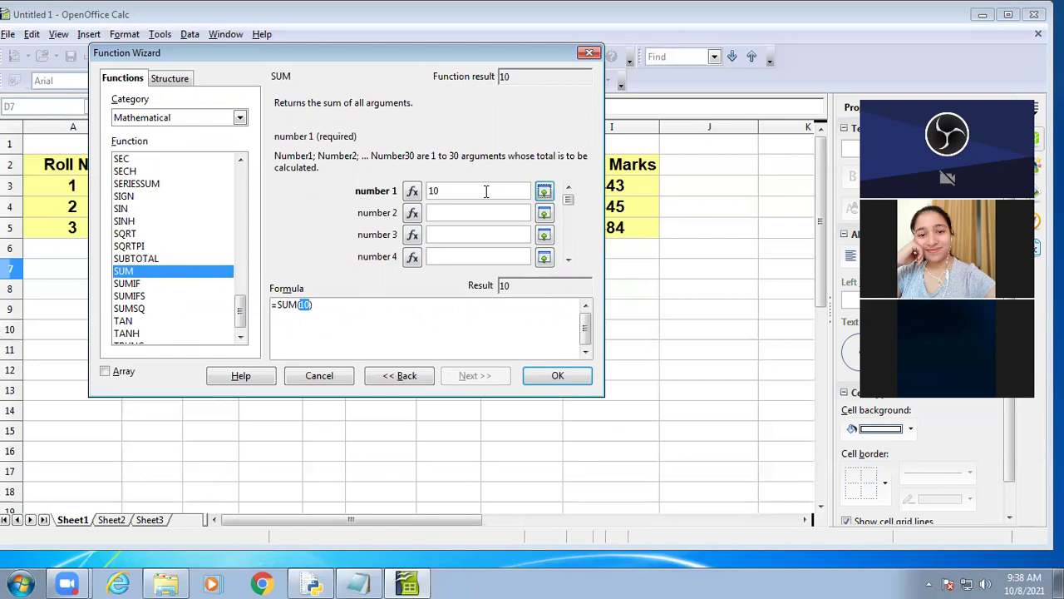
{"action": "left_click", "coordinate": [495, 213]}
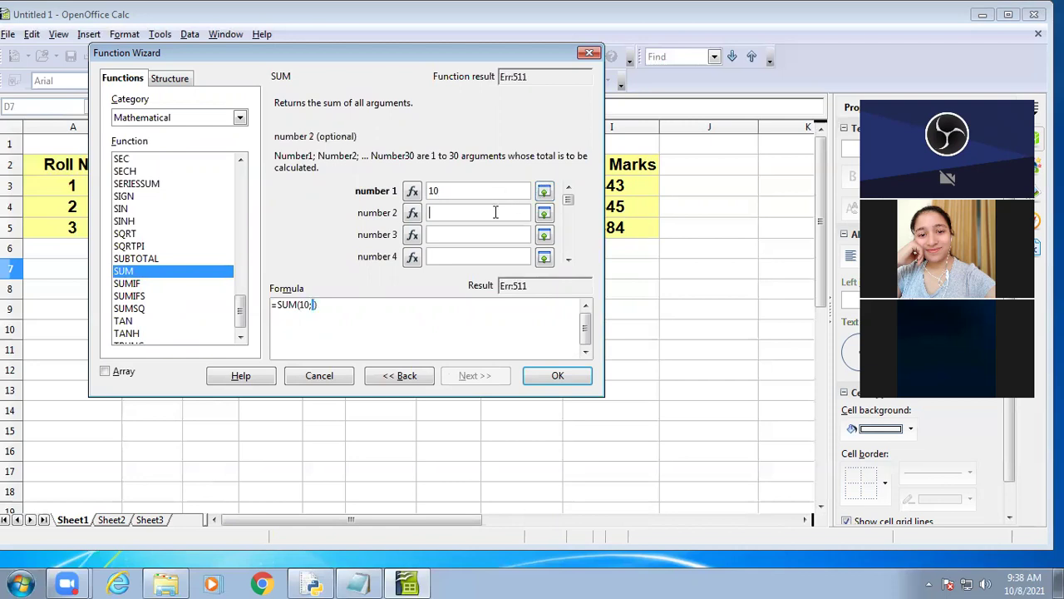
{"action": "type", "text": "20"}
{"action": "left_click", "coordinate": [467, 235]}
{"action": "type", "text": "30"}
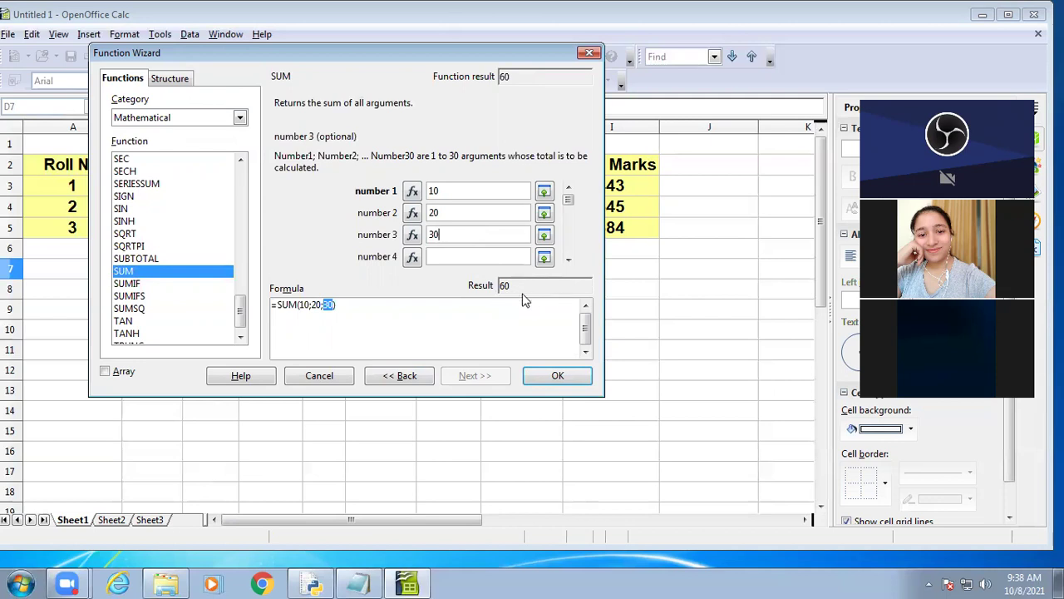
{"action": "left_click", "coordinate": [558, 379]}
{"action": "left_click", "coordinate": [558, 377]}
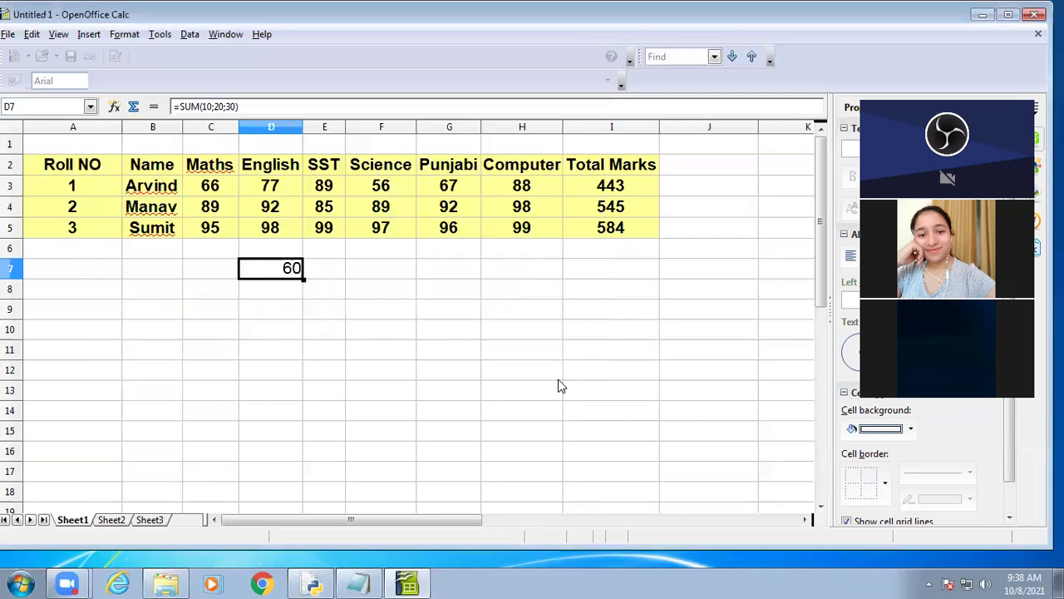
- Examine the SUM formula inside cell D7 and leave the cell without changing it
{"action": "double_click", "coordinate": [288, 272]}
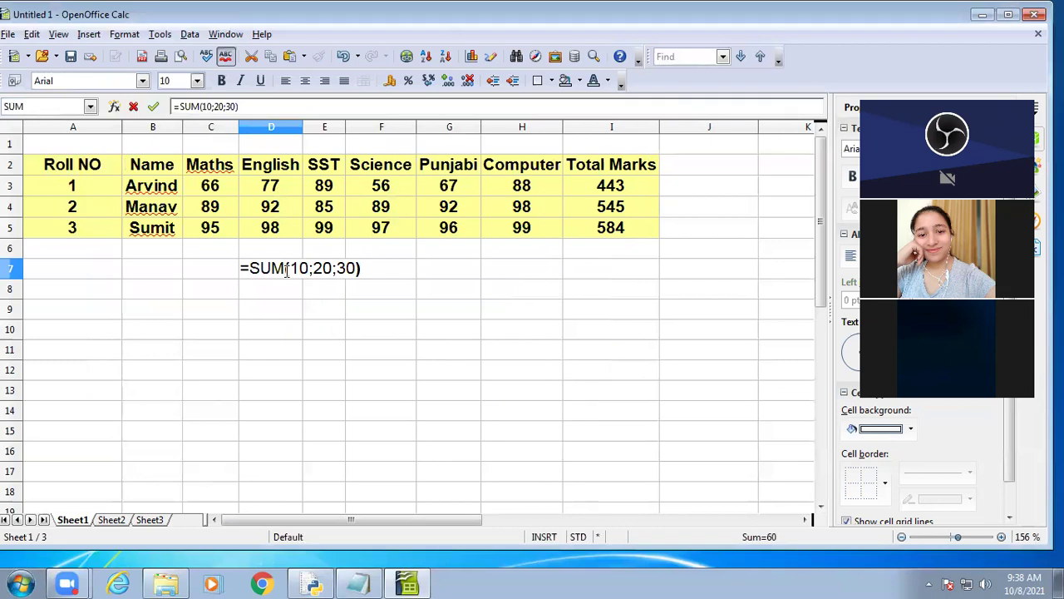
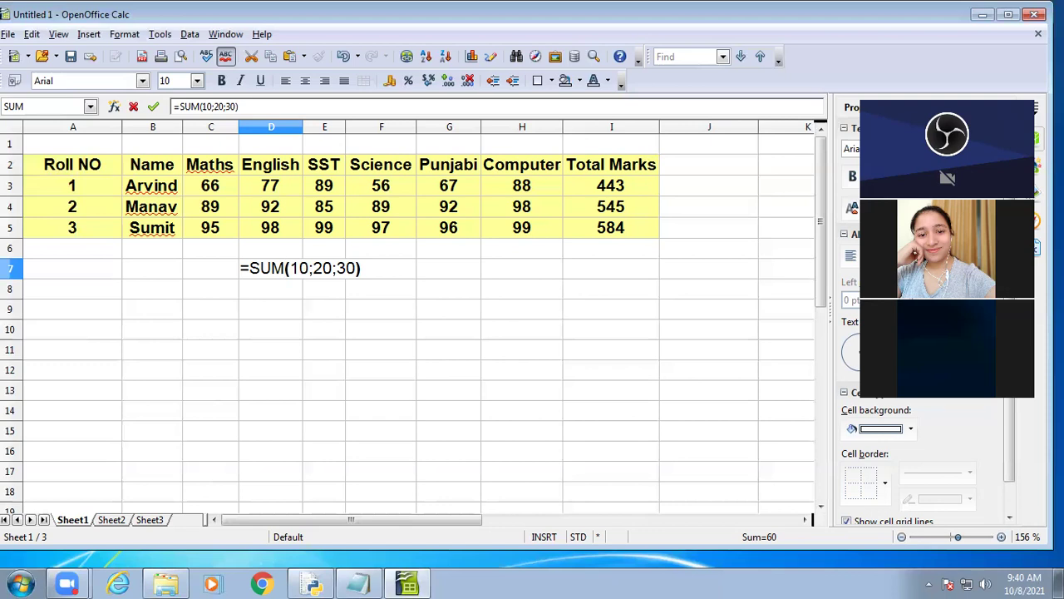
{"action": "left_click", "coordinate": [392, 289]}
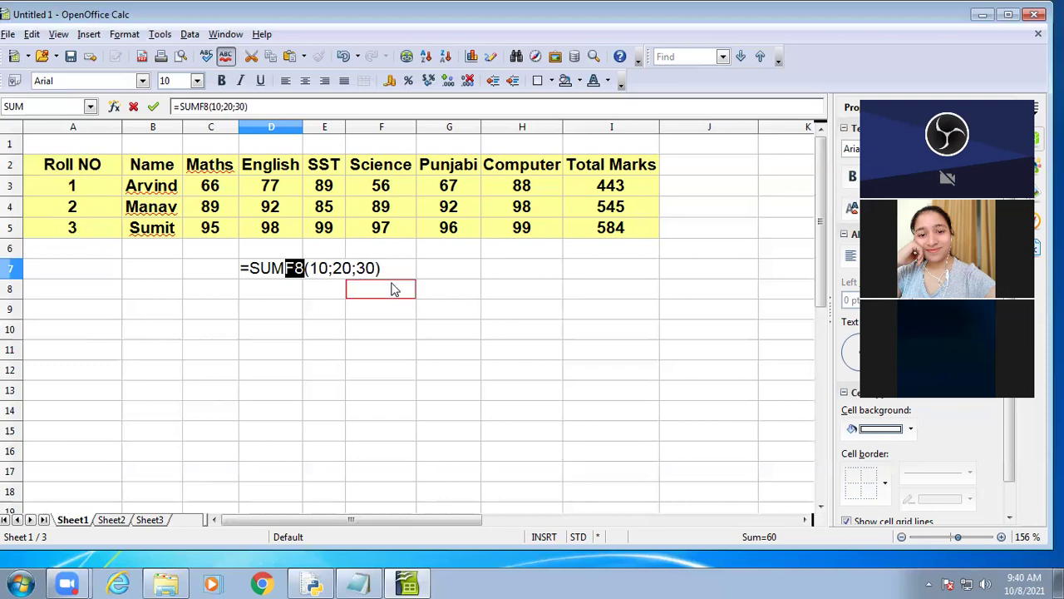
{"action": "key", "text": "Escape"}
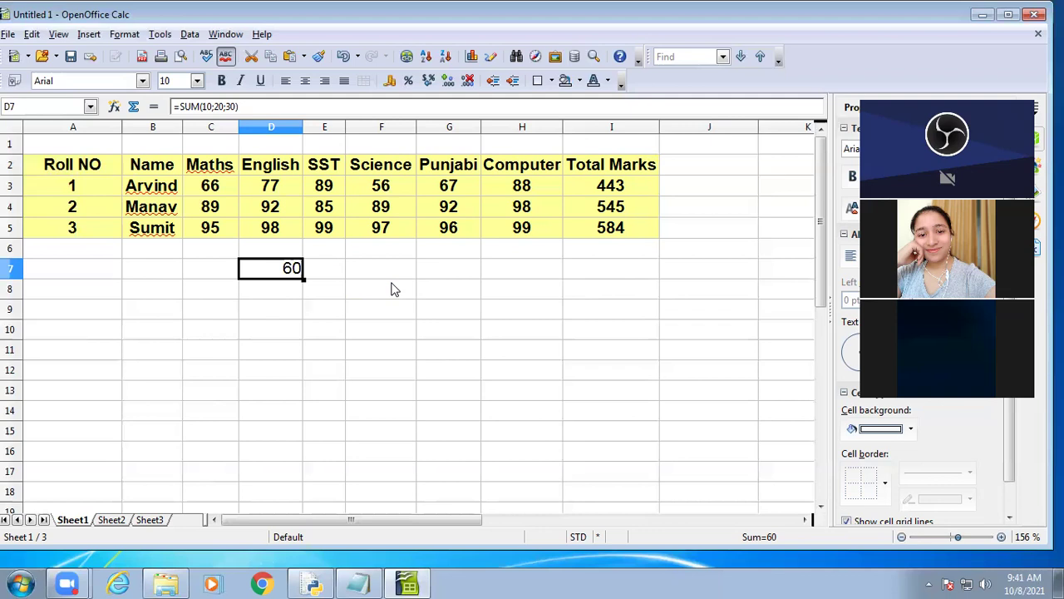
- Switch to the Notepad window, replace its text with the example formula =A1+A2-A3 and highlight it
{"action": "left_click", "coordinate": [358, 582]}
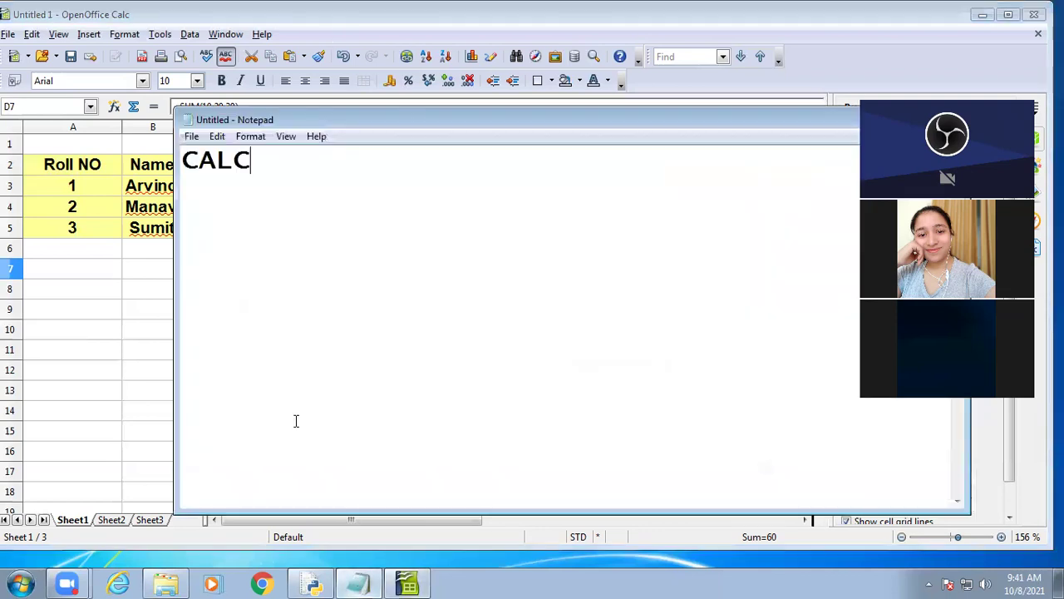
{"action": "left_click_drag", "start_coordinate": [279, 167], "coordinate": [130, 158]}
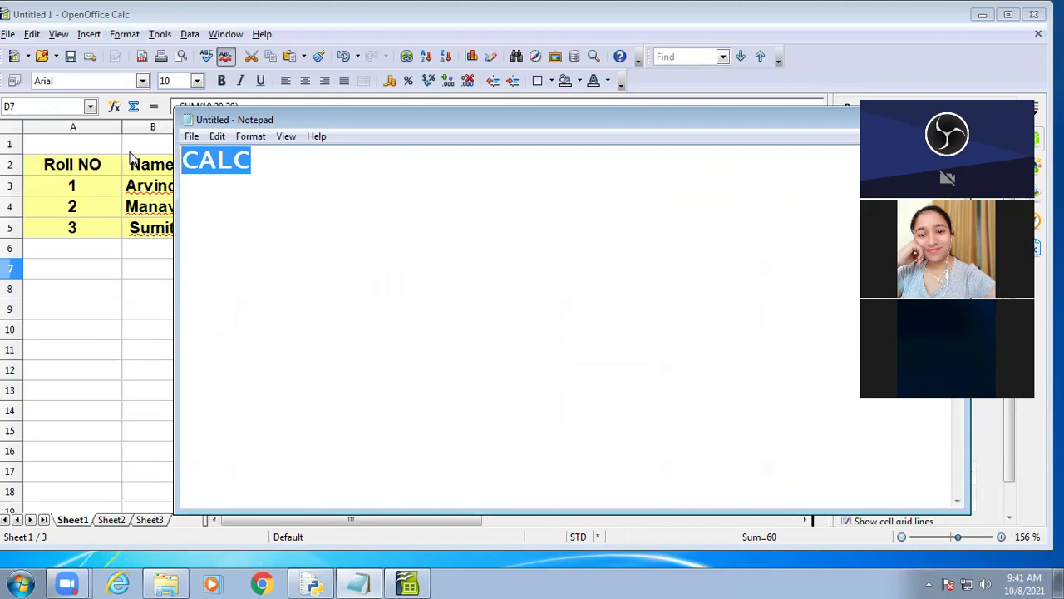
{"action": "type", "text": "="}
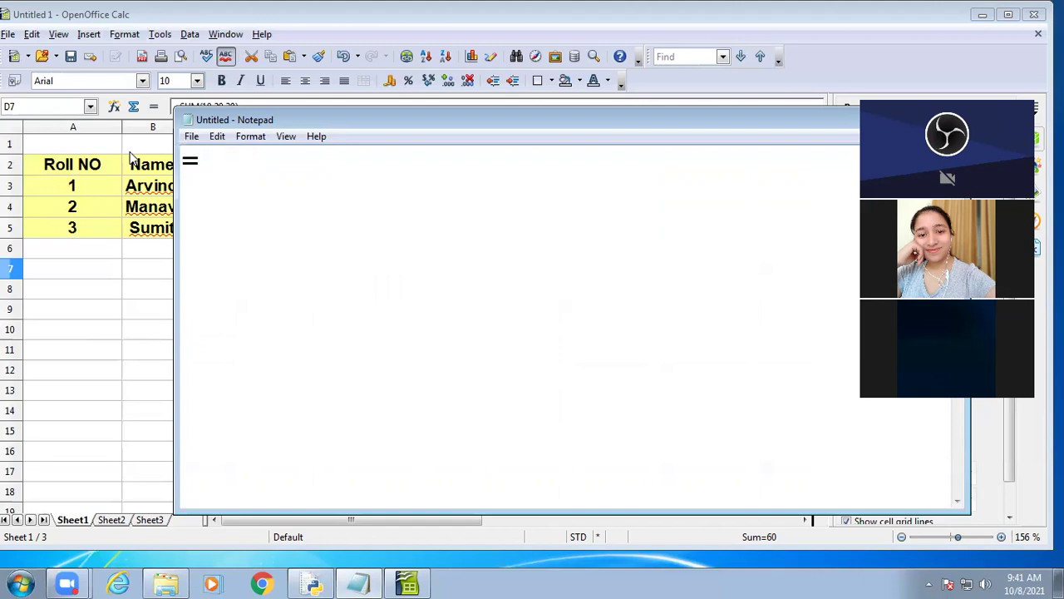
{"action": "type", "text": "A1+A2-A3"}
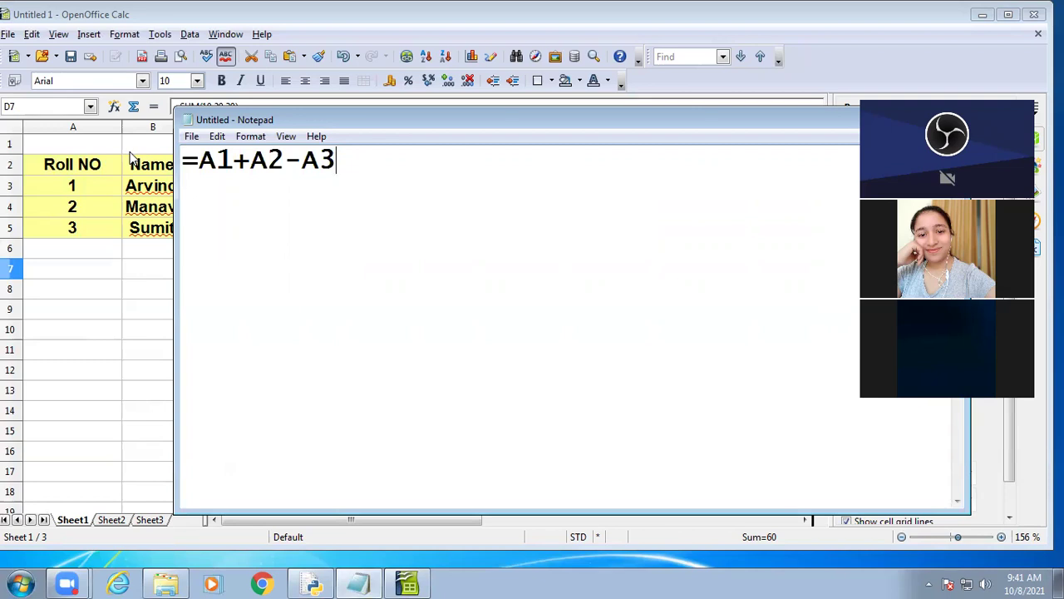
{"action": "left_click_drag", "start_coordinate": [370, 156], "coordinate": [168, 153]}
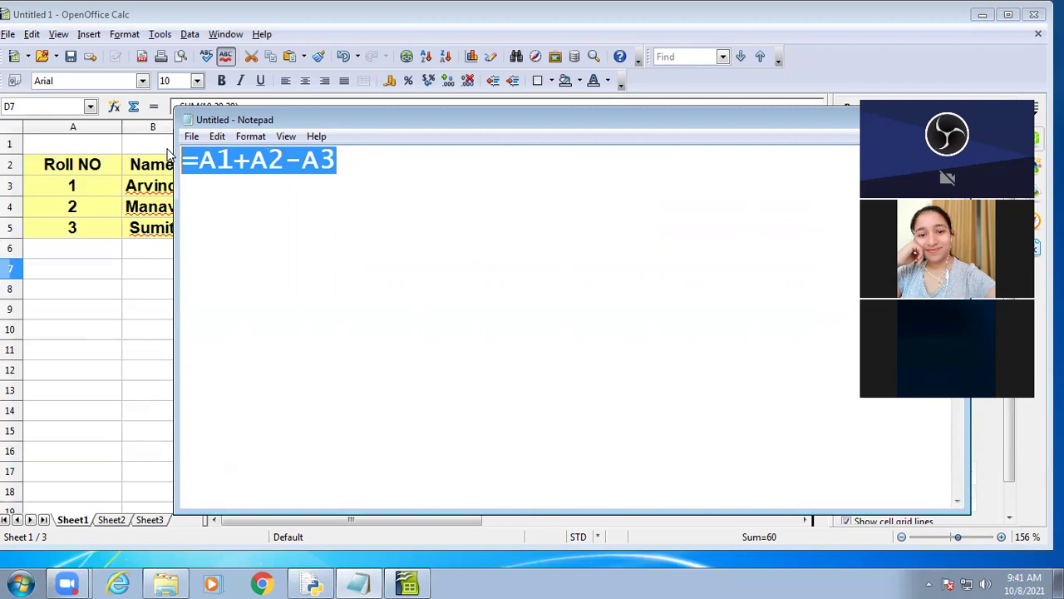
- Add the example =sum(A1:A4) on a second line and highlight its range argument
{"action": "left_click", "coordinate": [365, 148]}
{"action": "key", "text": "Return"}
{"action": "type", "text": "=sum("}
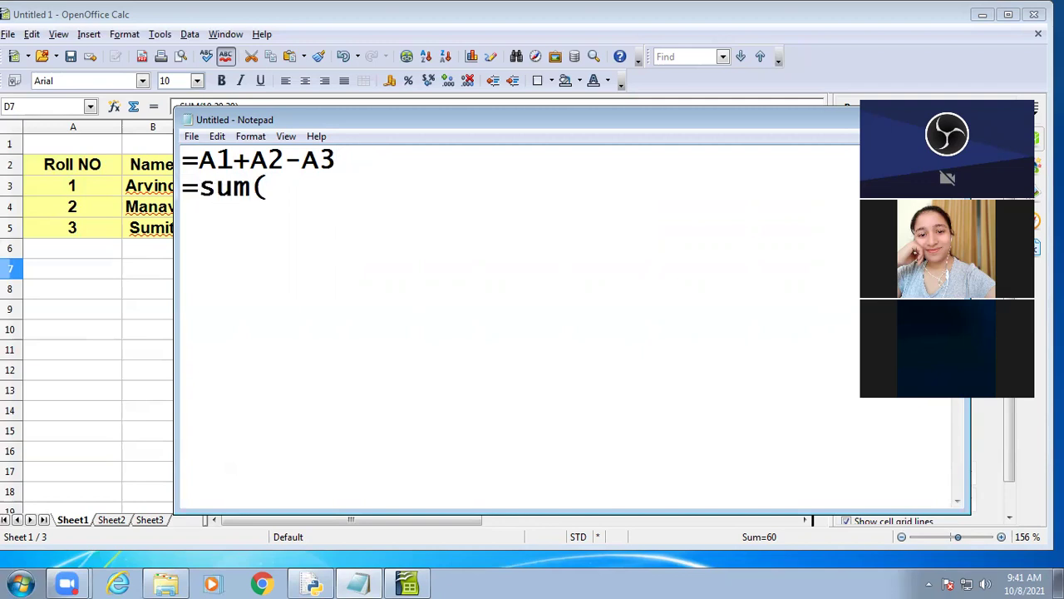
{"action": "type", "text": "A1:A4)"}
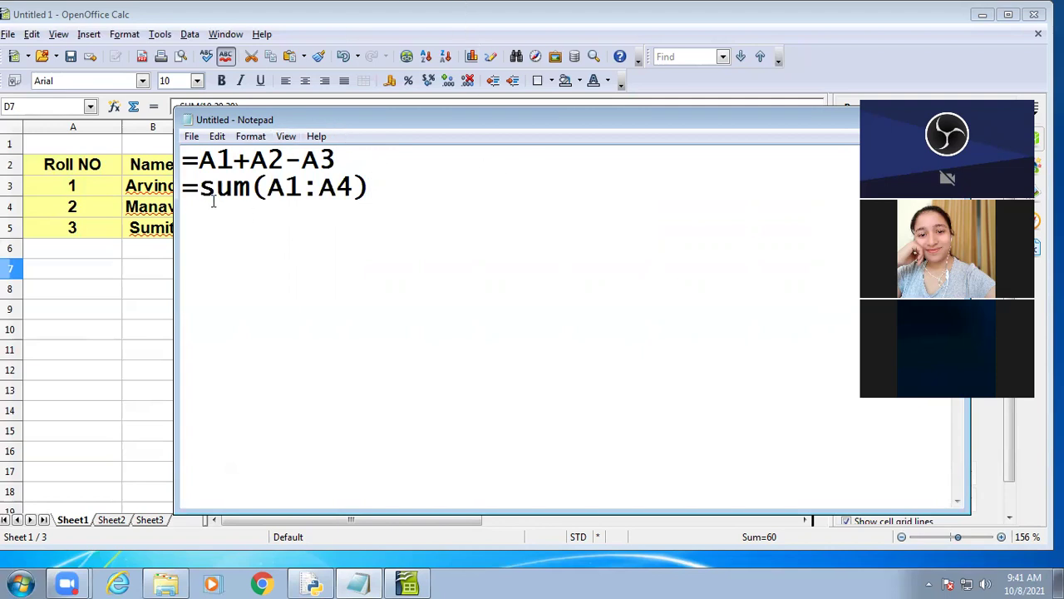
{"action": "left_click_drag", "start_coordinate": [266, 187], "coordinate": [360, 184]}
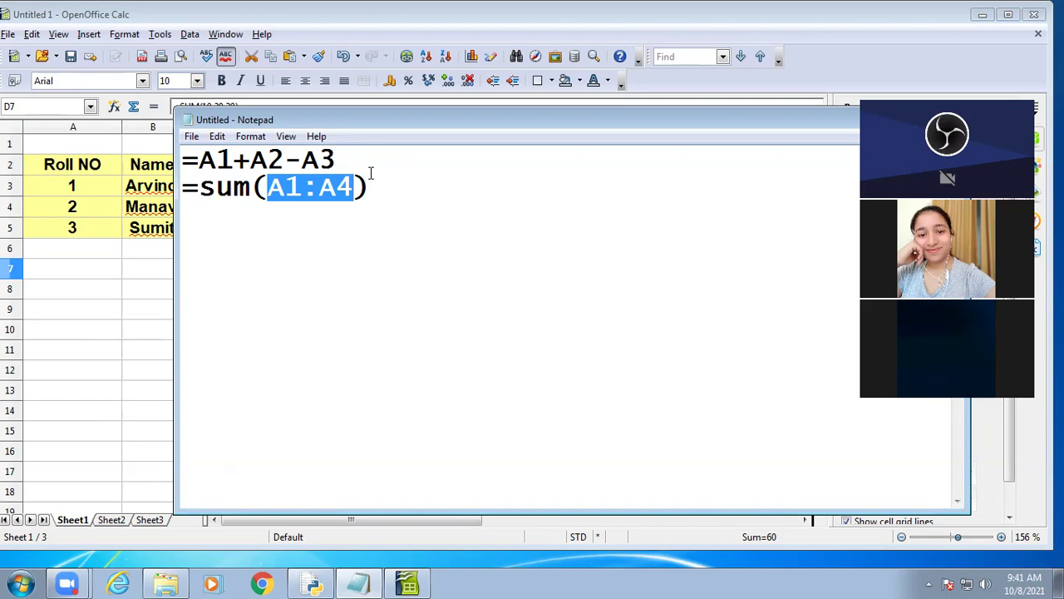
{"action": "left_click_drag", "start_coordinate": [266, 188], "coordinate": [358, 188]}
{"action": "left_click", "coordinate": [383, 179]}
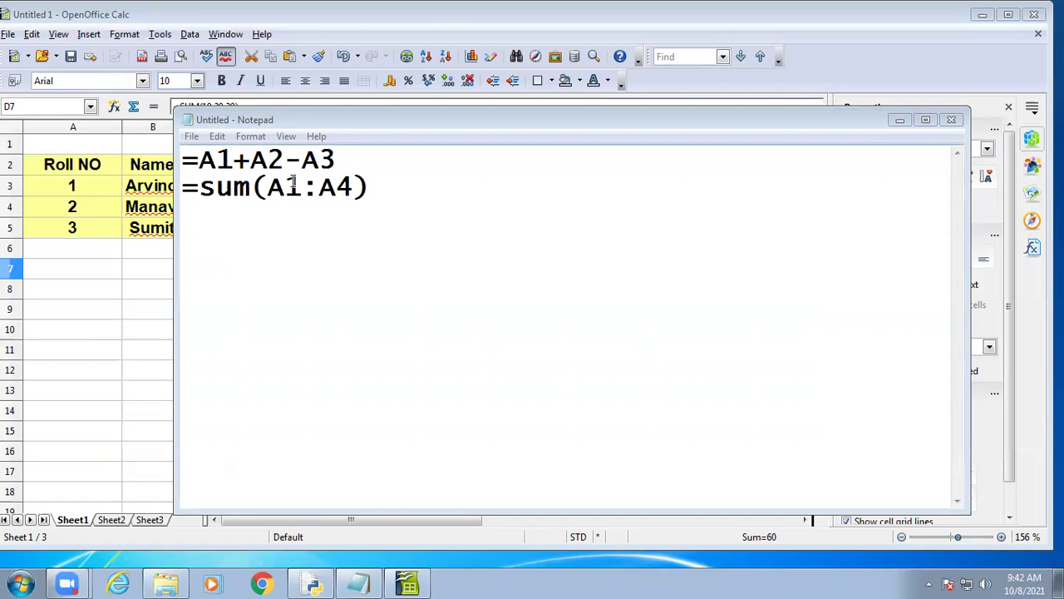
- Add a third line reading "COnstent" and replace the range in the sum example with the constant 10
{"action": "left_click", "coordinate": [375, 190]}
{"action": "key", "text": "Return"}
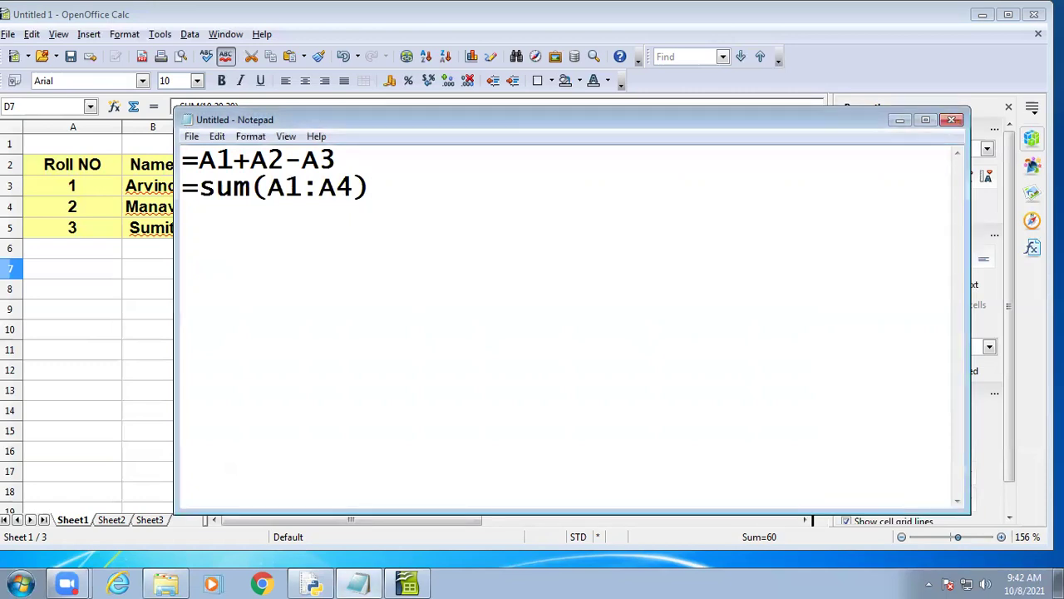
{"action": "type", "text": "Constent"}
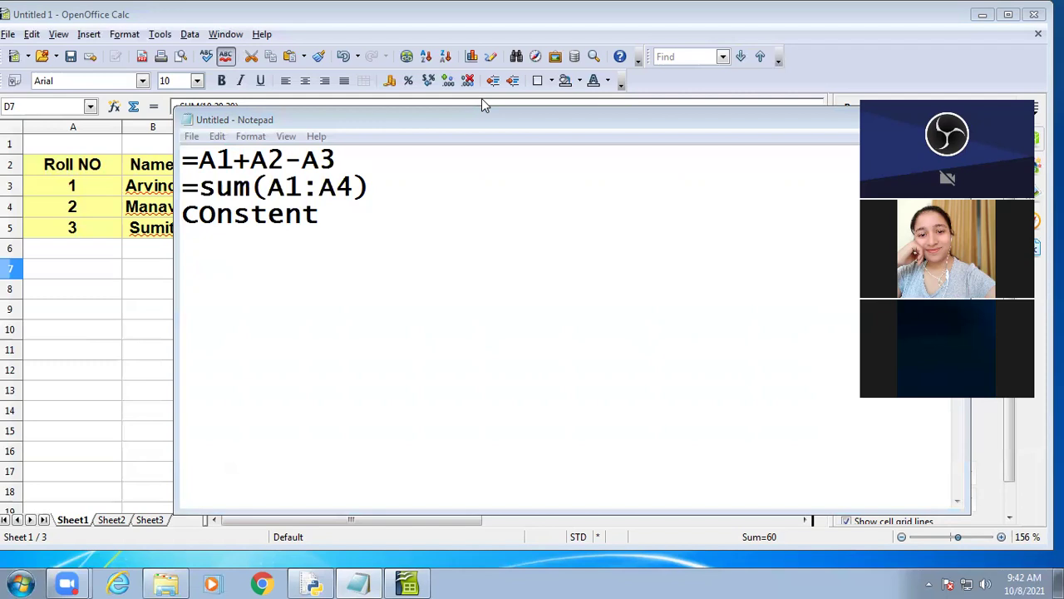
{"action": "left_click", "coordinate": [320, 210]}
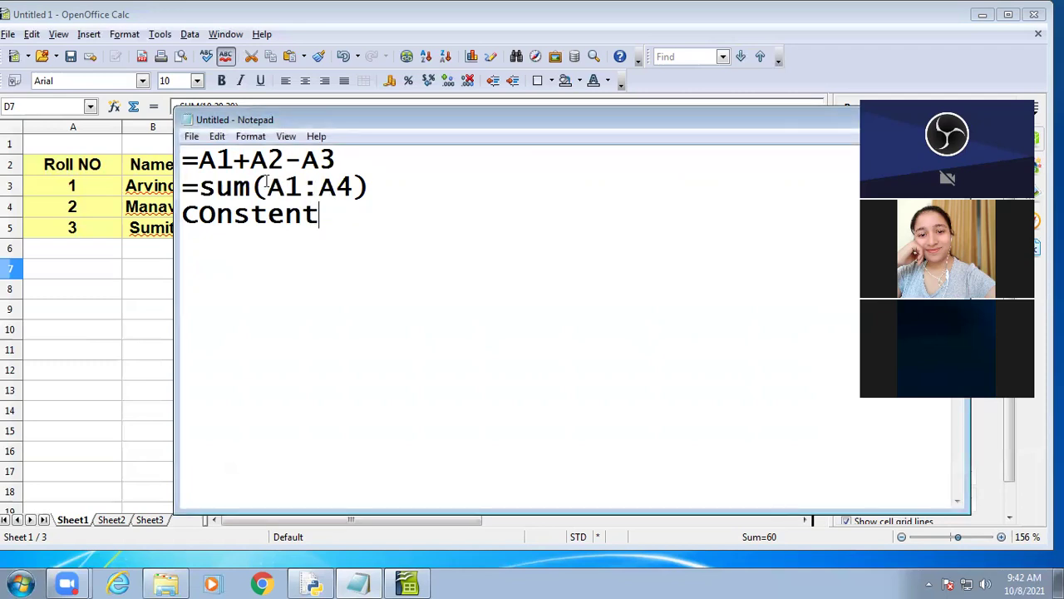
{"action": "left_click_drag", "start_coordinate": [266, 186], "coordinate": [353, 188]}
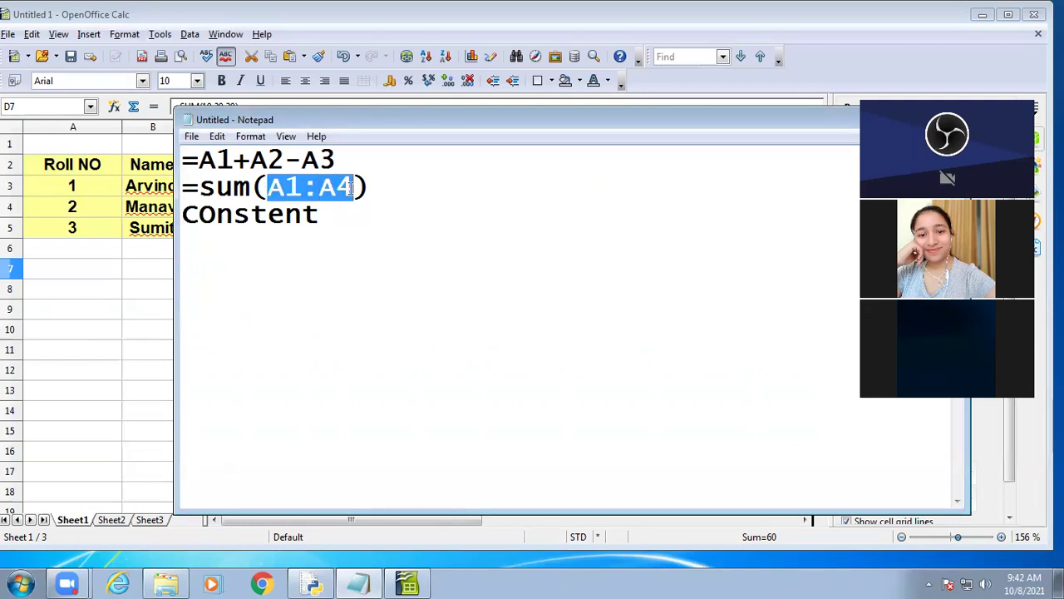
{"action": "type", "text": "10"}
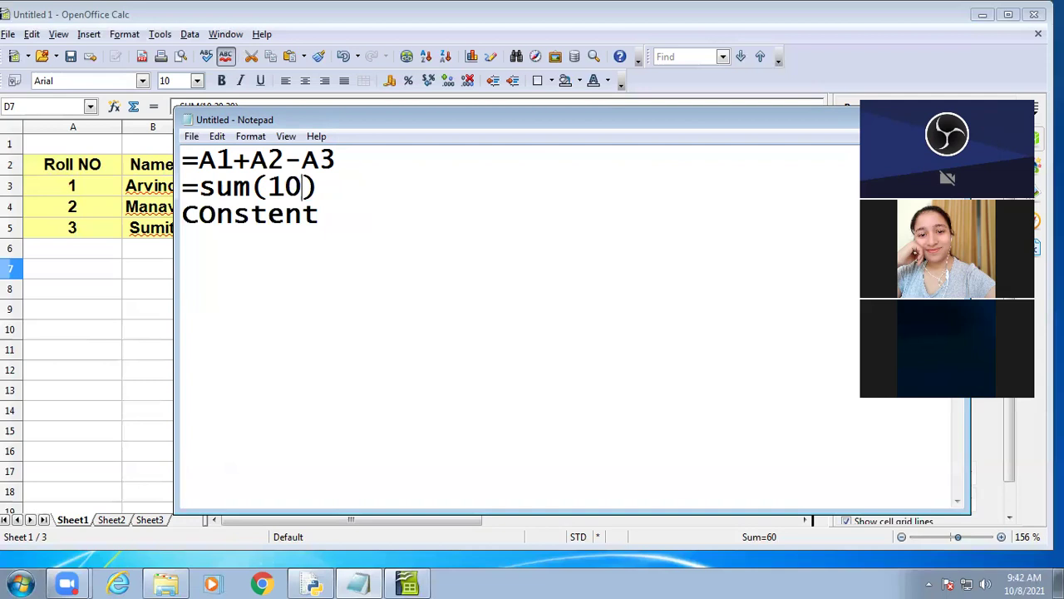
- Replace the third line with "Cell ref" and add A1 as the second argument of the sum example
{"action": "left_click", "coordinate": [335, 214]}
{"action": "left_click_drag", "start_coordinate": [335, 213], "coordinate": [187, 216]}
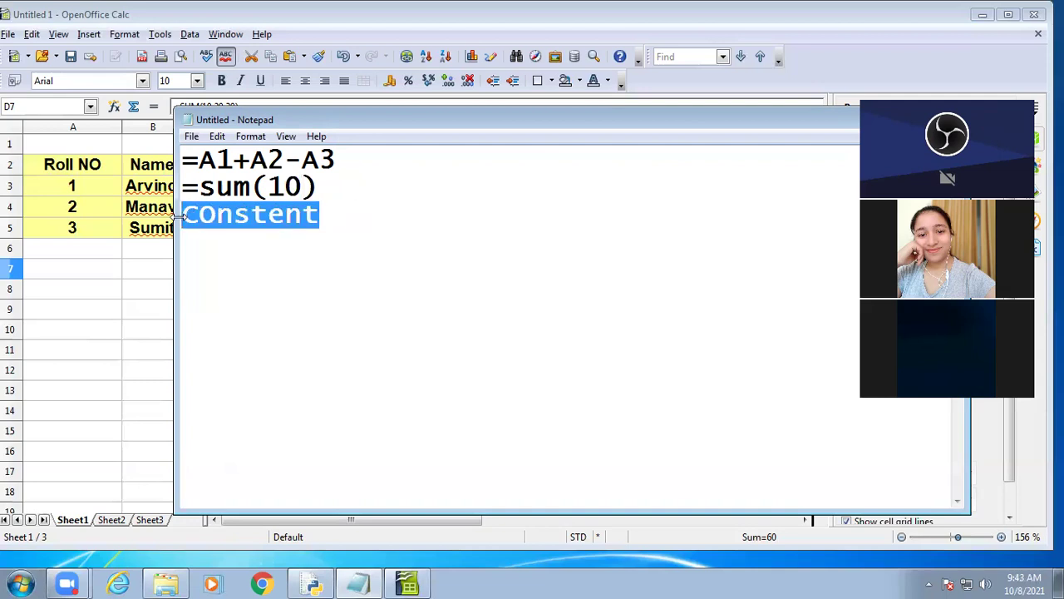
{"action": "type", "text": "Cell refe"}
{"action": "key", "text": "BackSpace"}
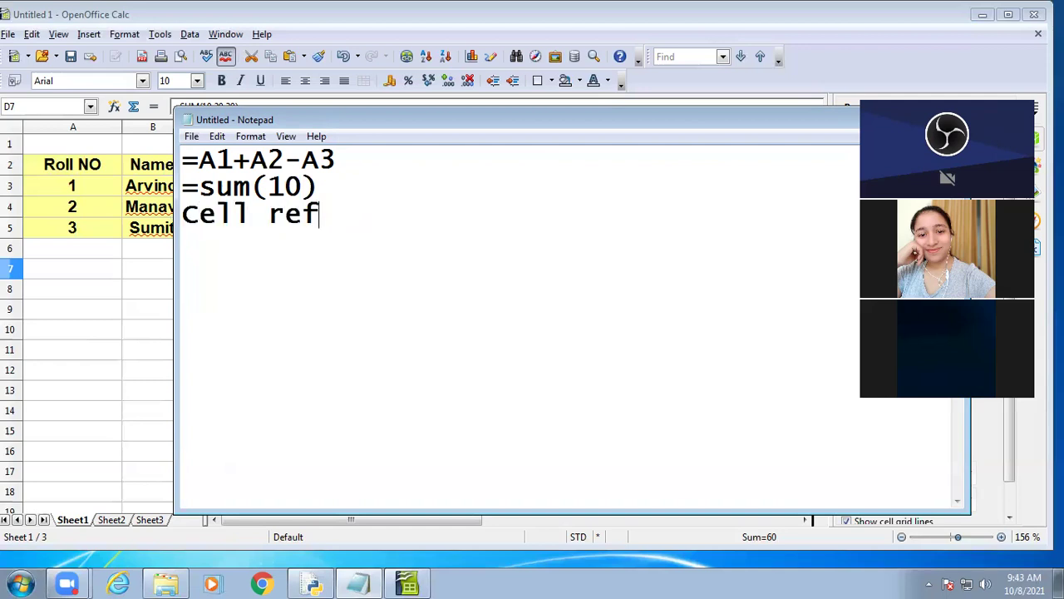
{"action": "left_click", "coordinate": [304, 186]}
{"action": "type", "text": ",A"}
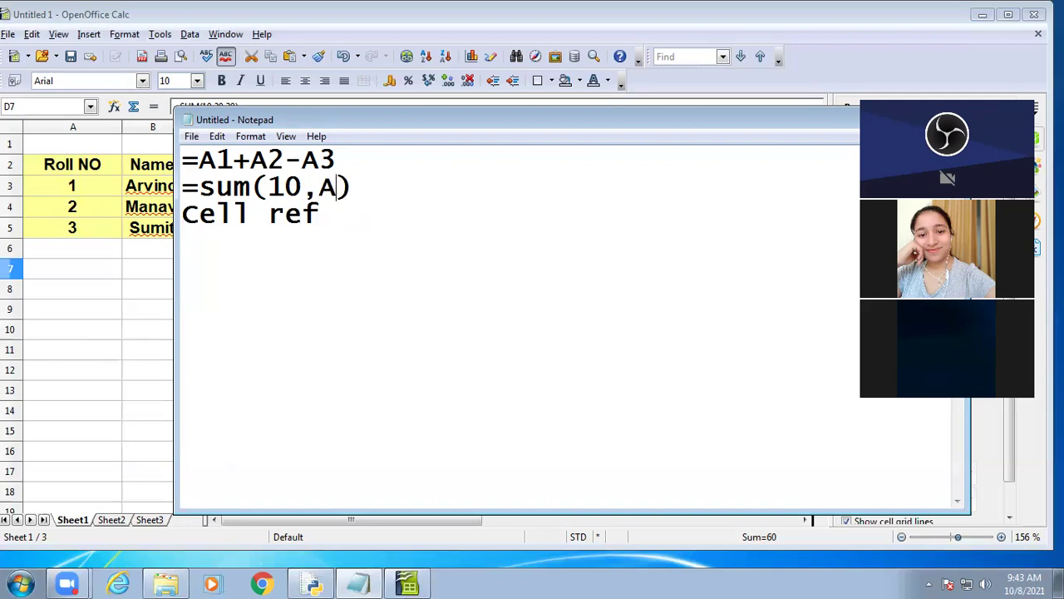
{"action": "type", "text": "1"}
- Add a fourth line reading "range" and append B1:B3 as the third argument of the sum example
{"action": "left_click", "coordinate": [330, 226]}
{"action": "key", "text": "Return"}
{"action": "type", "text": "range"}
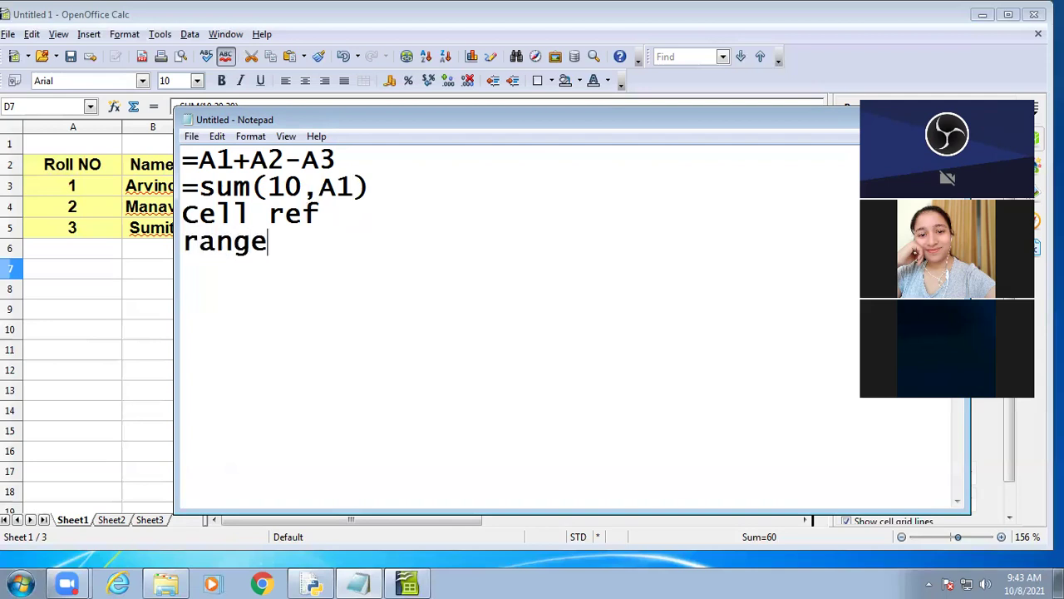
{"action": "left_click", "coordinate": [352, 187]}
{"action": "type", "text": ",B1:"}
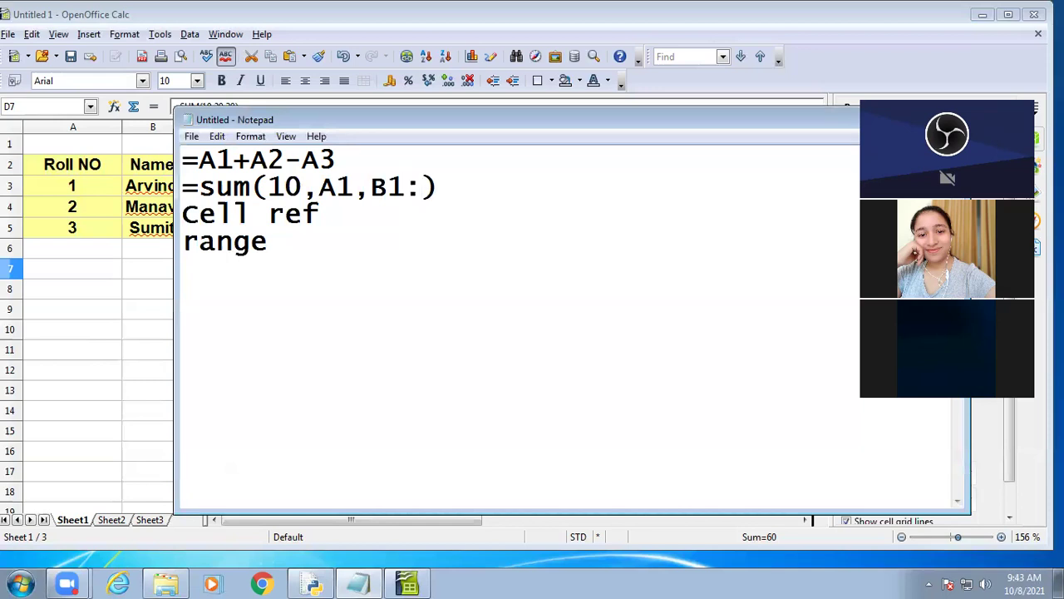
{"action": "type", "text": "B3"}
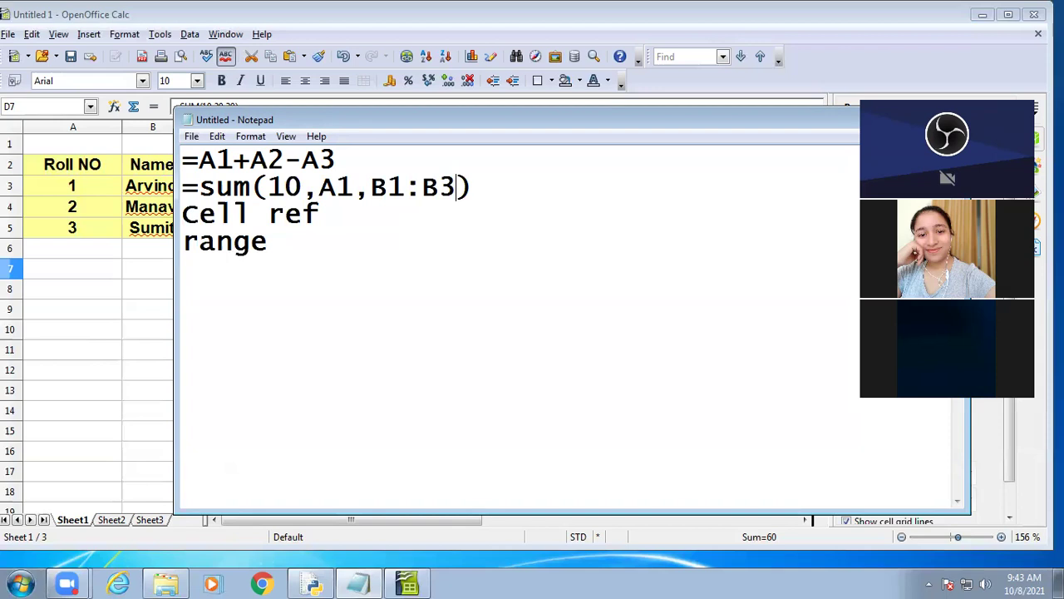
- Highlight the constant, range and cell reference arguments of the sum example one at a time
{"action": "left_click_drag", "start_coordinate": [267, 186], "coordinate": [301, 186]}
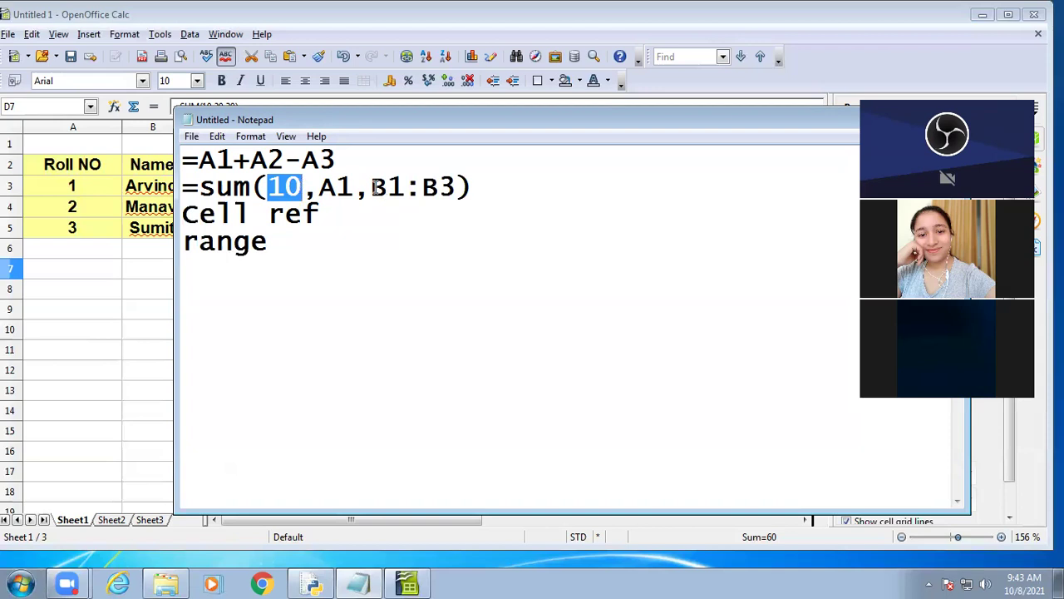
{"action": "left_click_drag", "start_coordinate": [370, 187], "coordinate": [453, 186]}
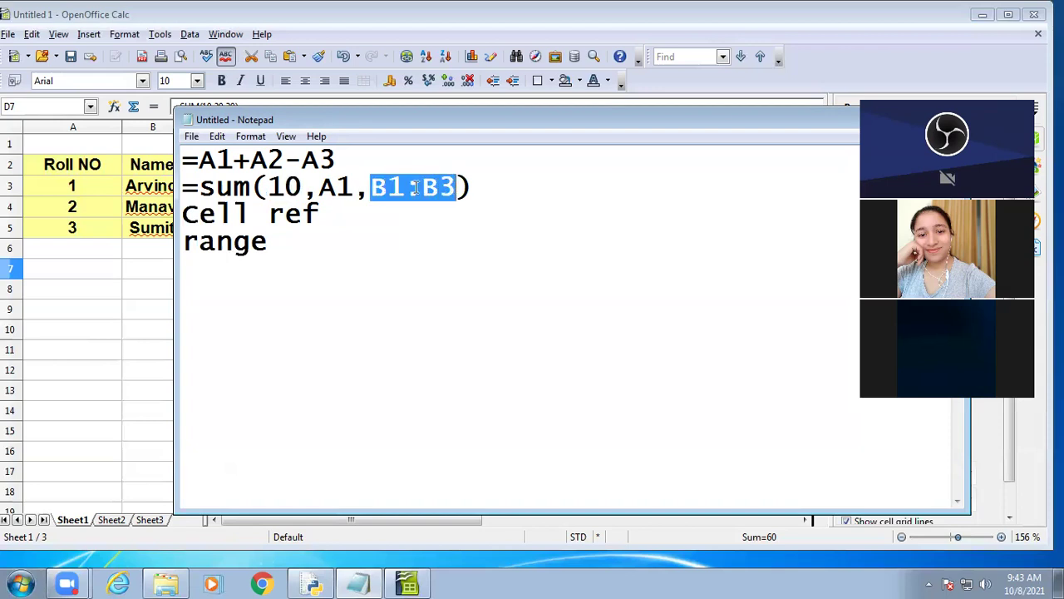
{"action": "left_click_drag", "start_coordinate": [318, 186], "coordinate": [354, 186]}
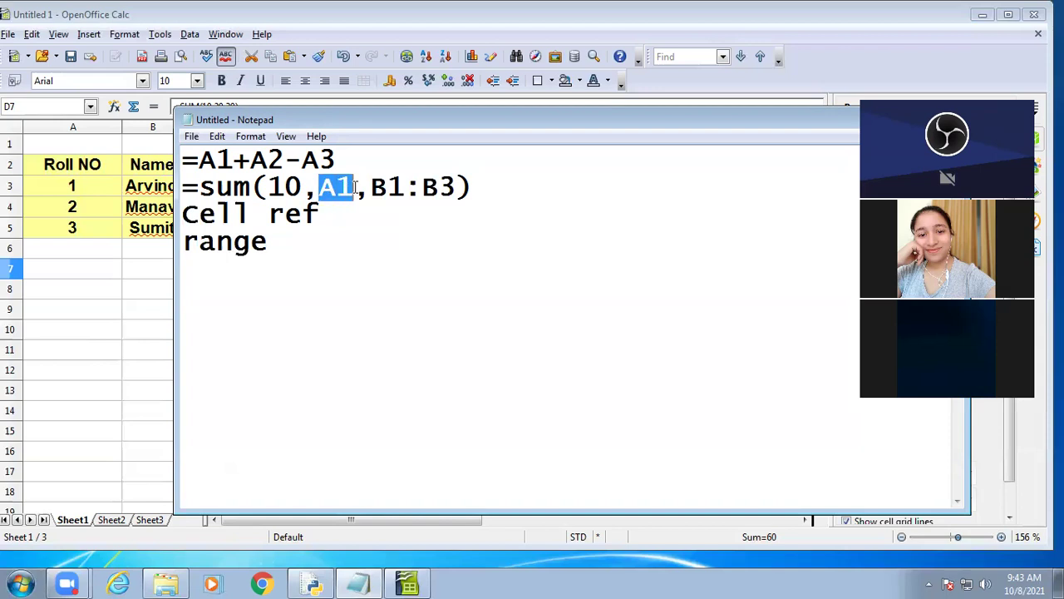
{"action": "left_click_drag", "start_coordinate": [275, 187], "coordinate": [297, 186]}
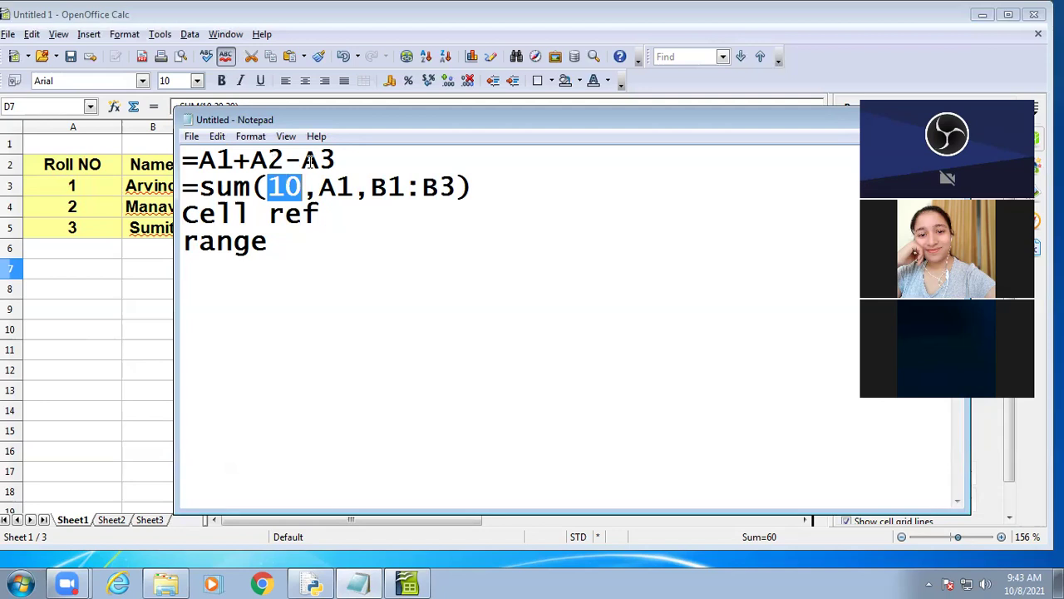
- Append +A1:A6 to the end of the formula on the first line
{"action": "left_click", "coordinate": [350, 162]}
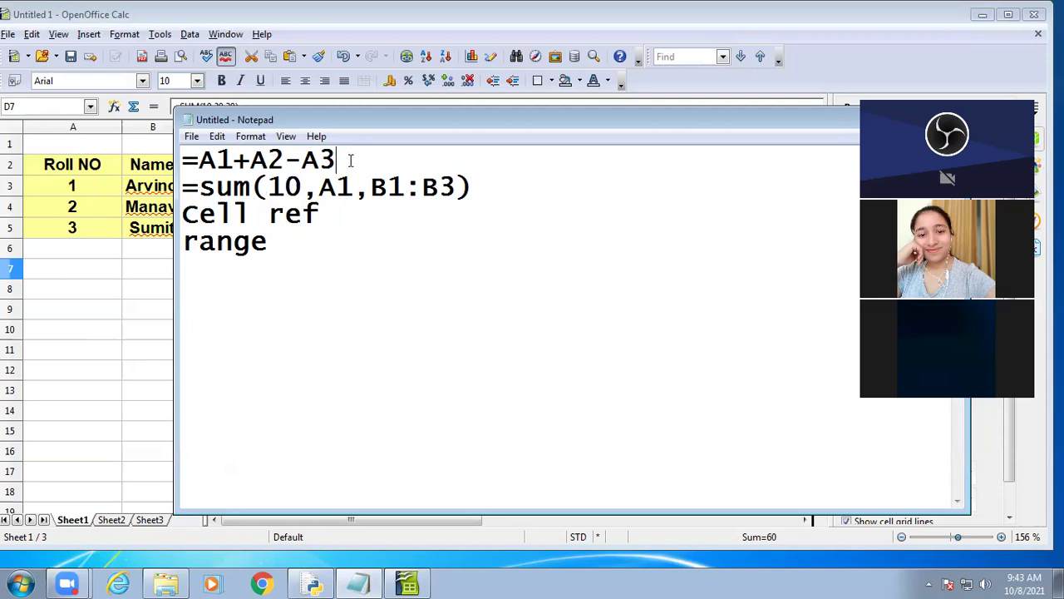
{"action": "type", "text": "+A"}
{"action": "type", "text": "1:"}
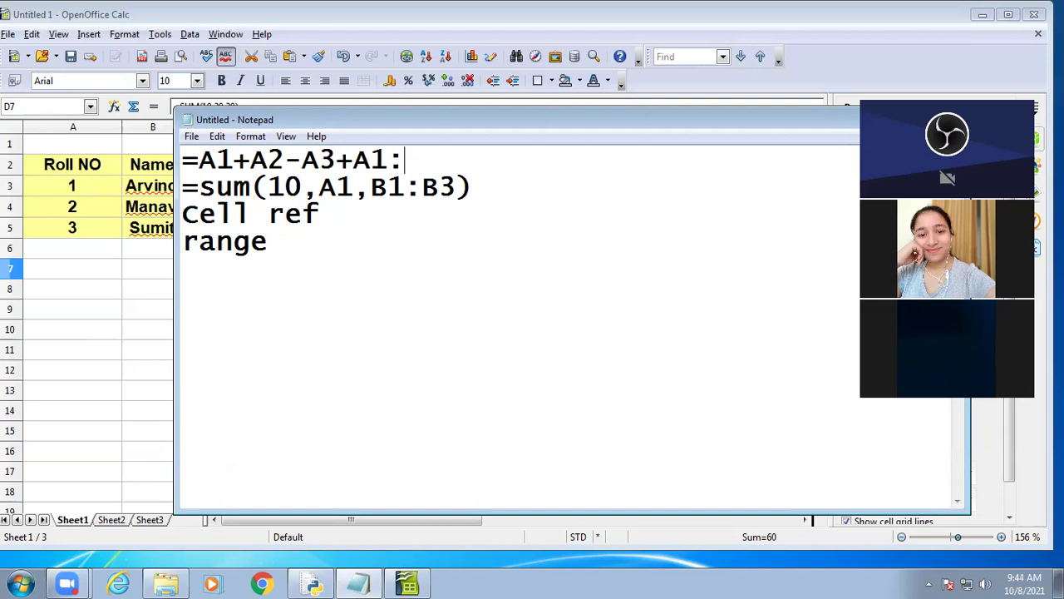
{"action": "type", "text": "A6"}
- Try add as the function name in the second line's example, and restore it to sum
{"action": "left_click_drag", "start_coordinate": [181, 188], "coordinate": [488, 195]}
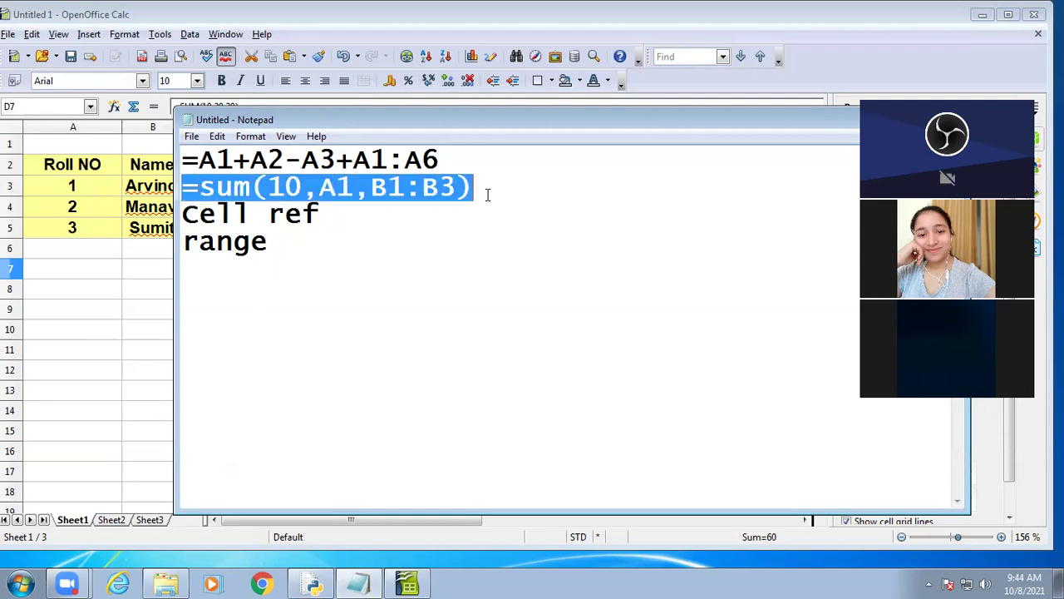
{"action": "left_click", "coordinate": [200, 187]}
{"action": "left_click_drag", "start_coordinate": [200, 187], "coordinate": [248, 187]}
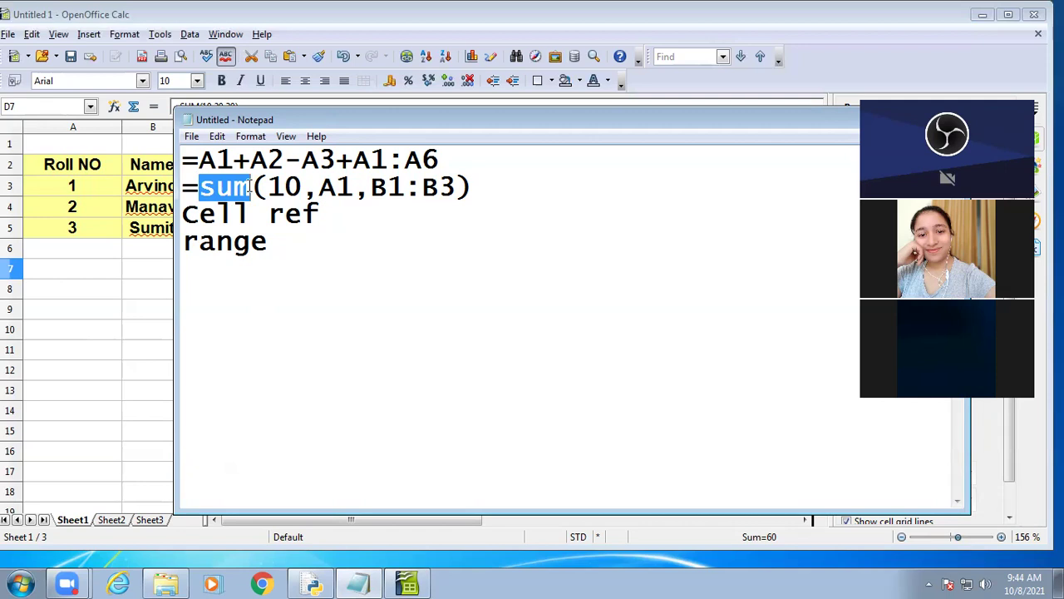
{"action": "type", "text": "add"}
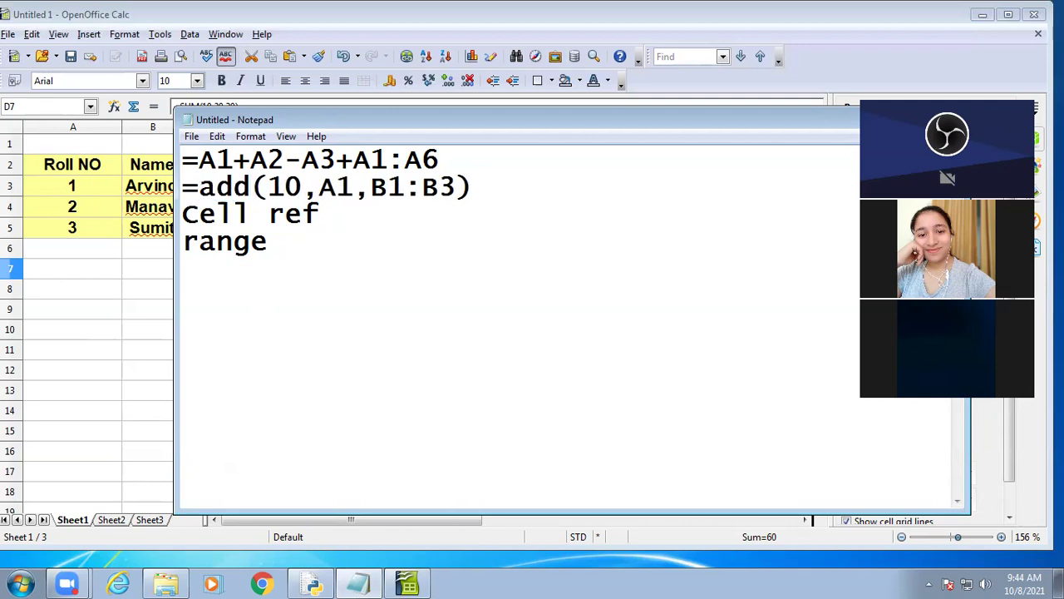
{"action": "key", "text": "BackSpace"}
{"action": "key", "text": "BackSpace"}
{"action": "key", "text": "BackSpace"}
{"action": "type", "text": "su"}
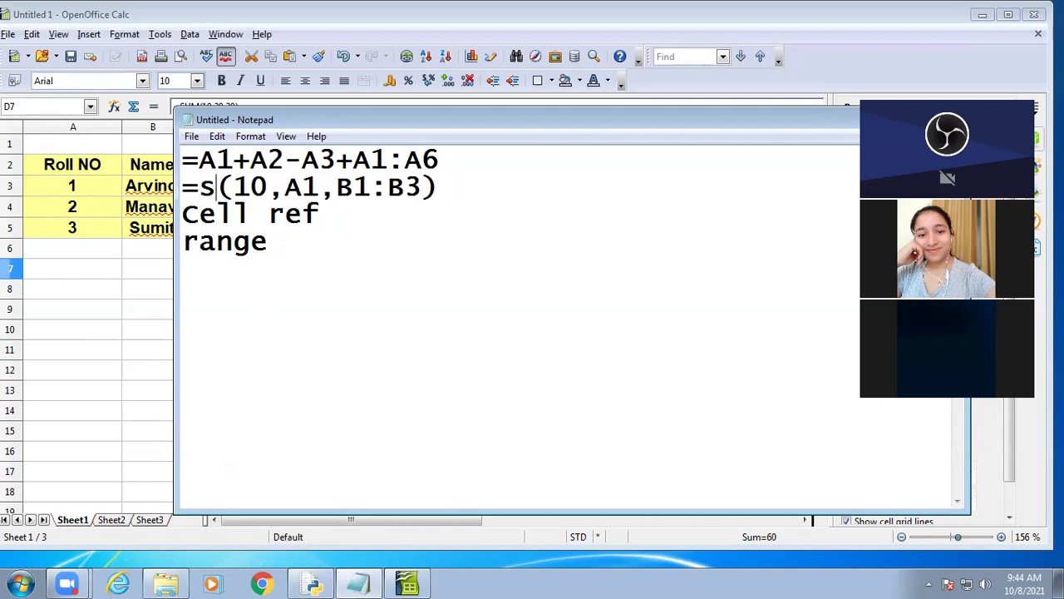
{"action": "type", "text": "m"}
- Highlight the parentheses of the sum example and the arguments enclosed between them
{"action": "left_click_drag", "start_coordinate": [251, 188], "coordinate": [264, 189]}
{"action": "left_click_drag", "start_coordinate": [455, 188], "coordinate": [482, 188]}
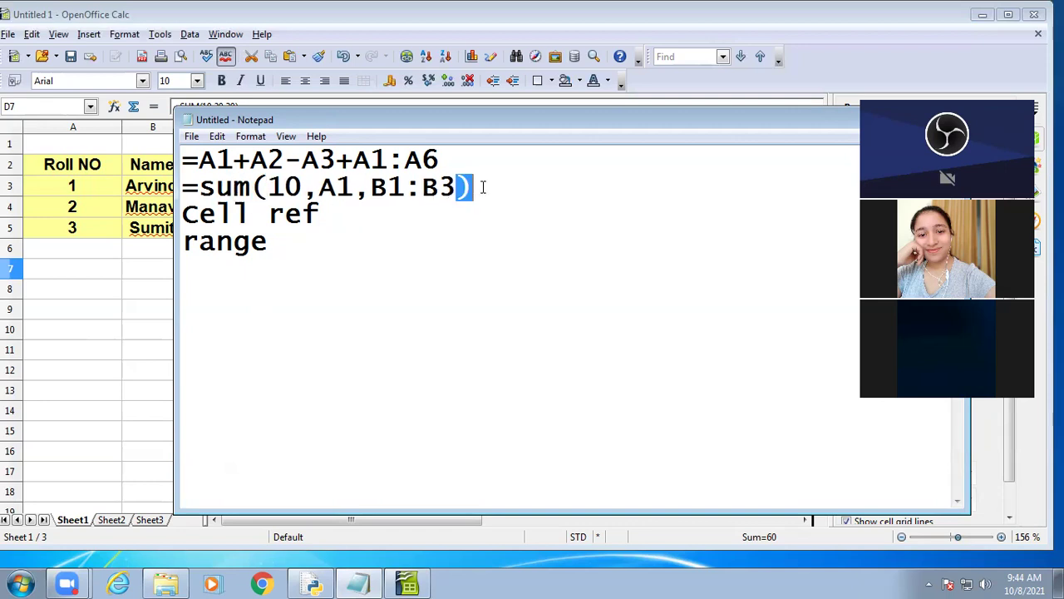
{"action": "left_click_drag", "start_coordinate": [266, 188], "coordinate": [455, 188]}
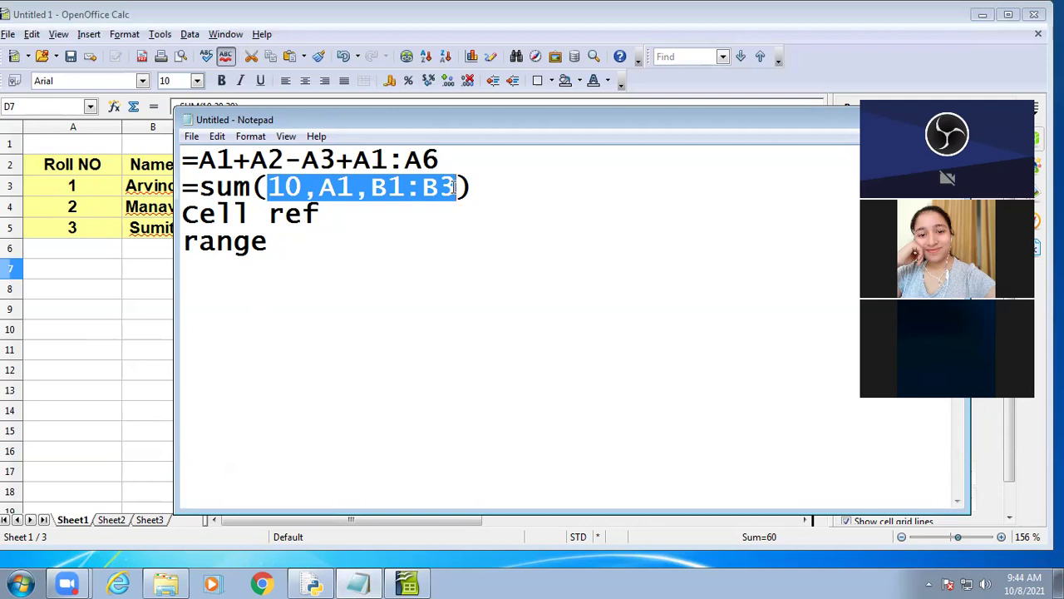
{"action": "left_click", "coordinate": [279, 187]}
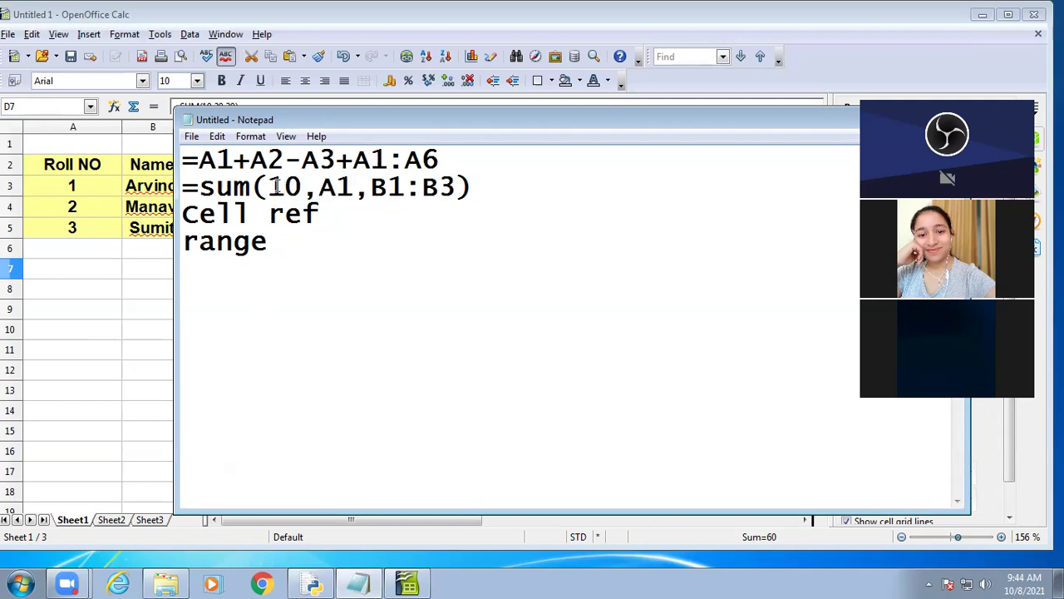
{"action": "left_click_drag", "start_coordinate": [267, 187], "coordinate": [355, 189]}
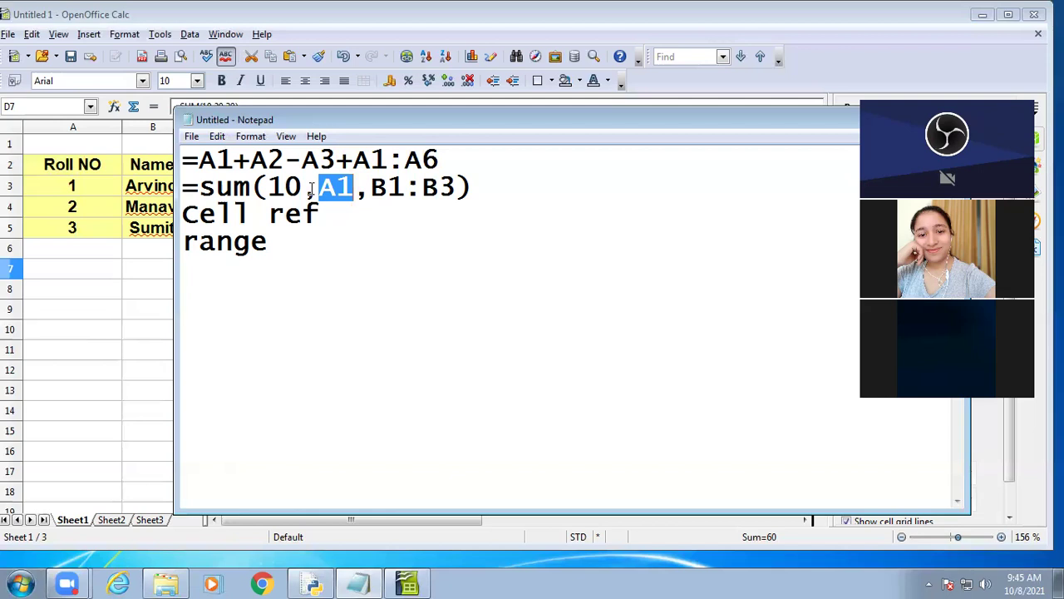
- Replace both commas separating the sum example's arguments with semicolons
{"action": "left_click_drag", "start_coordinate": [301, 189], "coordinate": [321, 190]}
{"action": "type", "text": ";"}
{"action": "left_click_drag", "start_coordinate": [352, 190], "coordinate": [366, 193]}
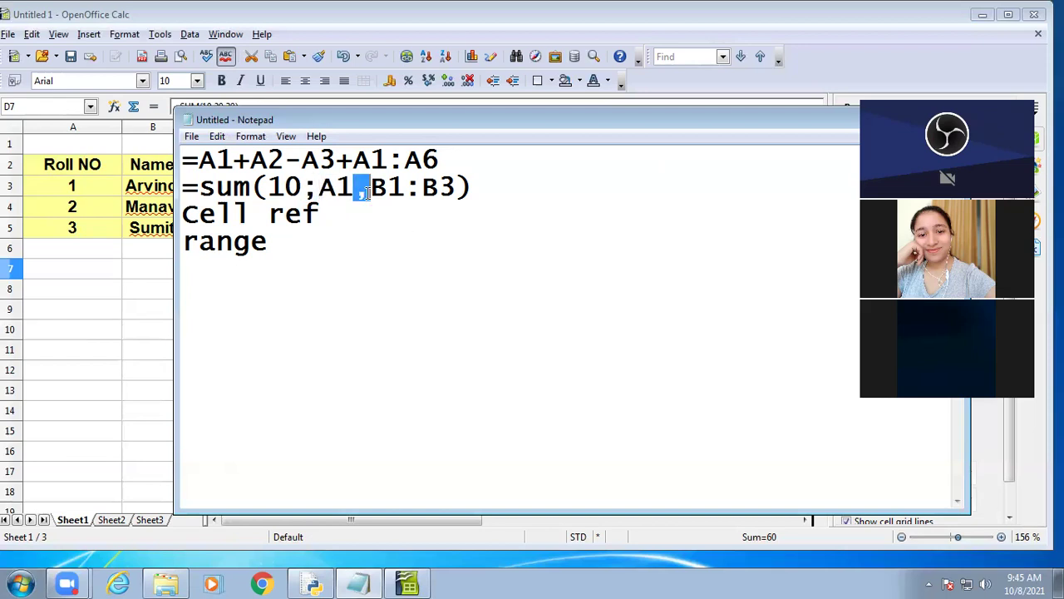
{"action": "type", "text": ";"}
- Move the notes aside, open the SUM formula in cell D7 of the Calc sheet for editing, and examine its semicolon separators
{"action": "left_click_drag", "start_coordinate": [497, 118], "coordinate": [533, 452]}
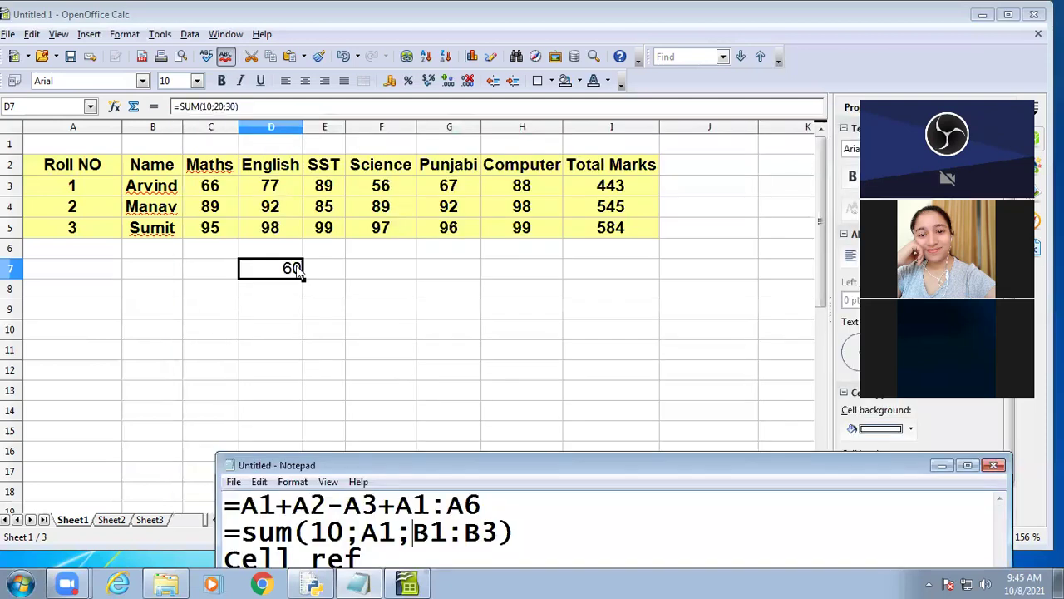
{"action": "left_click", "coordinate": [293, 268]}
{"action": "double_click", "coordinate": [293, 269]}
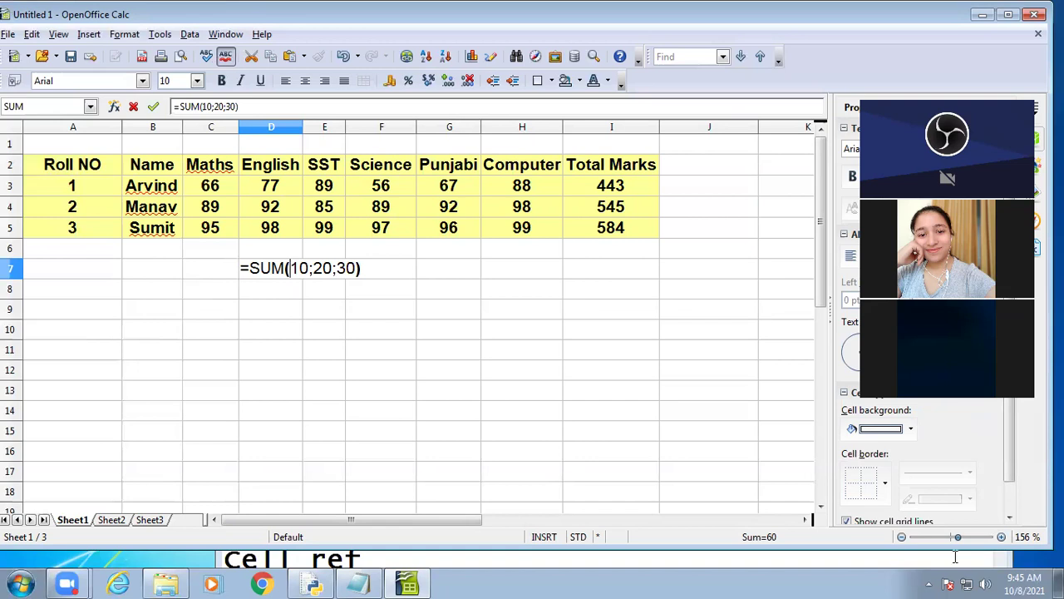
{"action": "left_click_drag", "start_coordinate": [969, 541], "coordinate": [973, 540]}
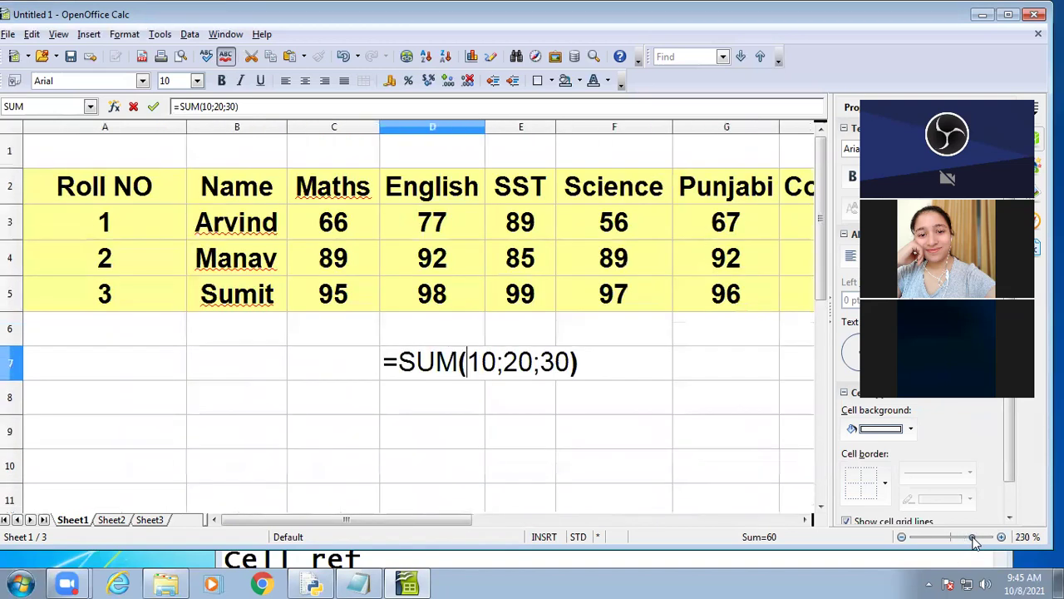
{"action": "left_click", "coordinate": [500, 359]}
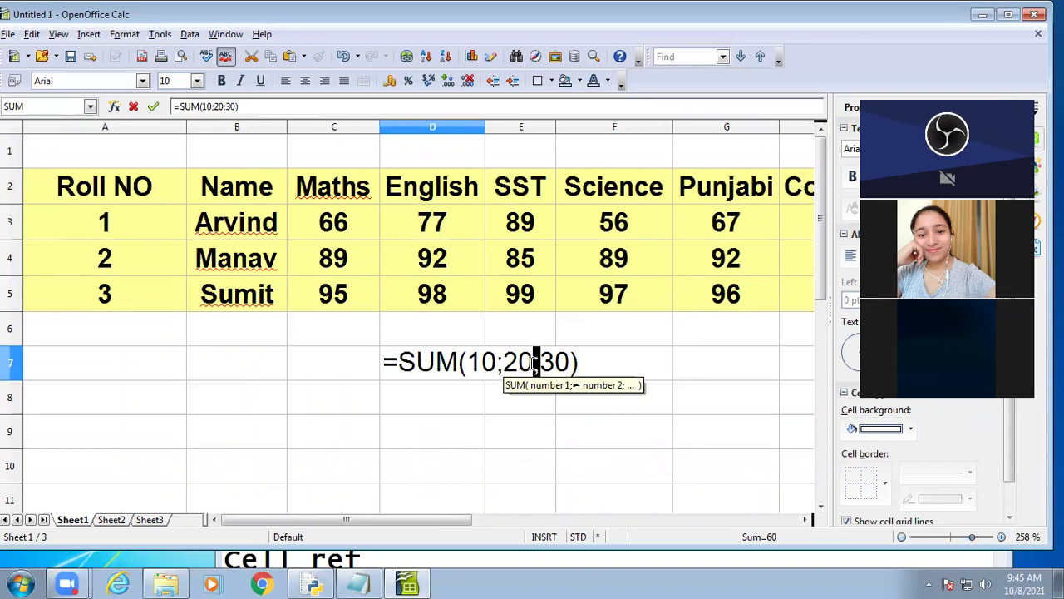
{"action": "left_click", "coordinate": [536, 361]}
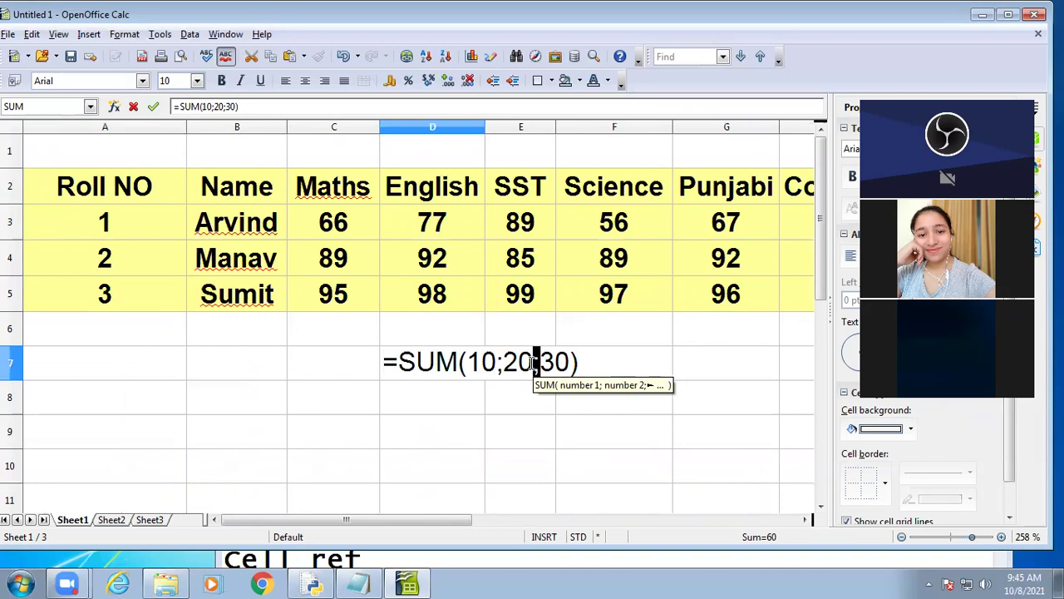
{"action": "left_click", "coordinate": [501, 362]}
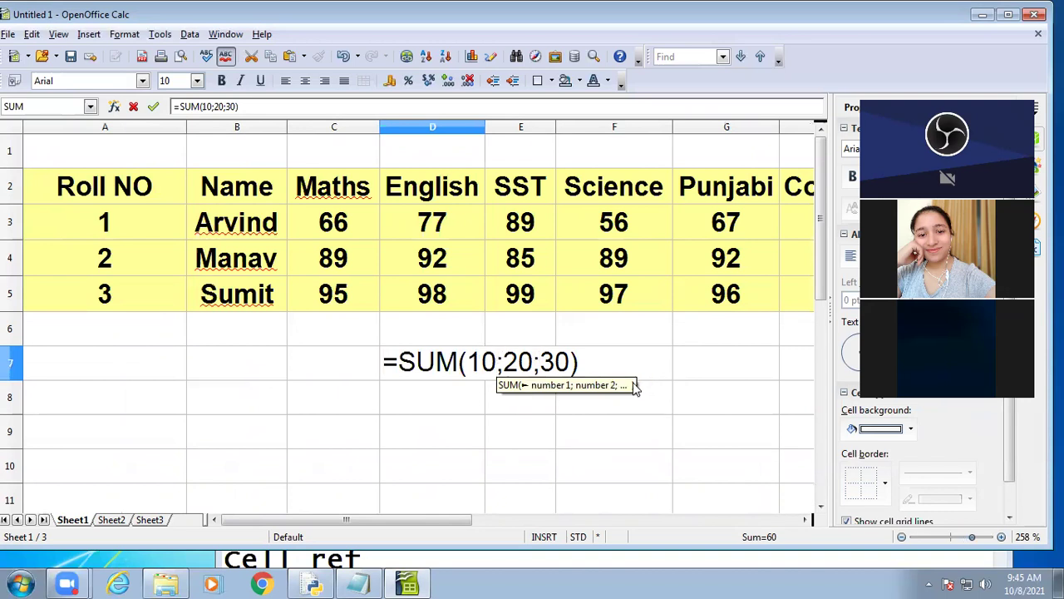
- Replace both semicolons in cell D7's SUM formula with commas and enter it as =SUM(10,20,30)
{"action": "key", "text": "BackSpace"}
{"action": "type", "text": ","}
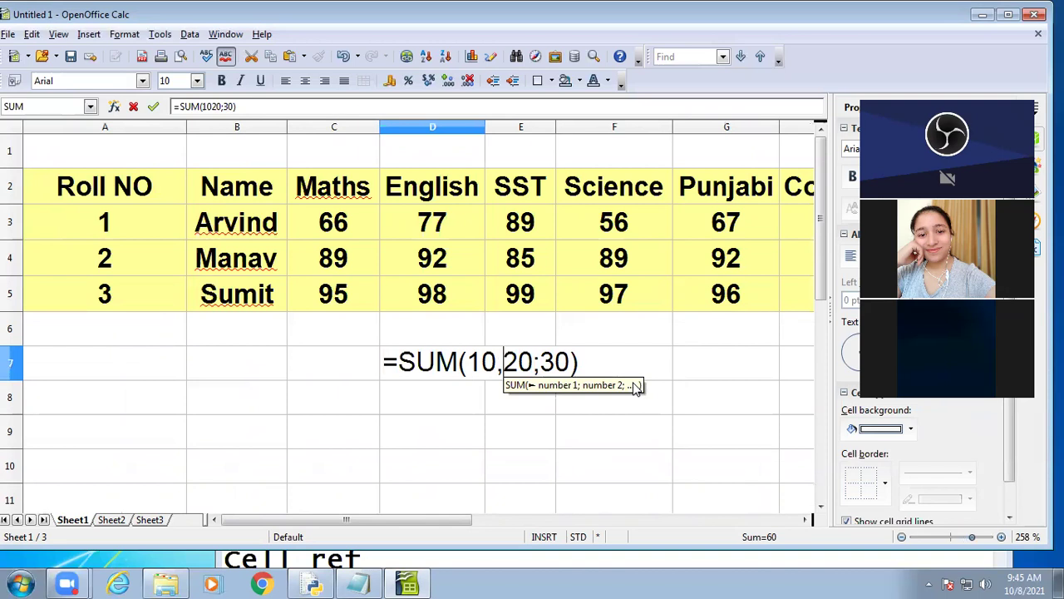
{"action": "key", "text": "Right"}
{"action": "key", "text": "Right"}
{"action": "key", "text": "Right"}
{"action": "key", "text": "BackSpace"}
{"action": "type", "text": ","}
{"action": "key", "text": "Return"}
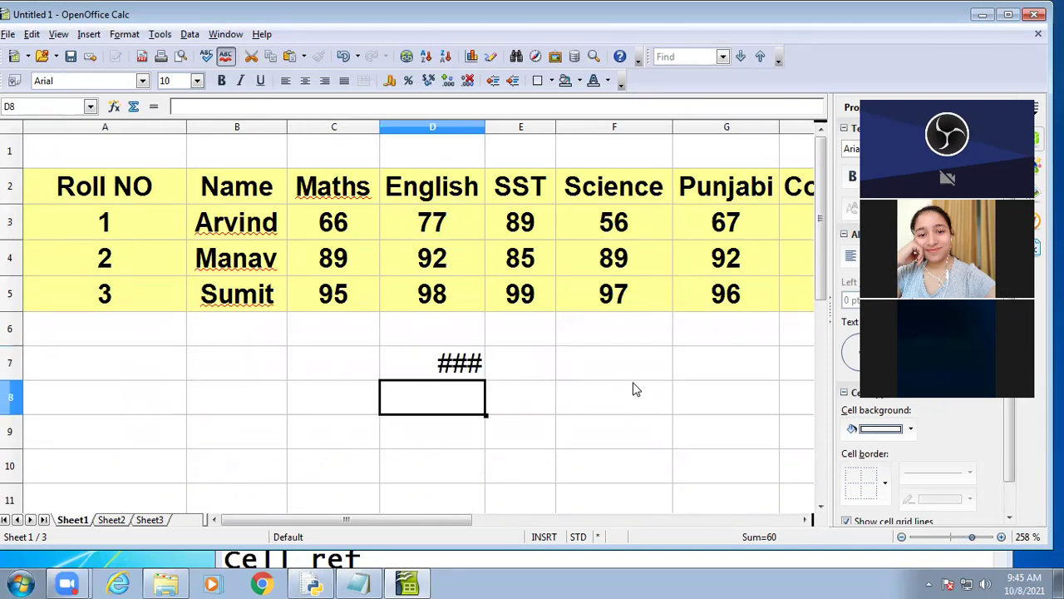
- Open the comma-separated SUM formula in cell D7 for editing
{"action": "left_click", "coordinate": [480, 365]}
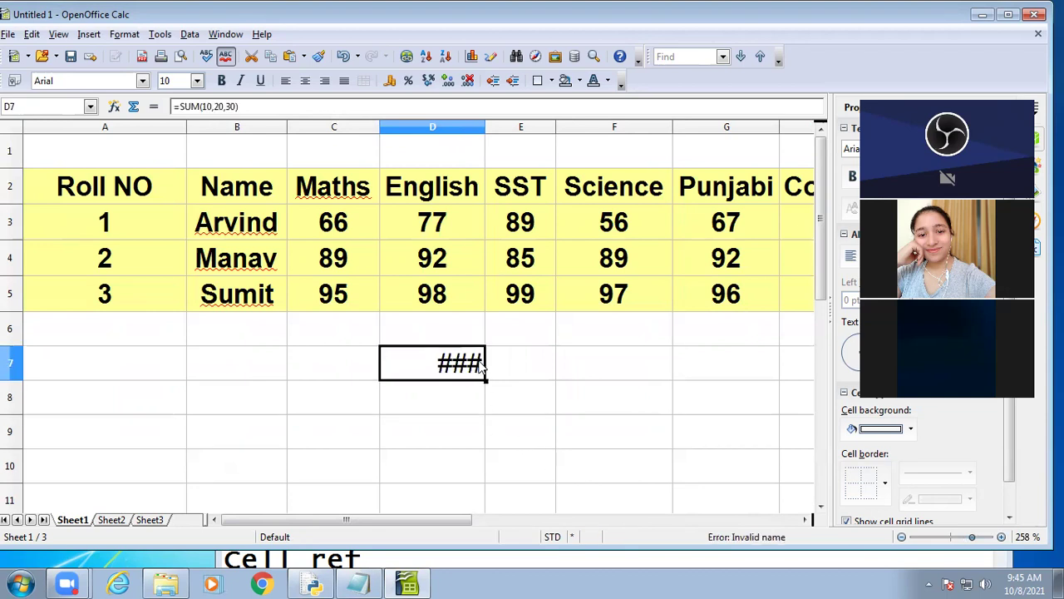
{"action": "double_click", "coordinate": [480, 364]}
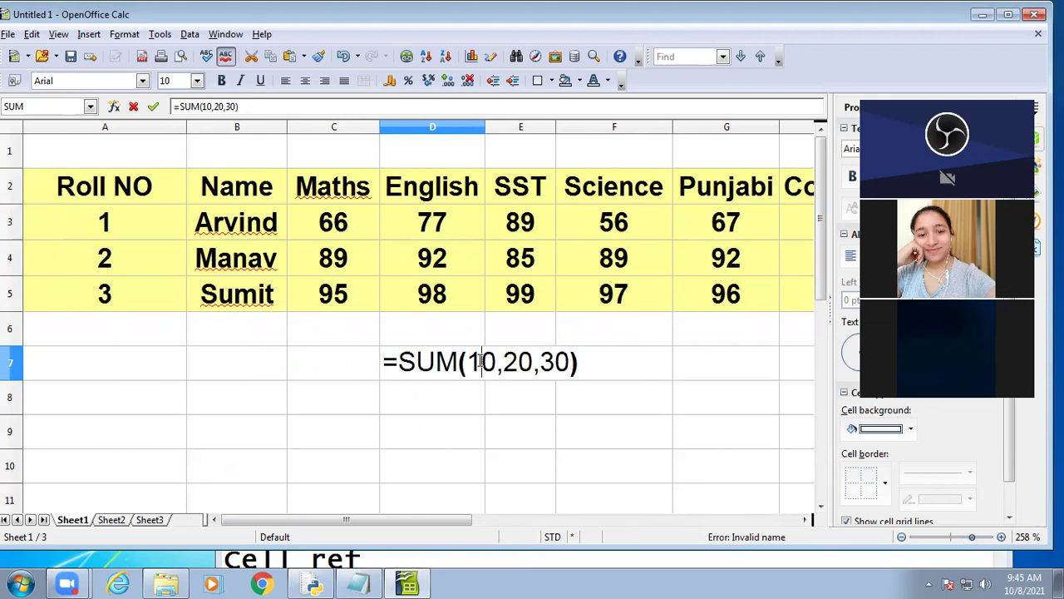